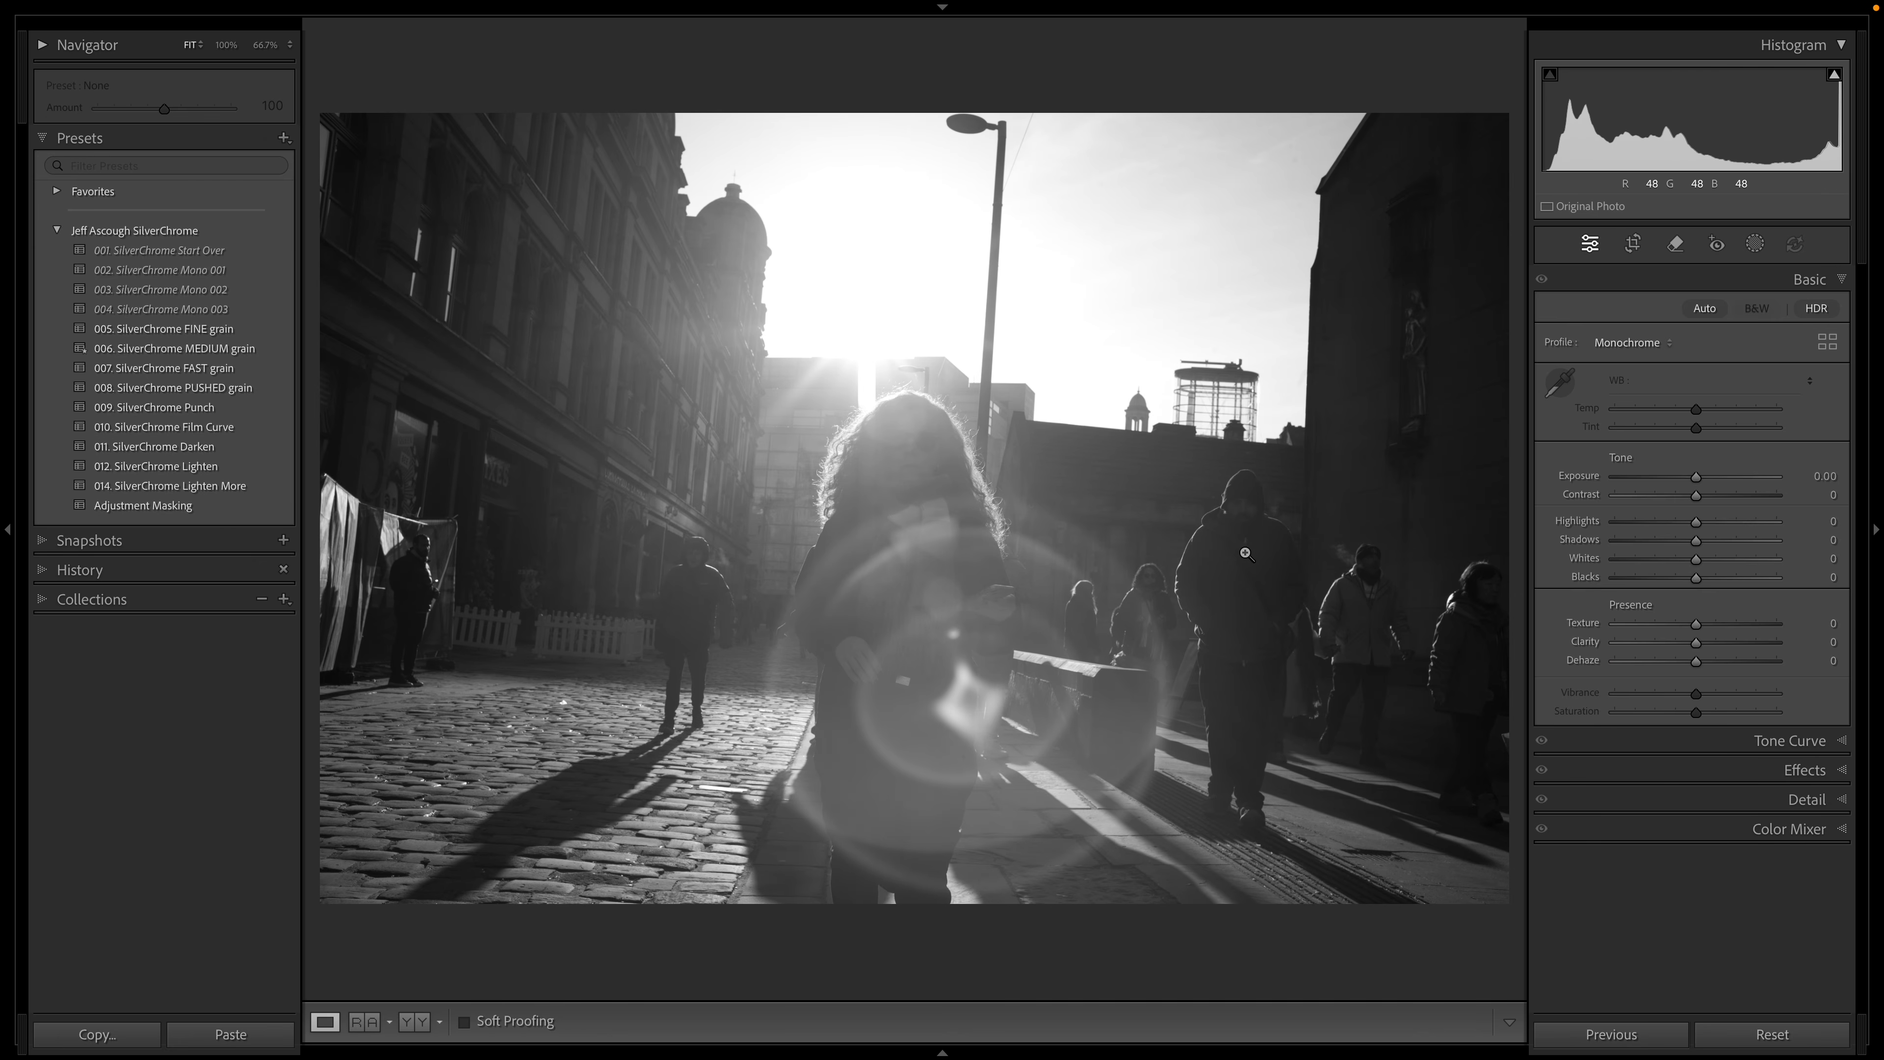
Step: Inspect the backlit woman at 100% zoom in the black-and-white street photo
{"action": "left_click", "coordinate": [927, 468]}
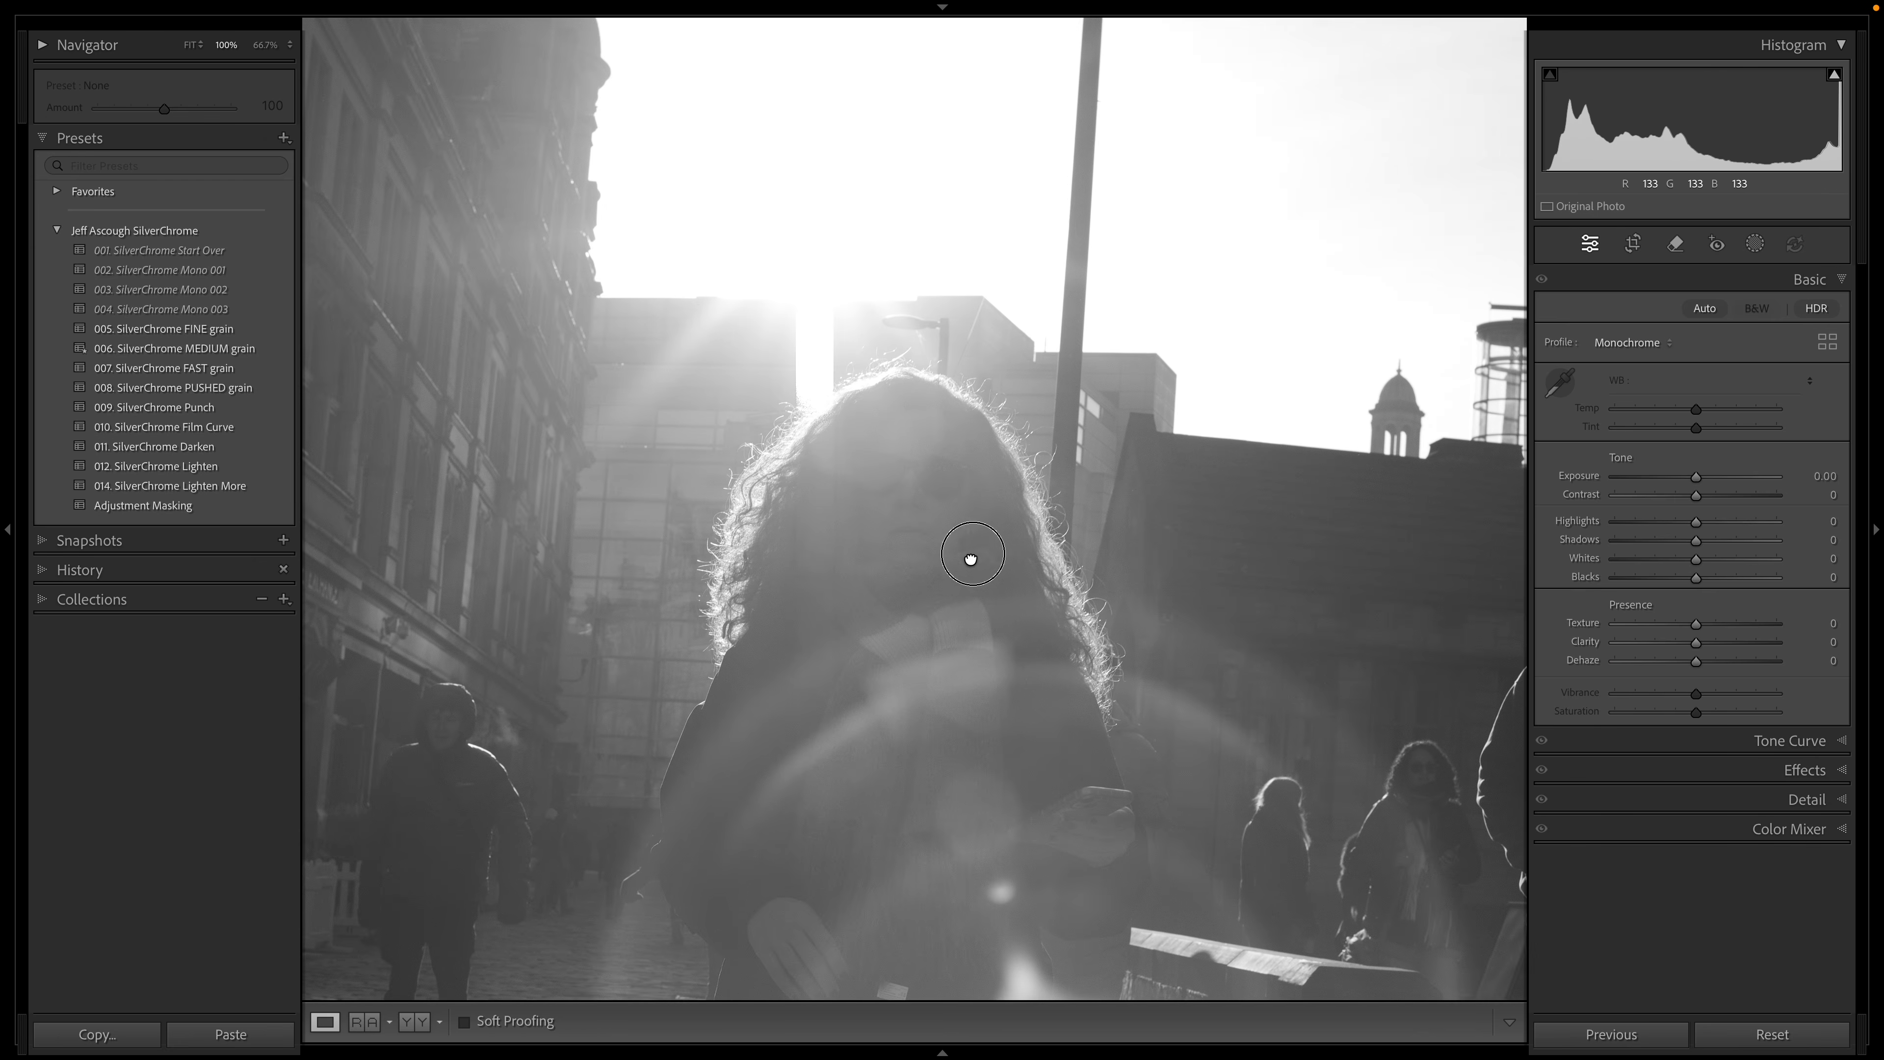
{"action": "left_click_drag", "start_coordinate": [968, 560], "coordinate": [917, 412]}
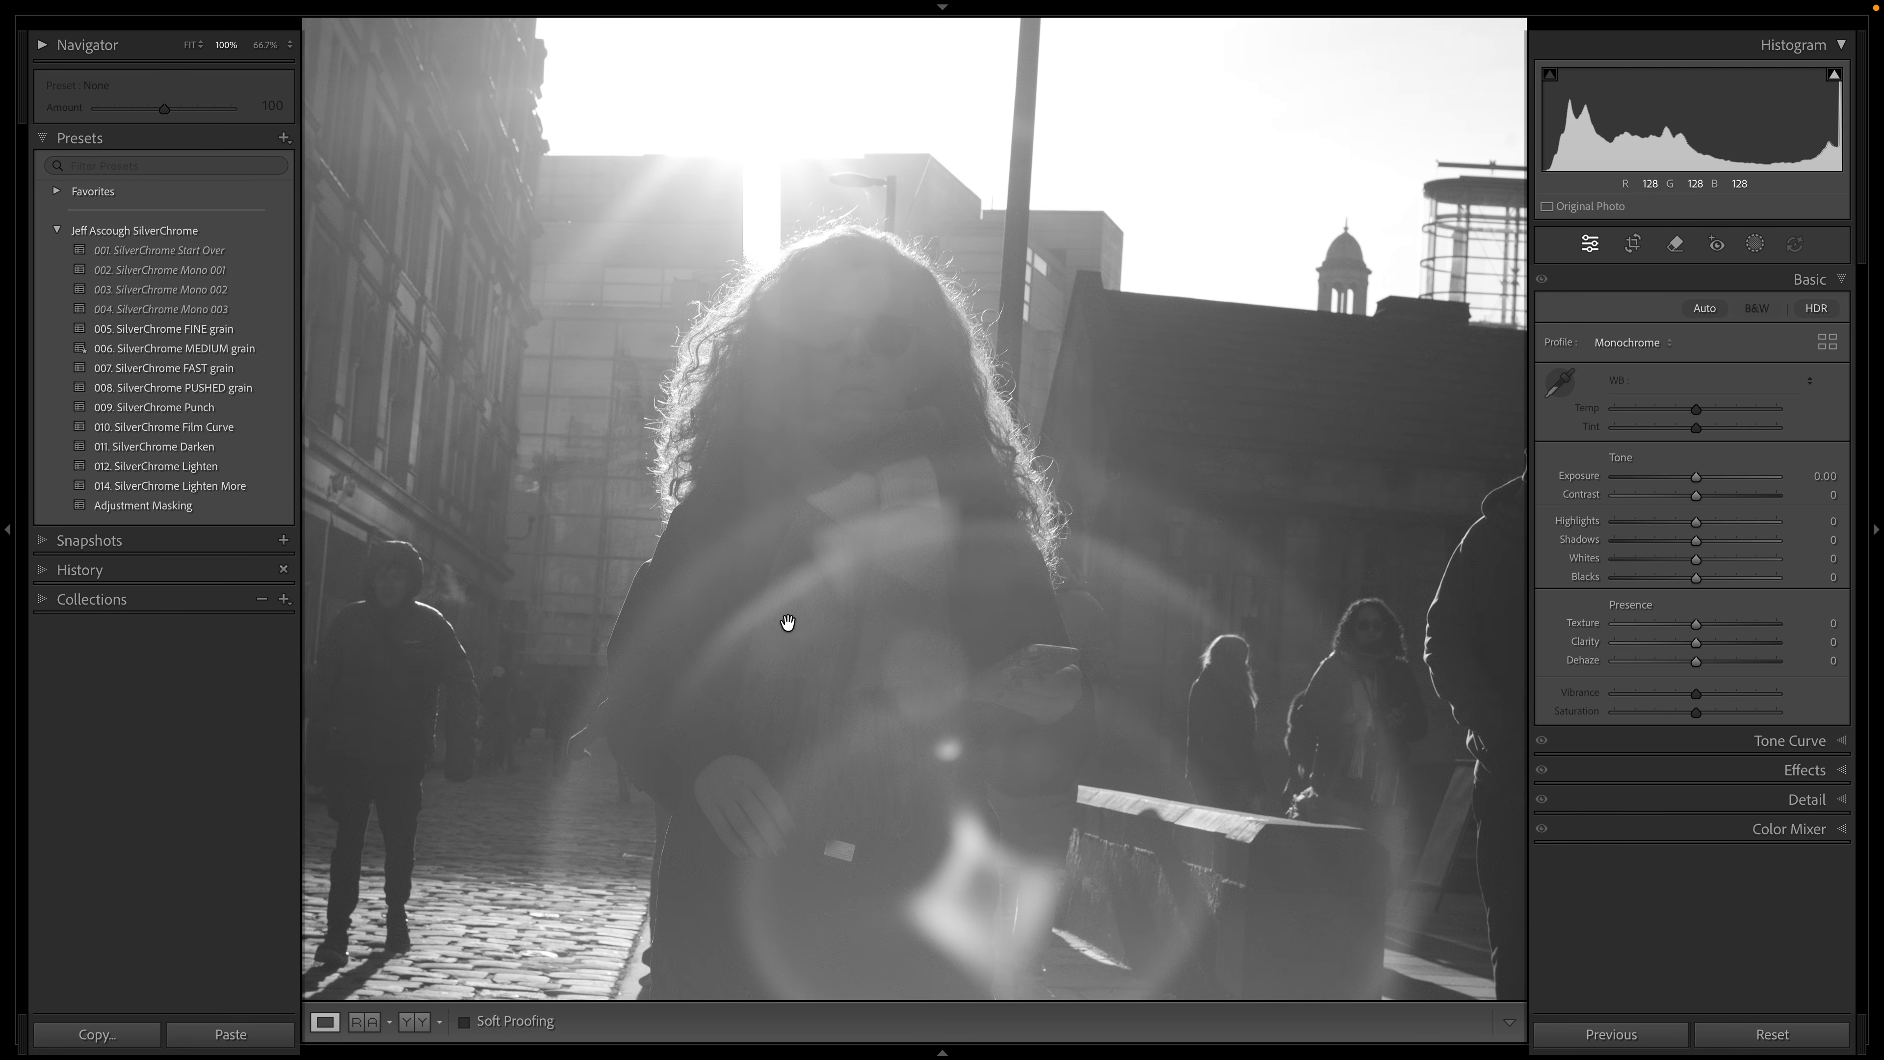
{"action": "left_click", "coordinate": [896, 573]}
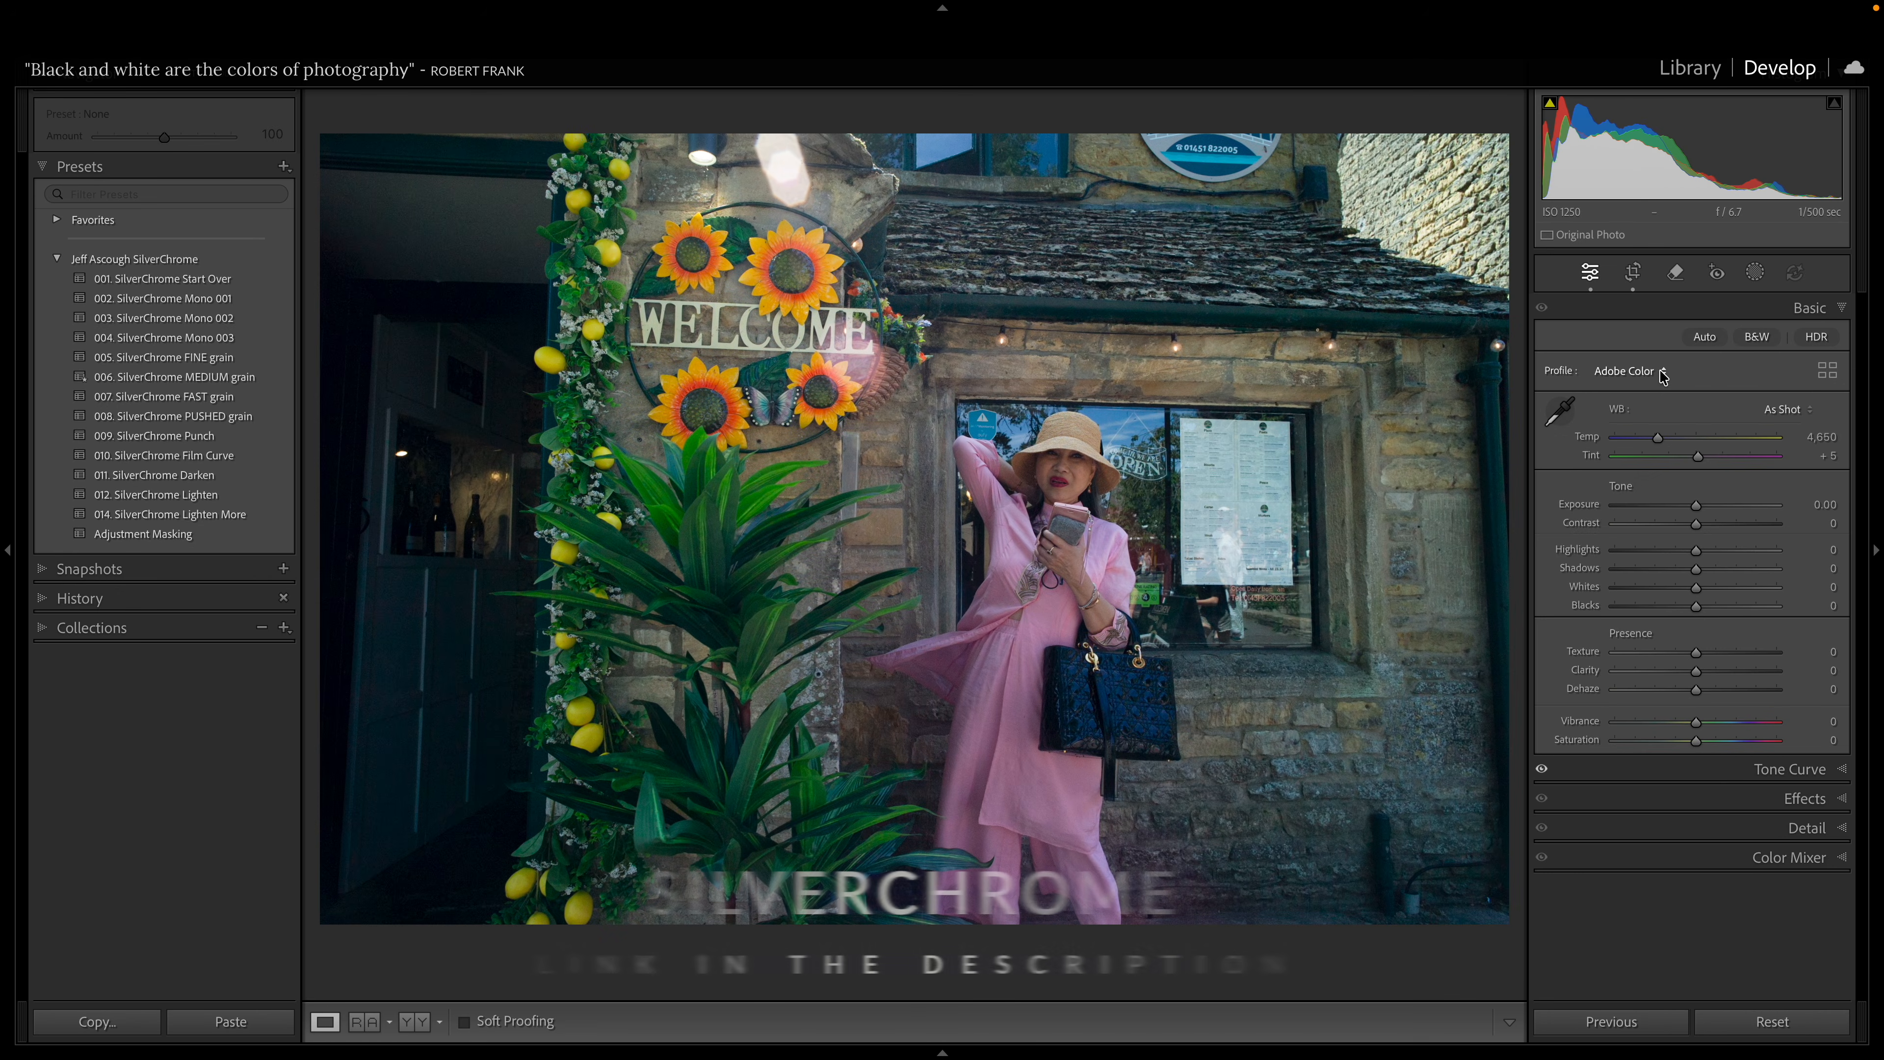
Step: Apply the Number One profile to the colour photo of the woman in pink
{"action": "left_click", "coordinate": [1631, 370]}
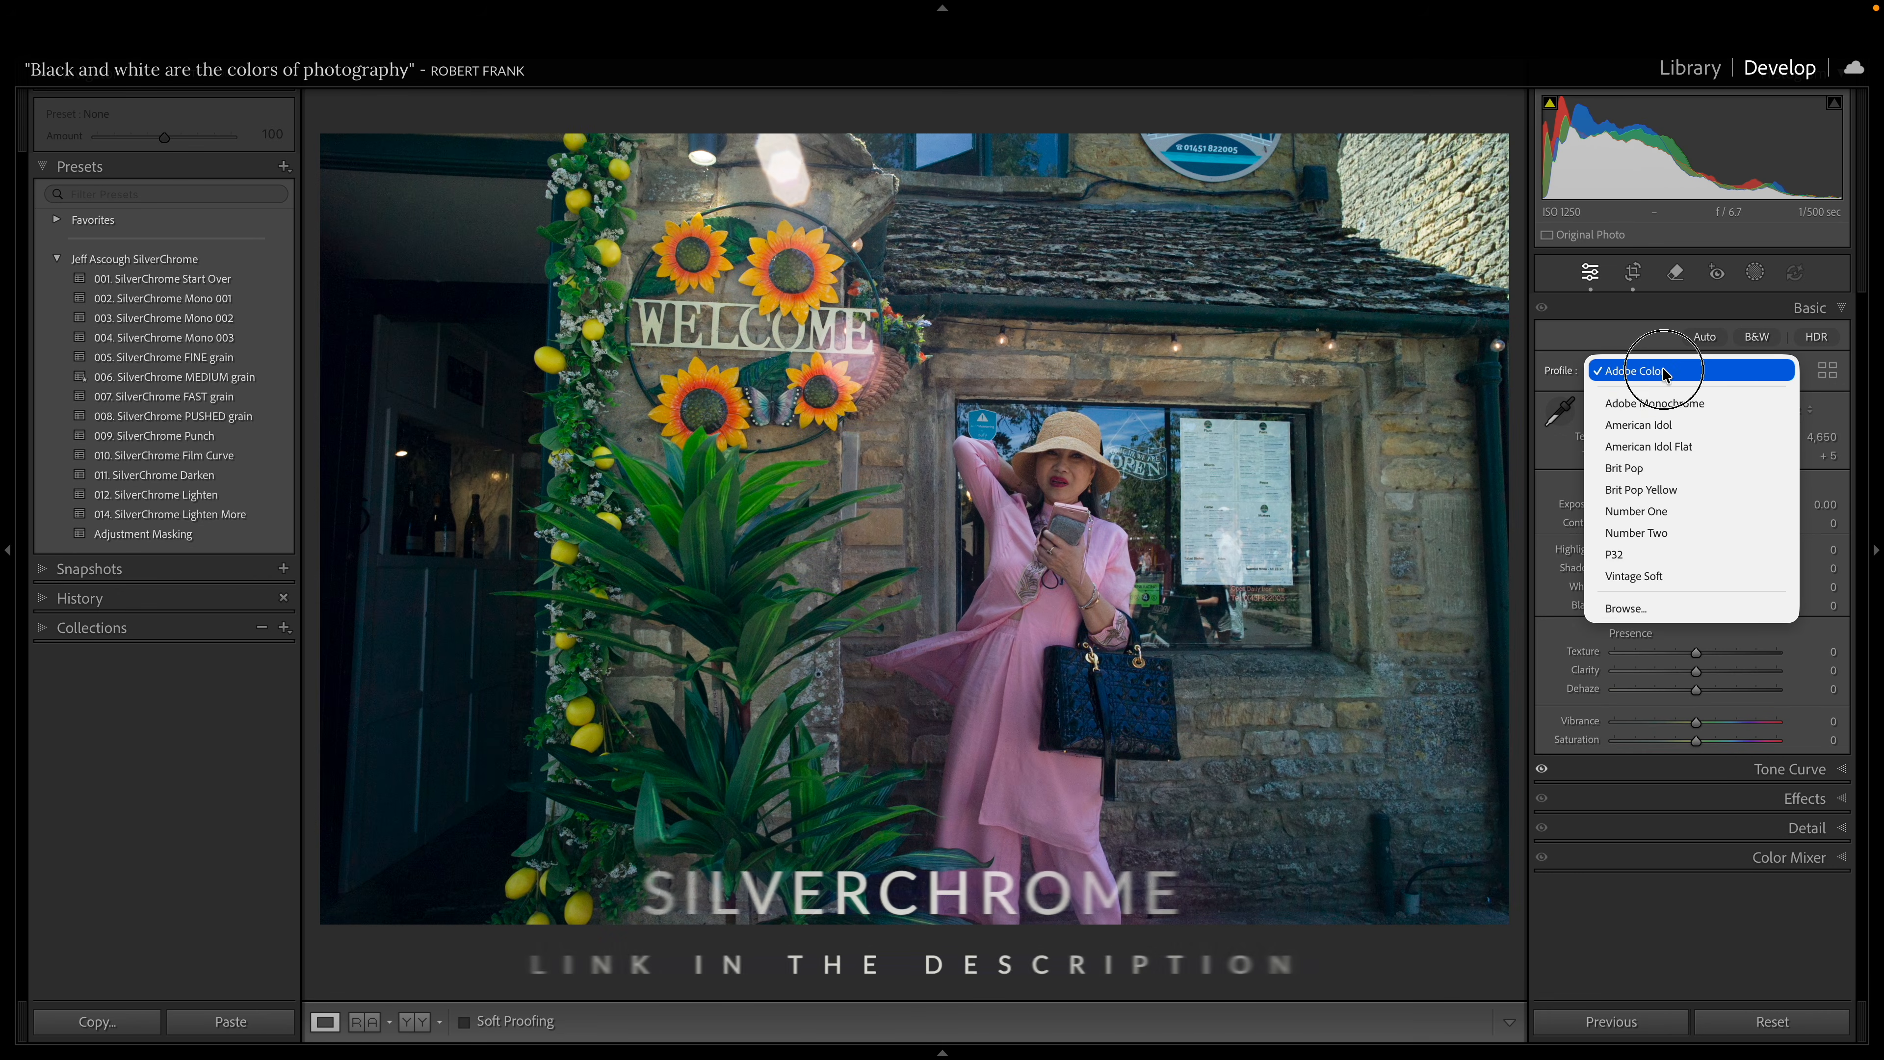
{"action": "left_click", "coordinate": [1655, 511]}
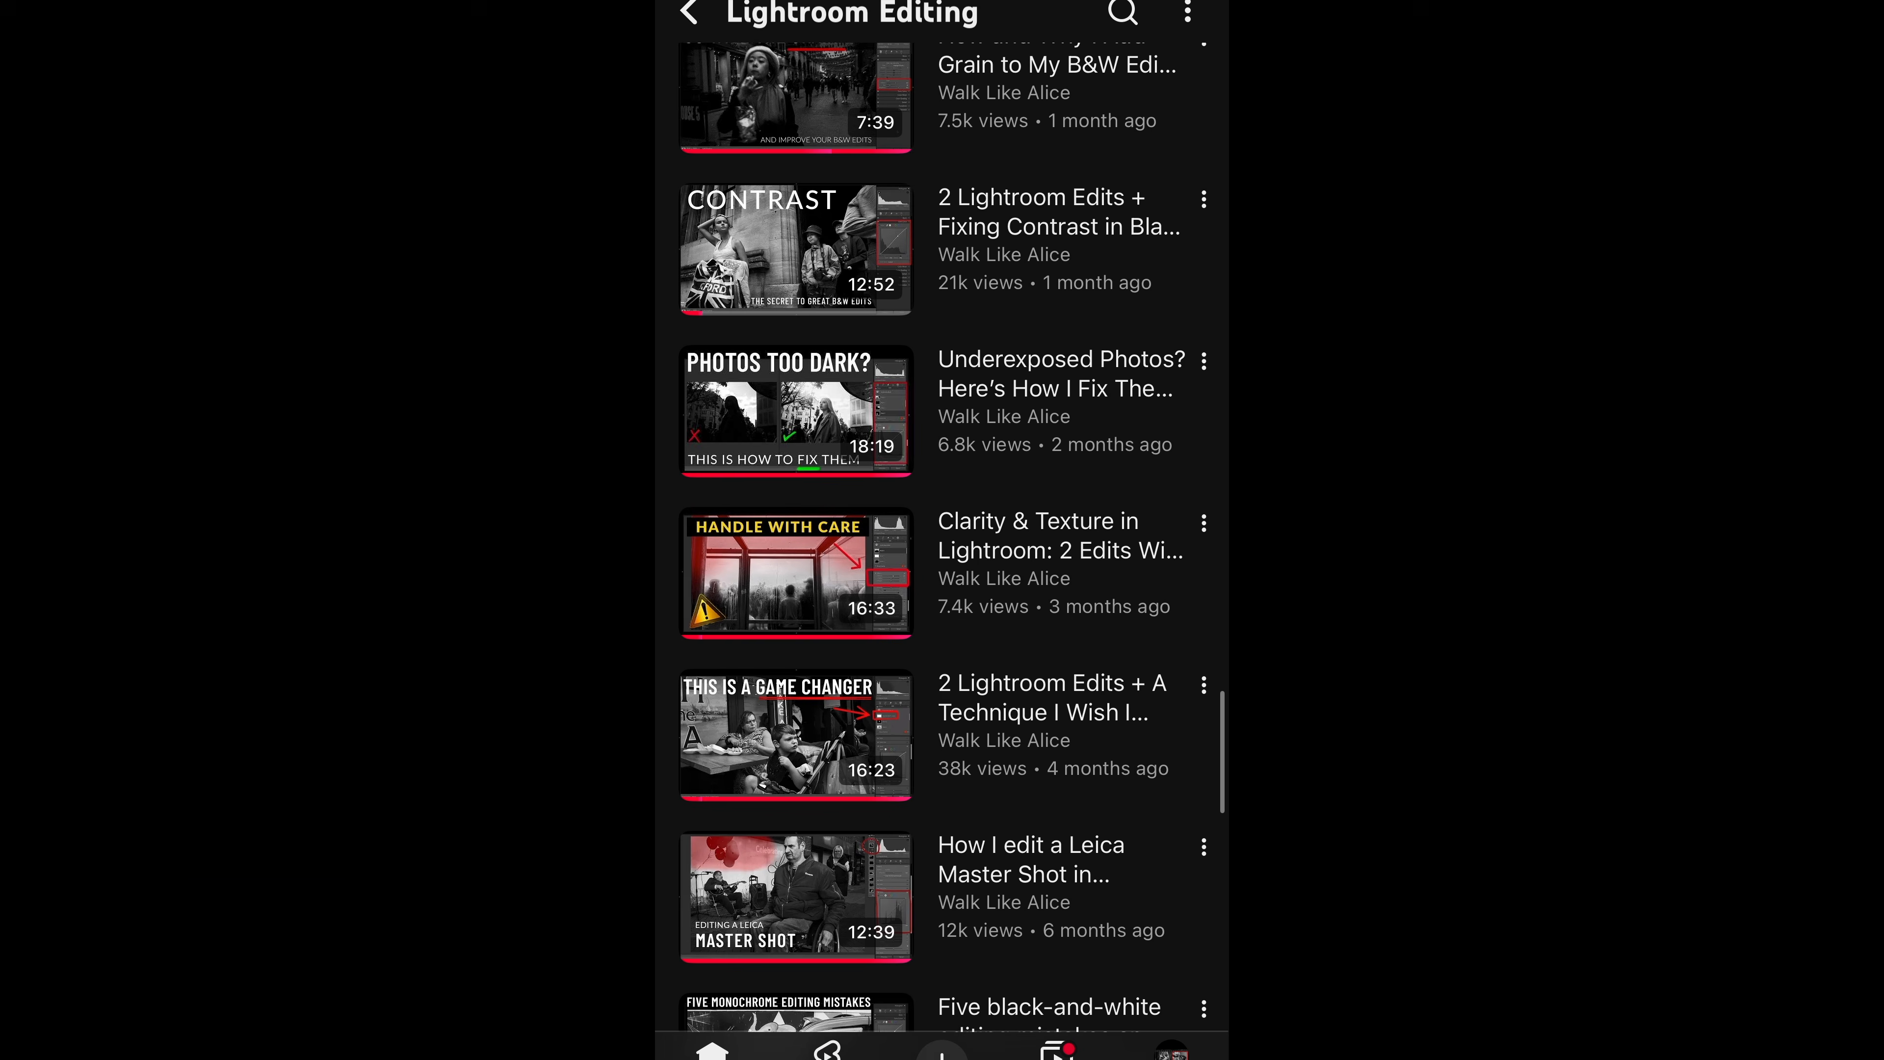
{"action": "scroll", "coordinate": [942, 536], "scroll_direction": "down", "scroll_amount": 5}
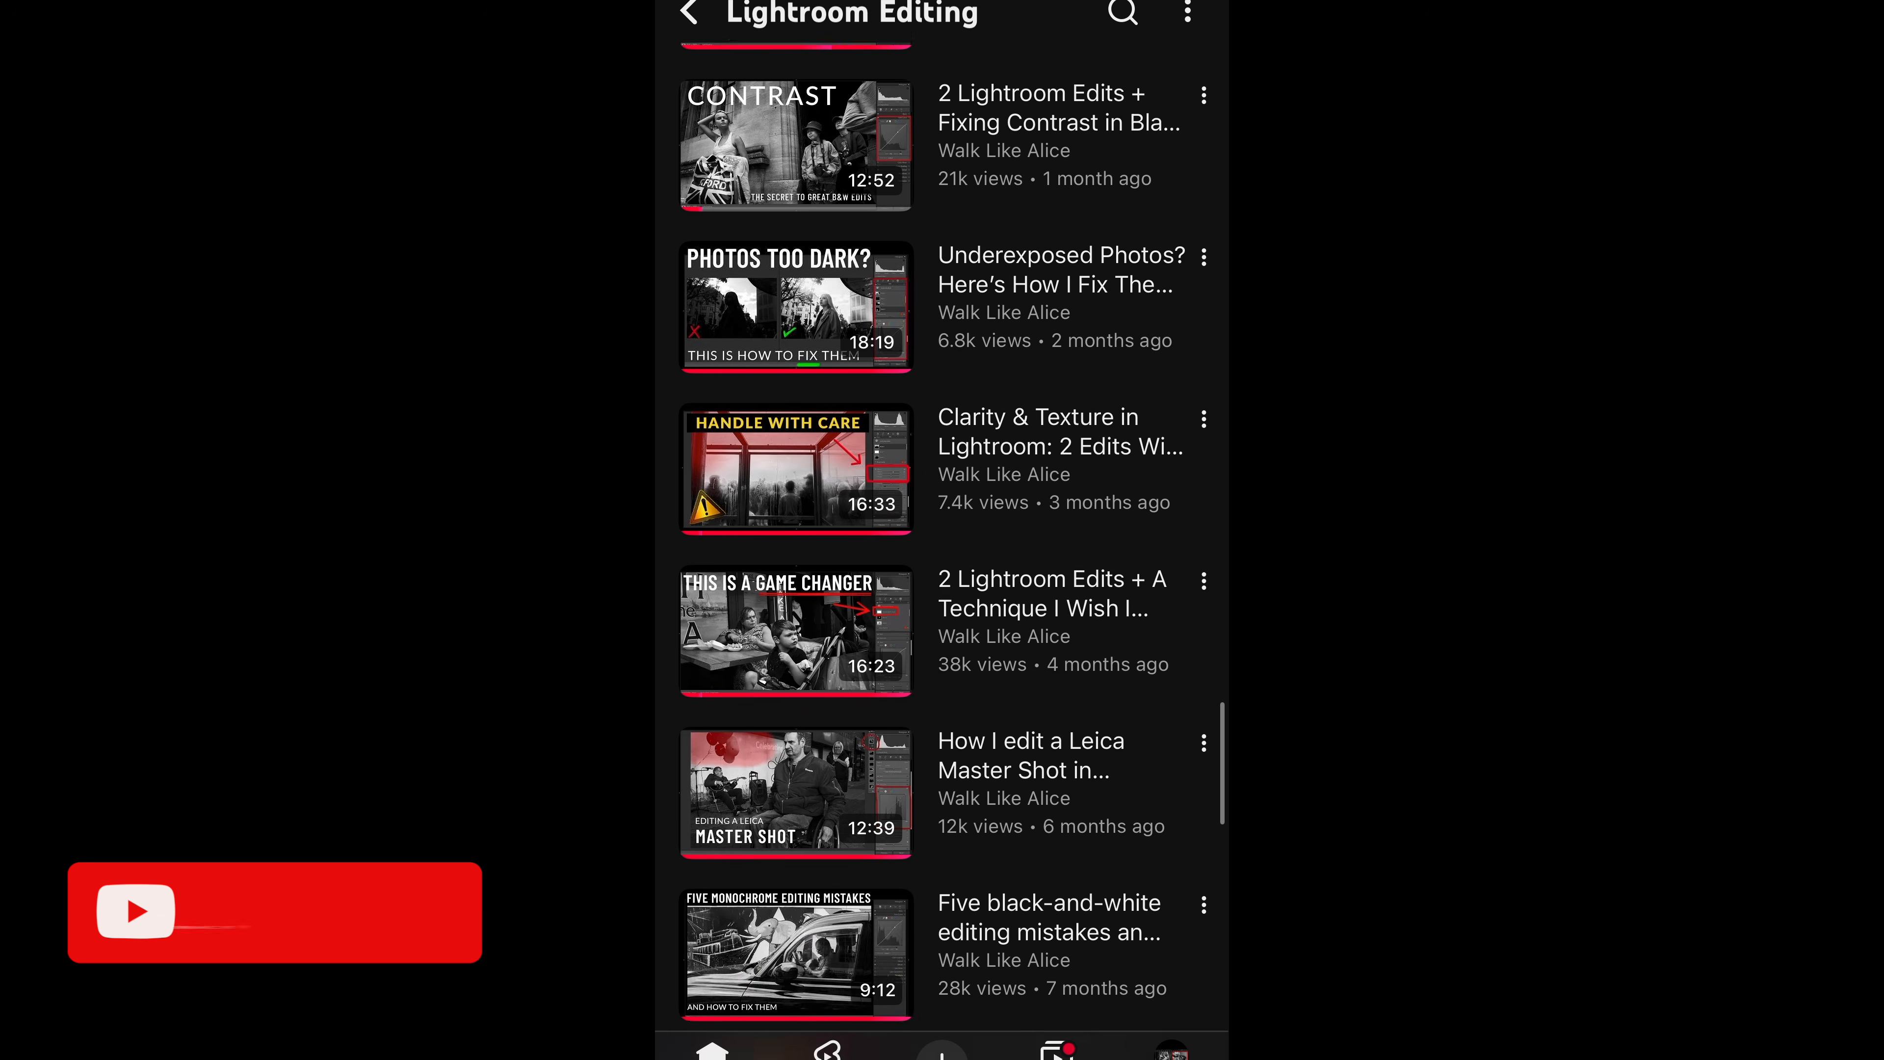
{"action": "scroll", "coordinate": [942, 536], "scroll_direction": "down", "scroll_amount": 3}
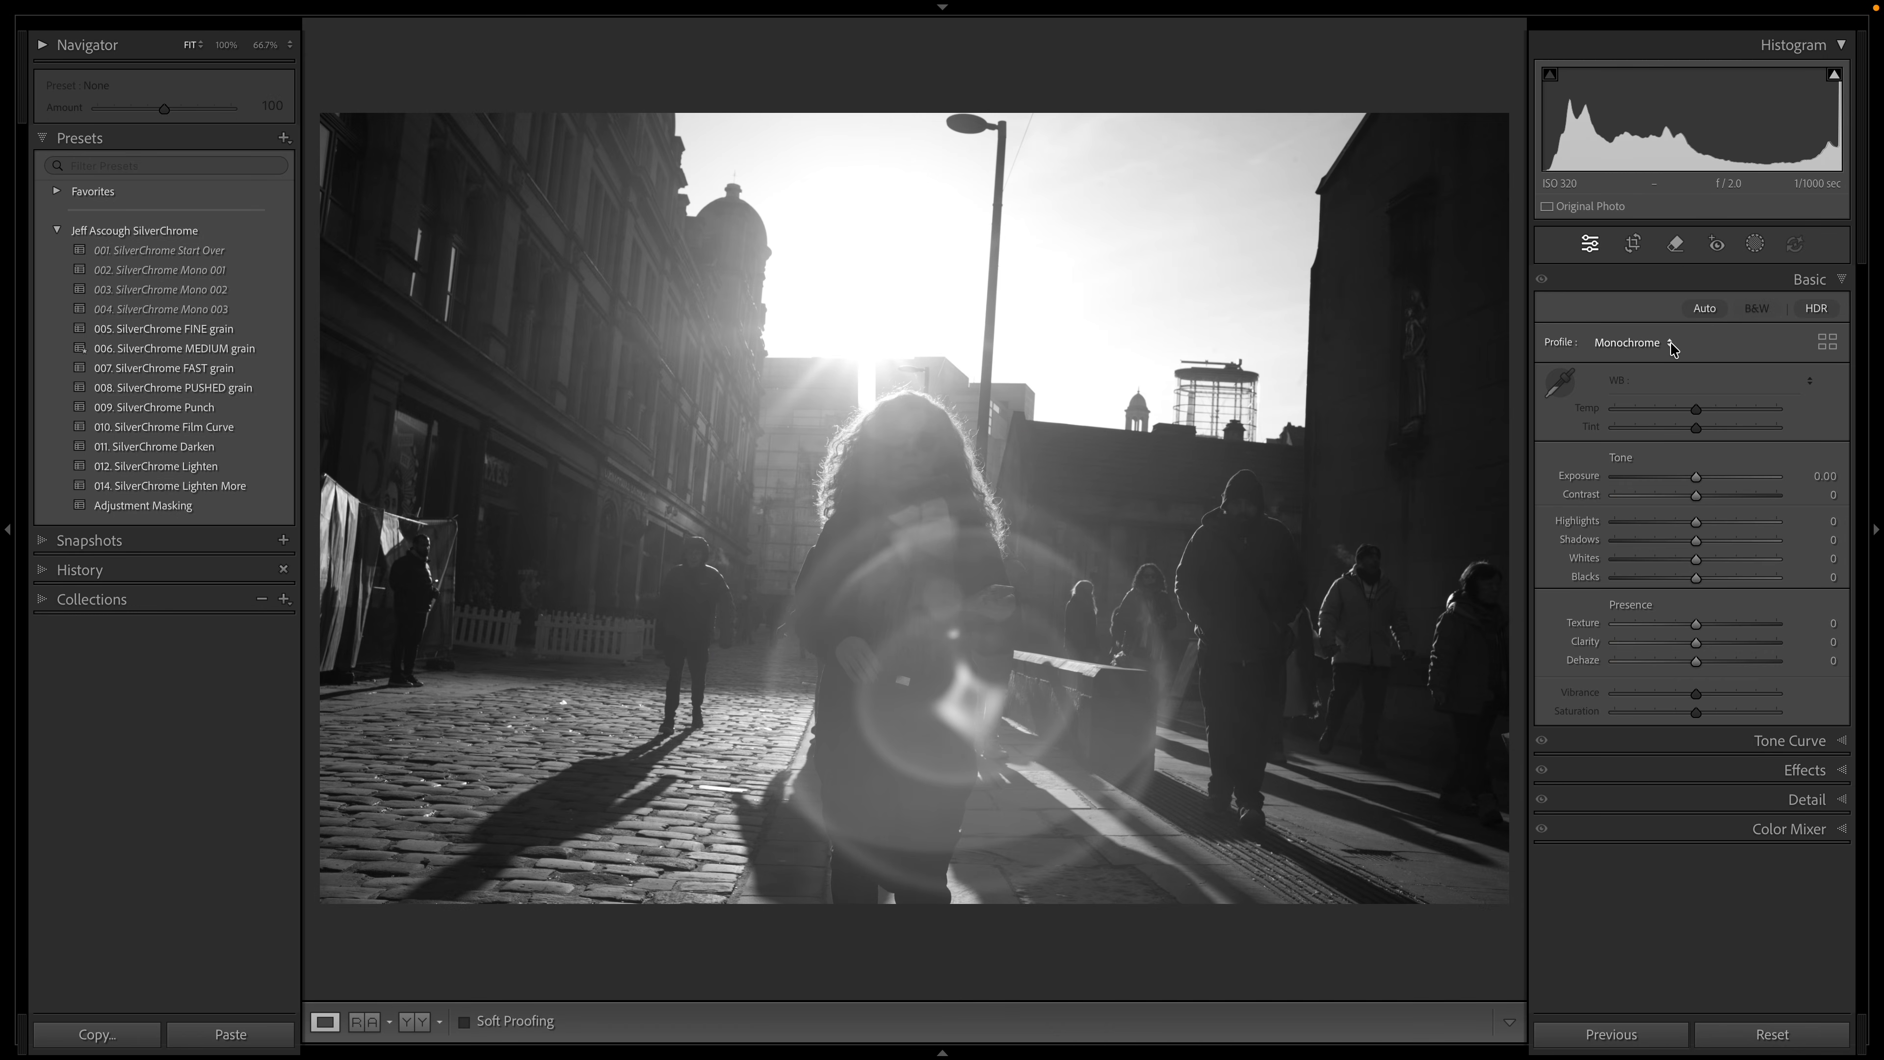
Step: Change the street photo's profile to P32
{"action": "left_click", "coordinate": [1671, 346]}
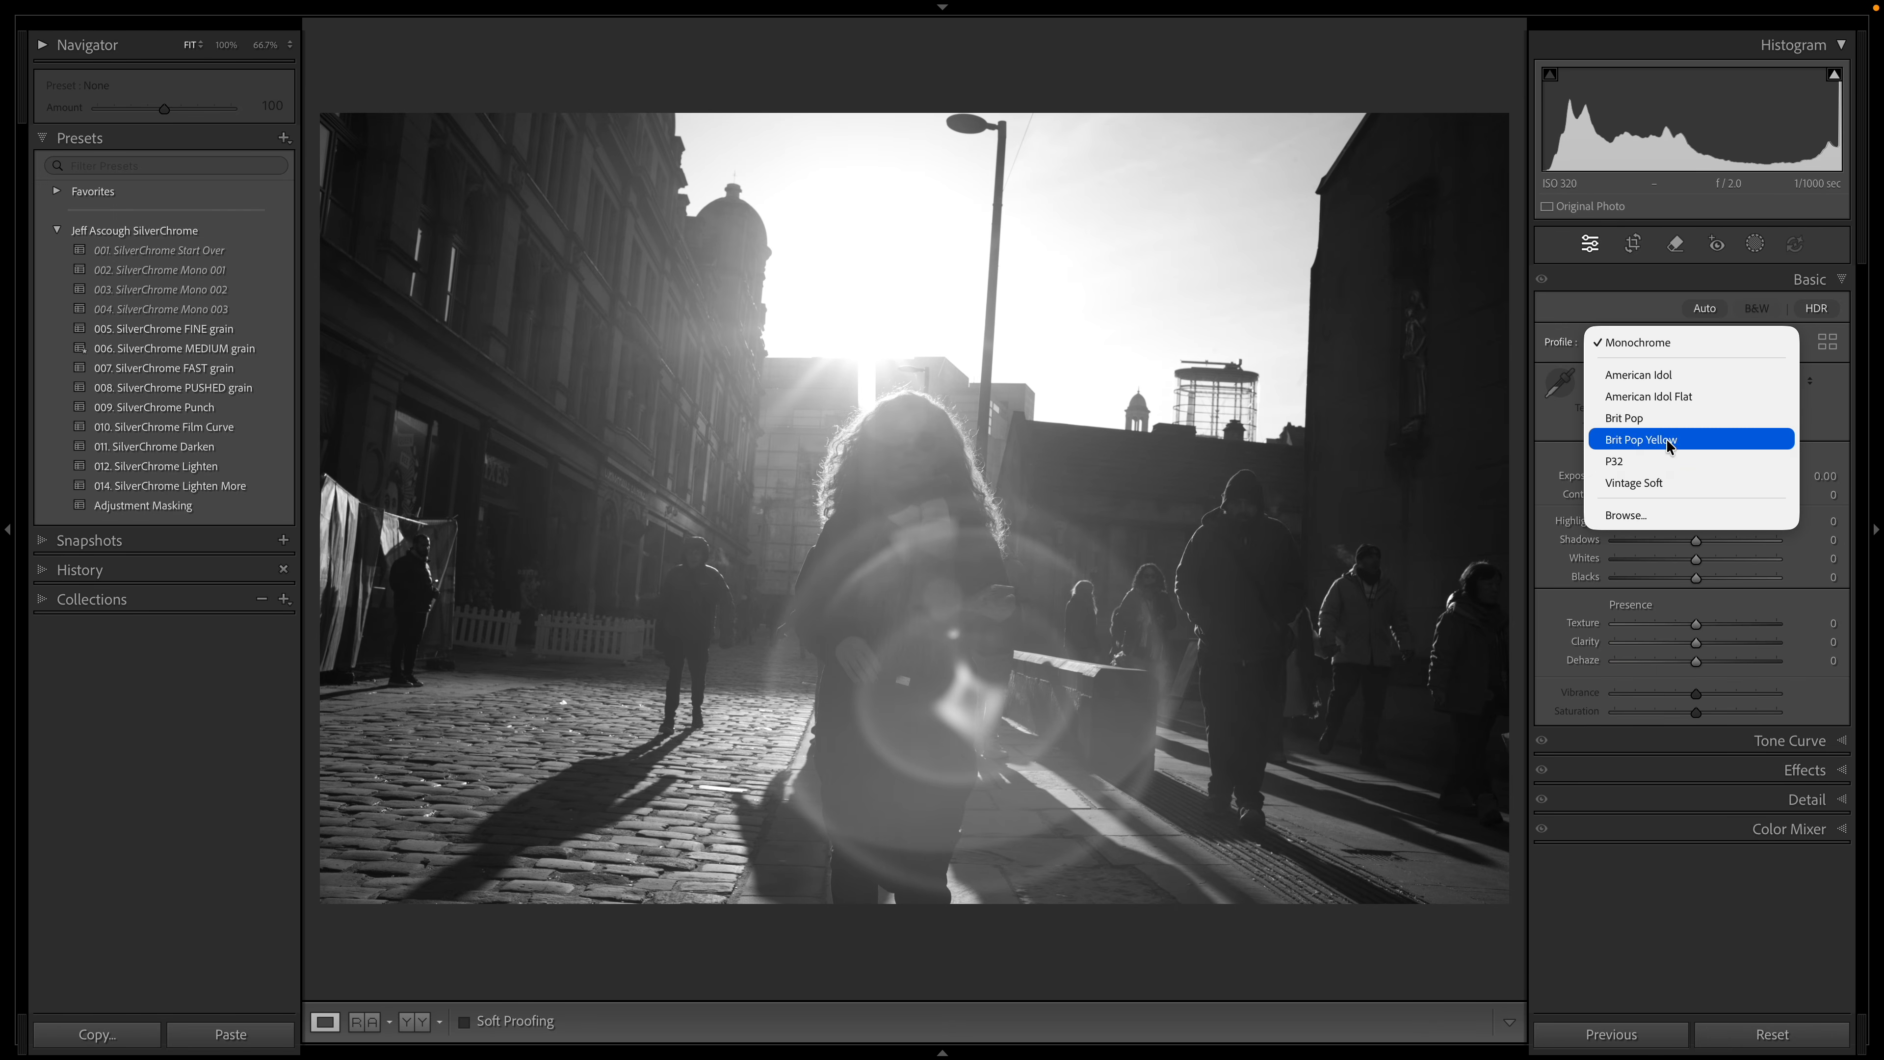
{"action": "left_click", "coordinate": [1660, 461]}
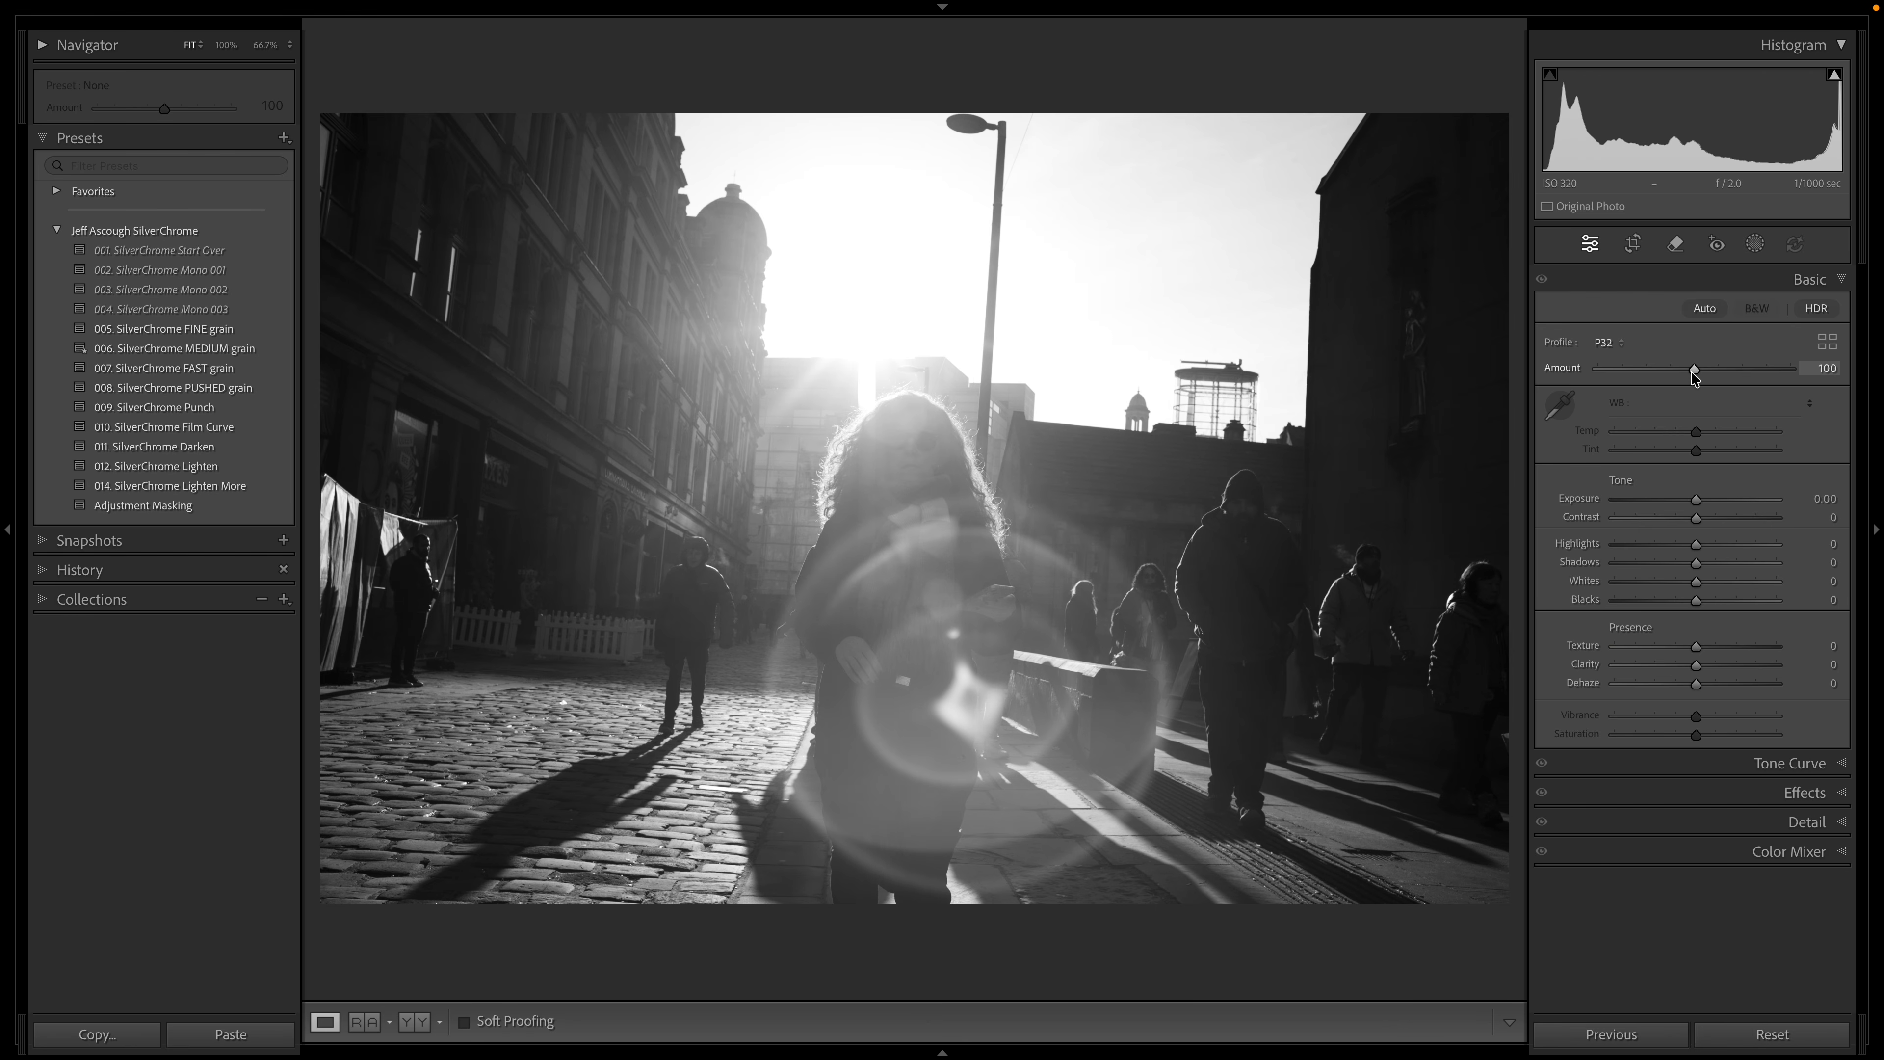
Step: Set Blacks to −25 using the clipping preview and turn on the shadow clipping overlay
{"action": "key", "text": "alt"}
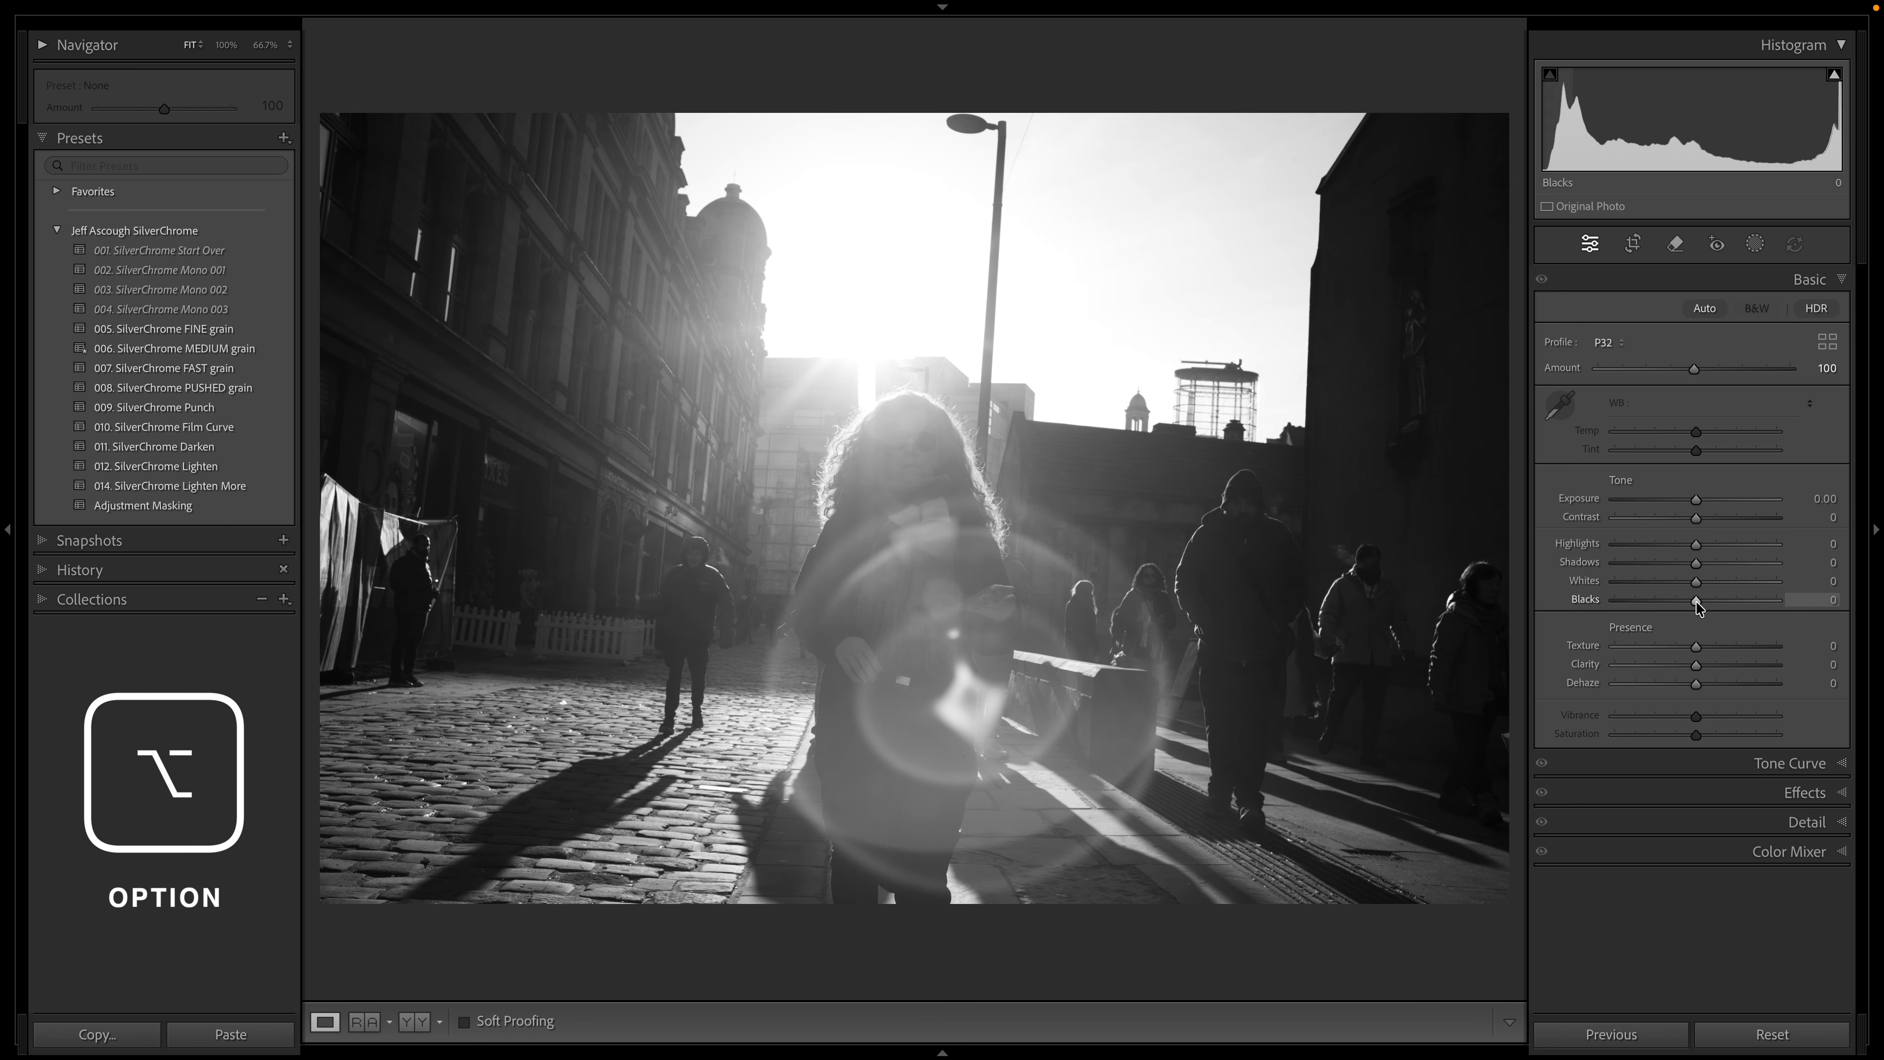
{"action": "left_click", "coordinate": [1695, 601], "text": "alt"}
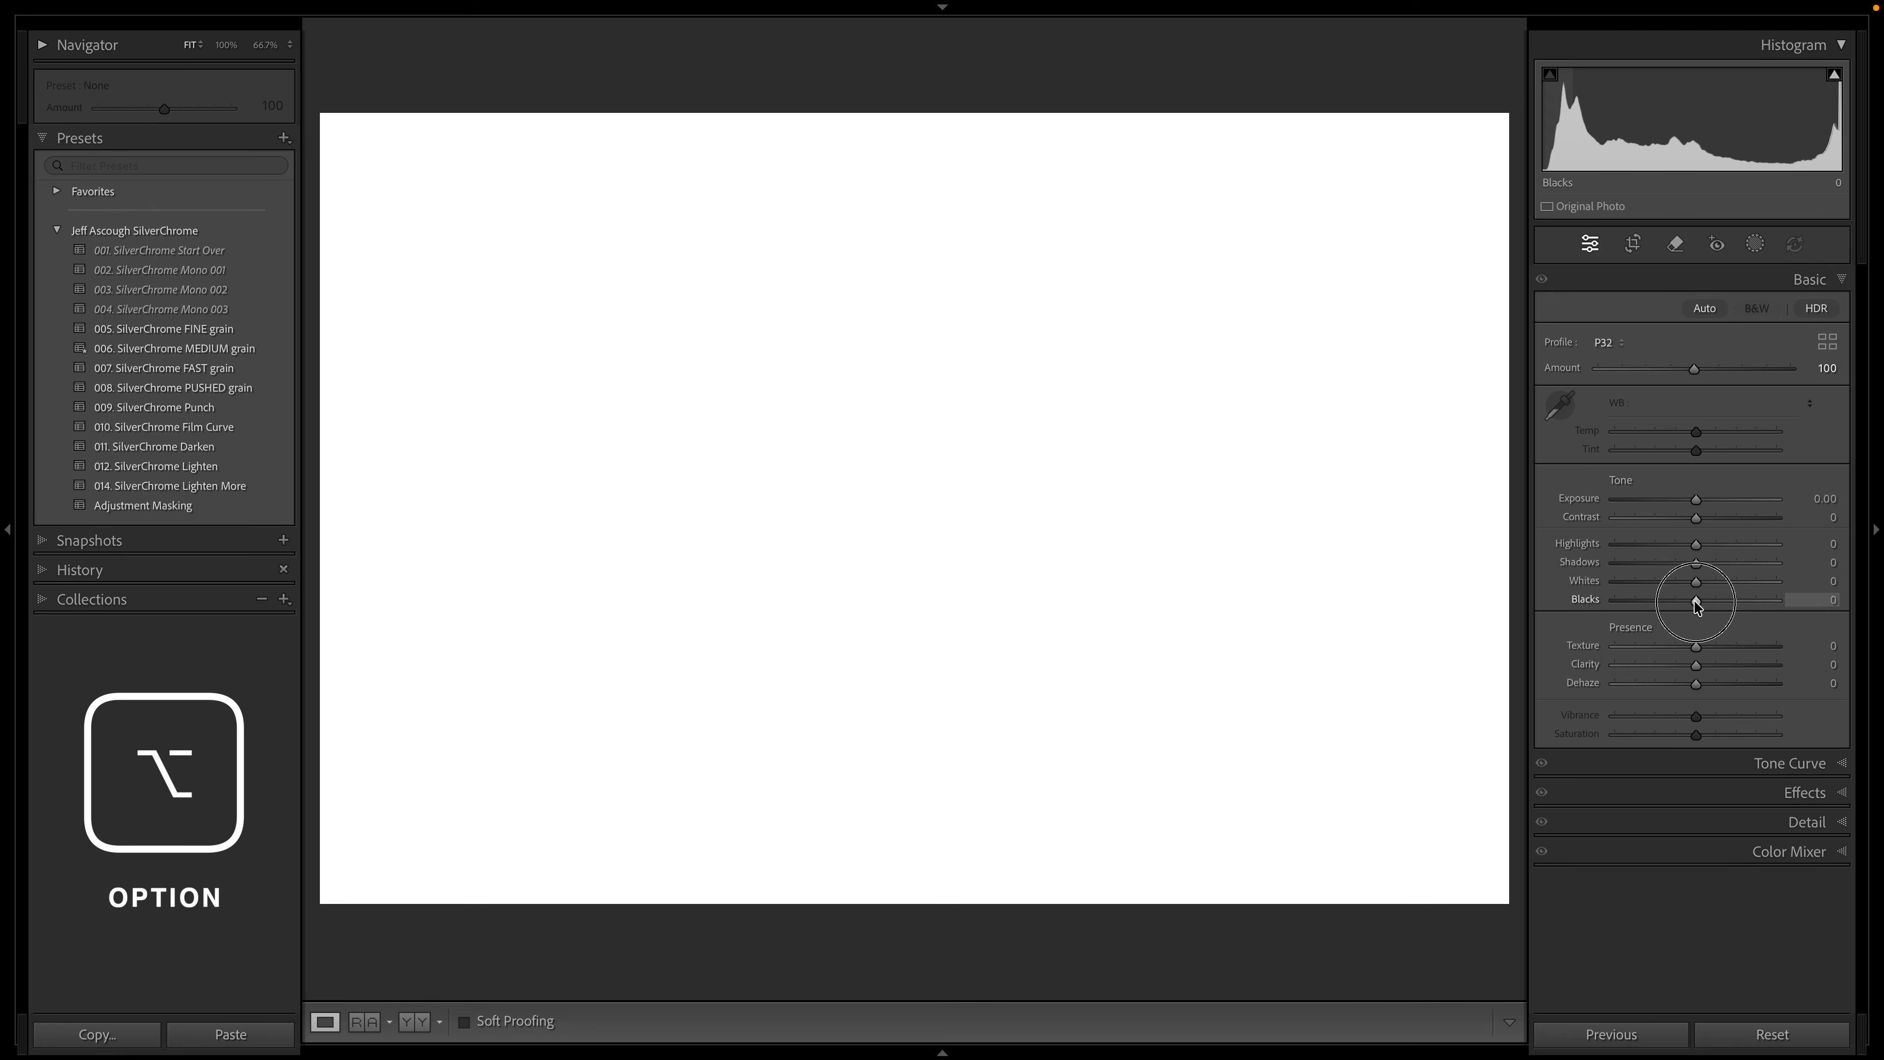
{"action": "left_click_drag", "start_coordinate": [1694, 601], "coordinate": [1675, 604]}
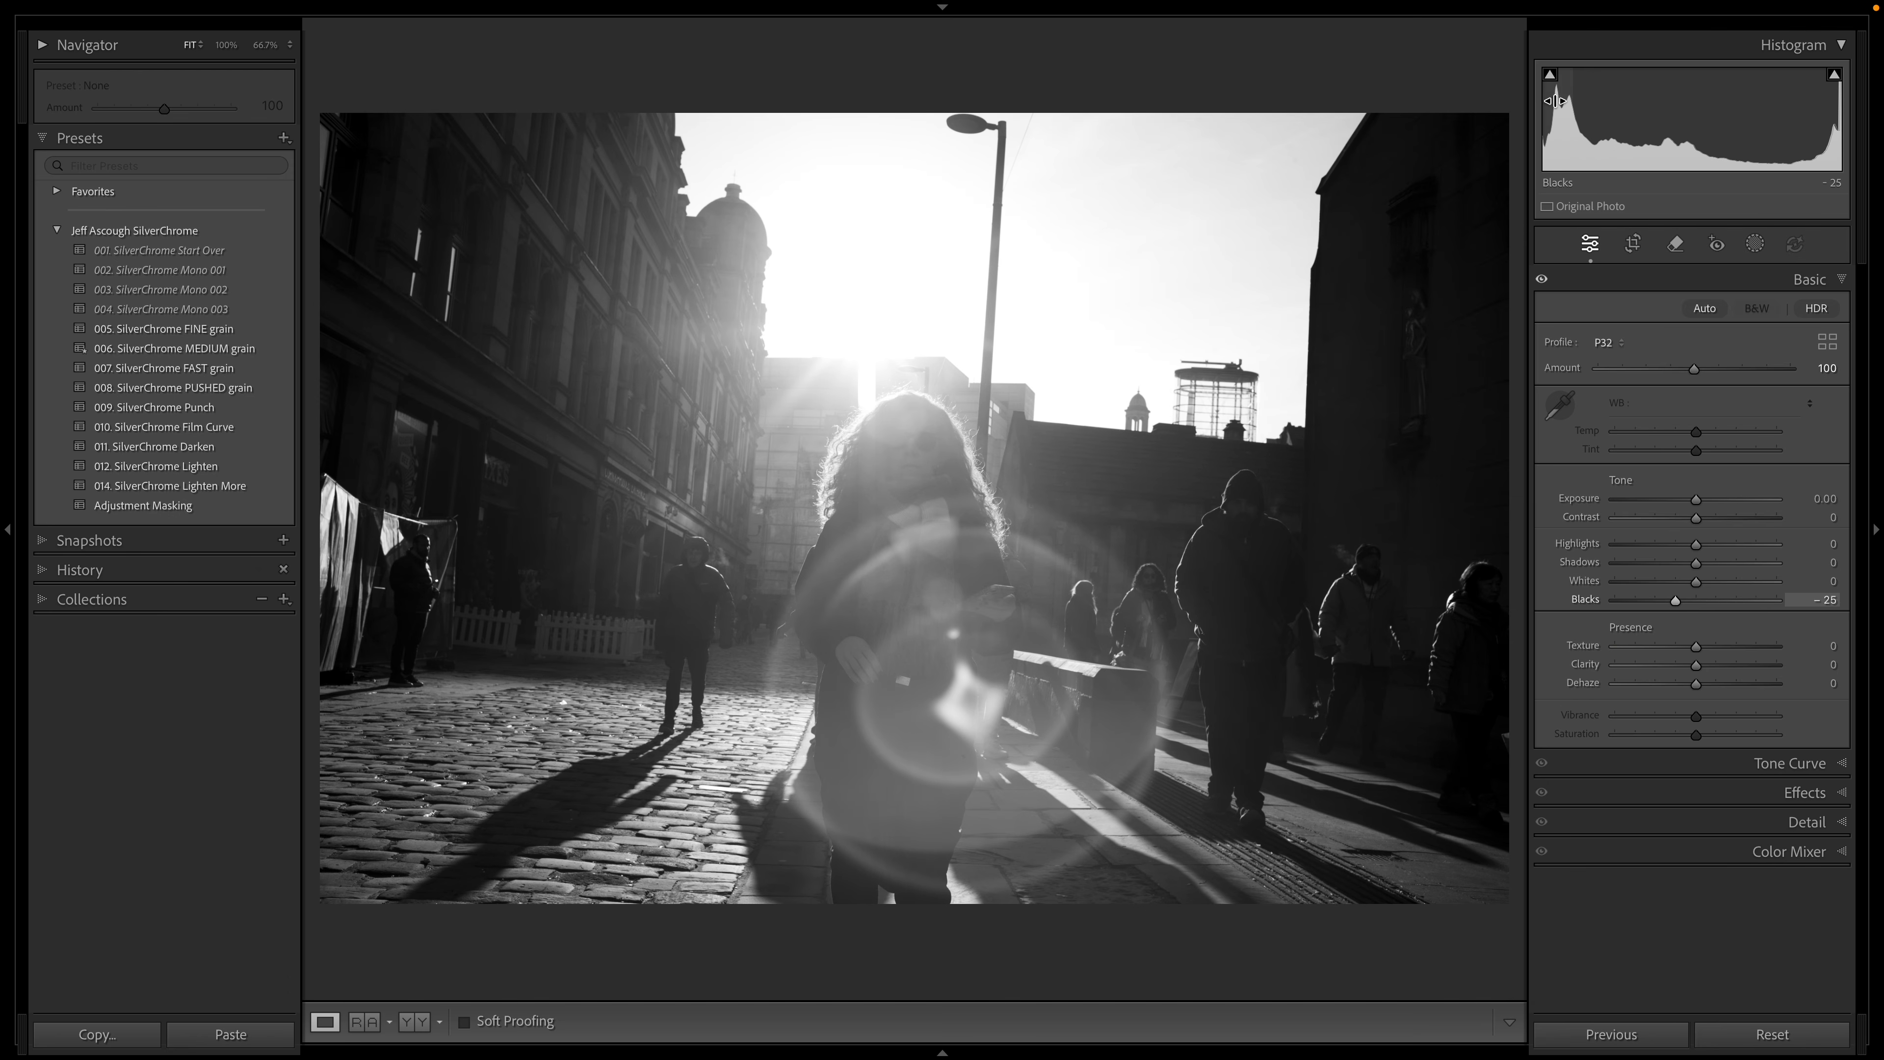
{"action": "left_click", "coordinate": [1549, 77]}
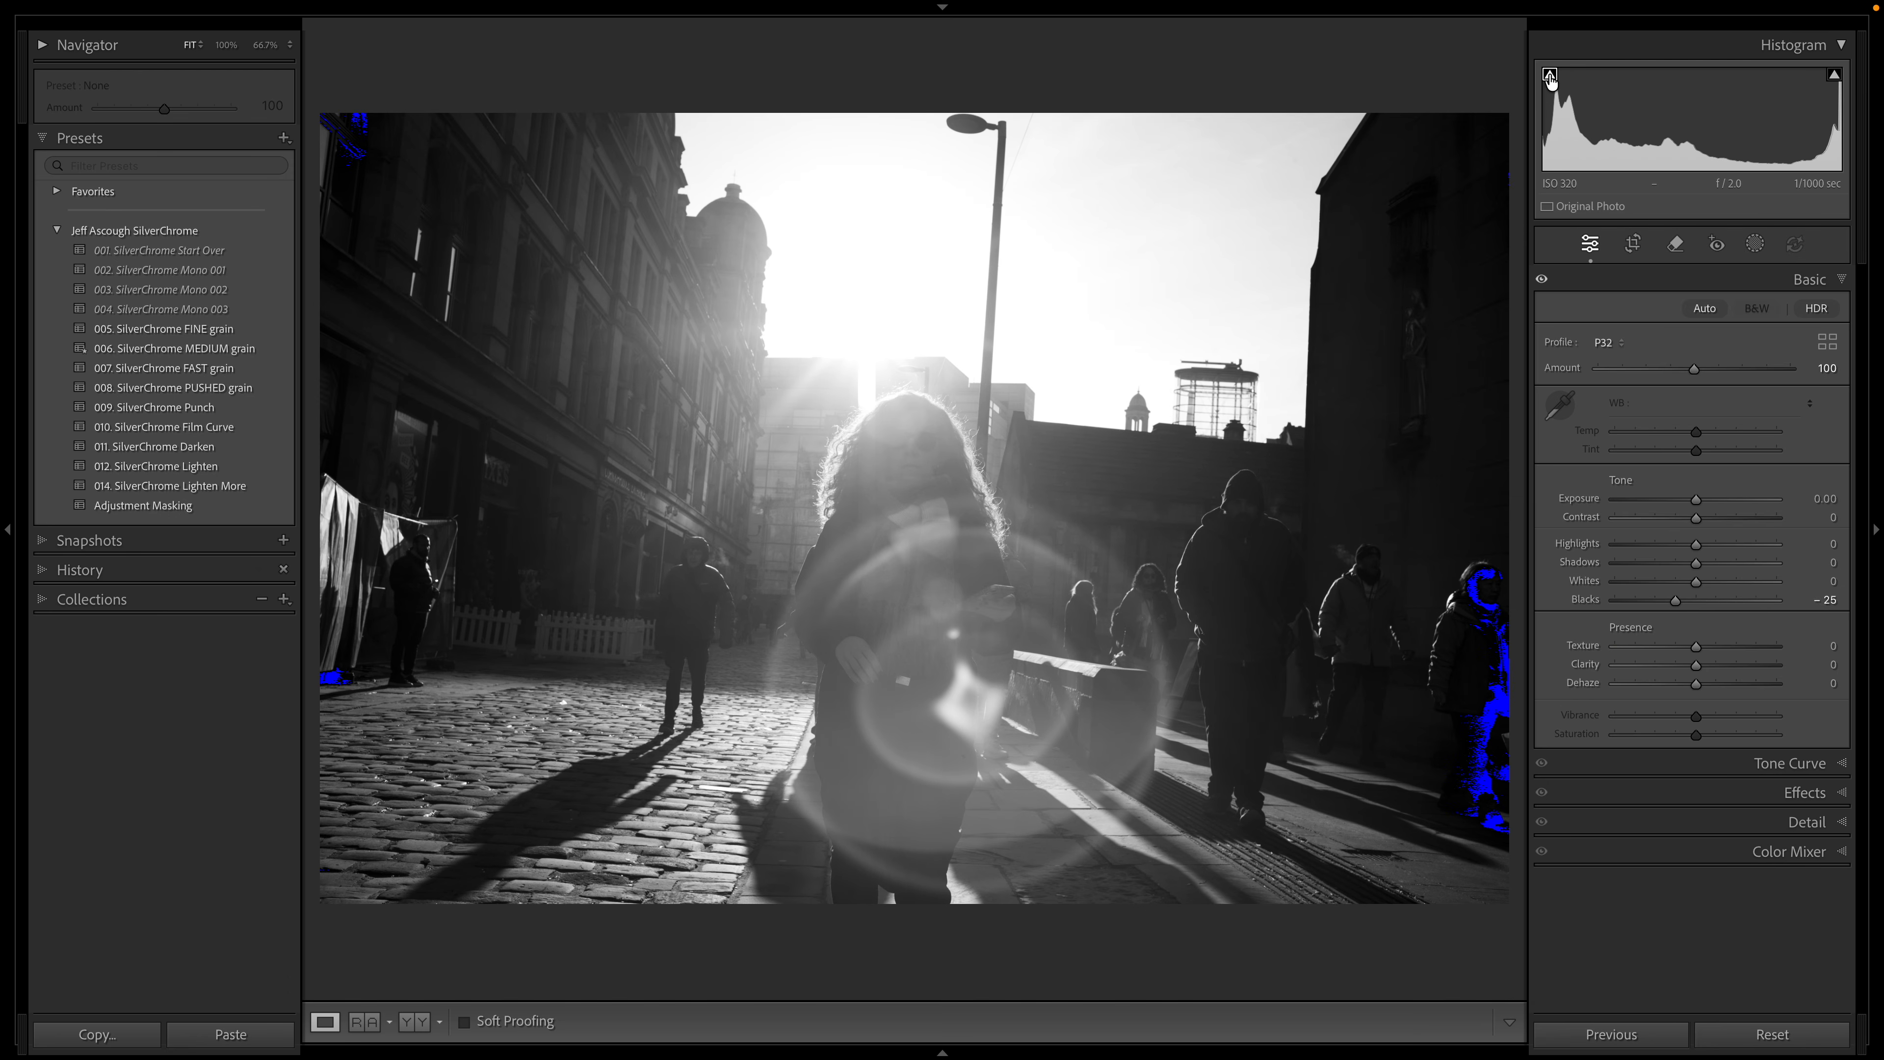
{"action": "left_click_drag", "start_coordinate": [1679, 604], "coordinate": [1678, 603]}
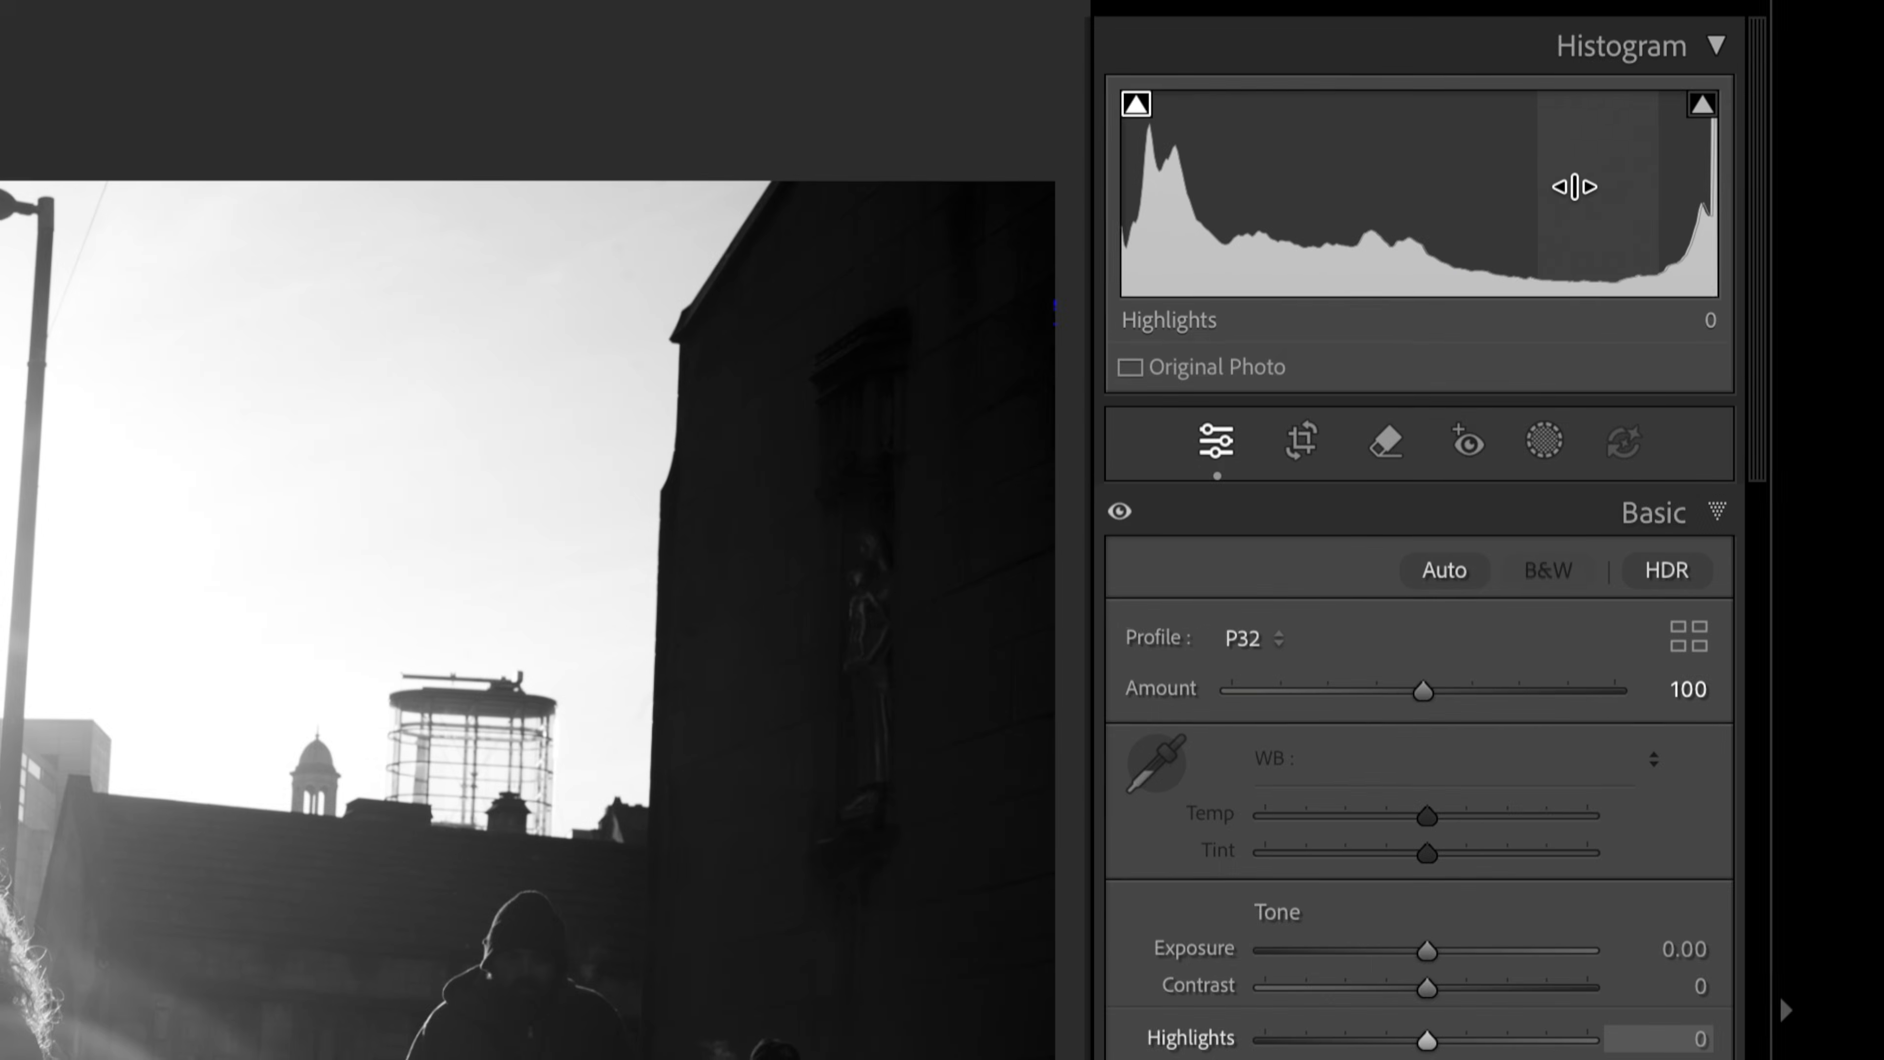
Step: Set Highlights to −100 with the highlight clipping overlay on, and turn the shadow clipping overlay off
{"action": "left_click", "coordinate": [1701, 106]}
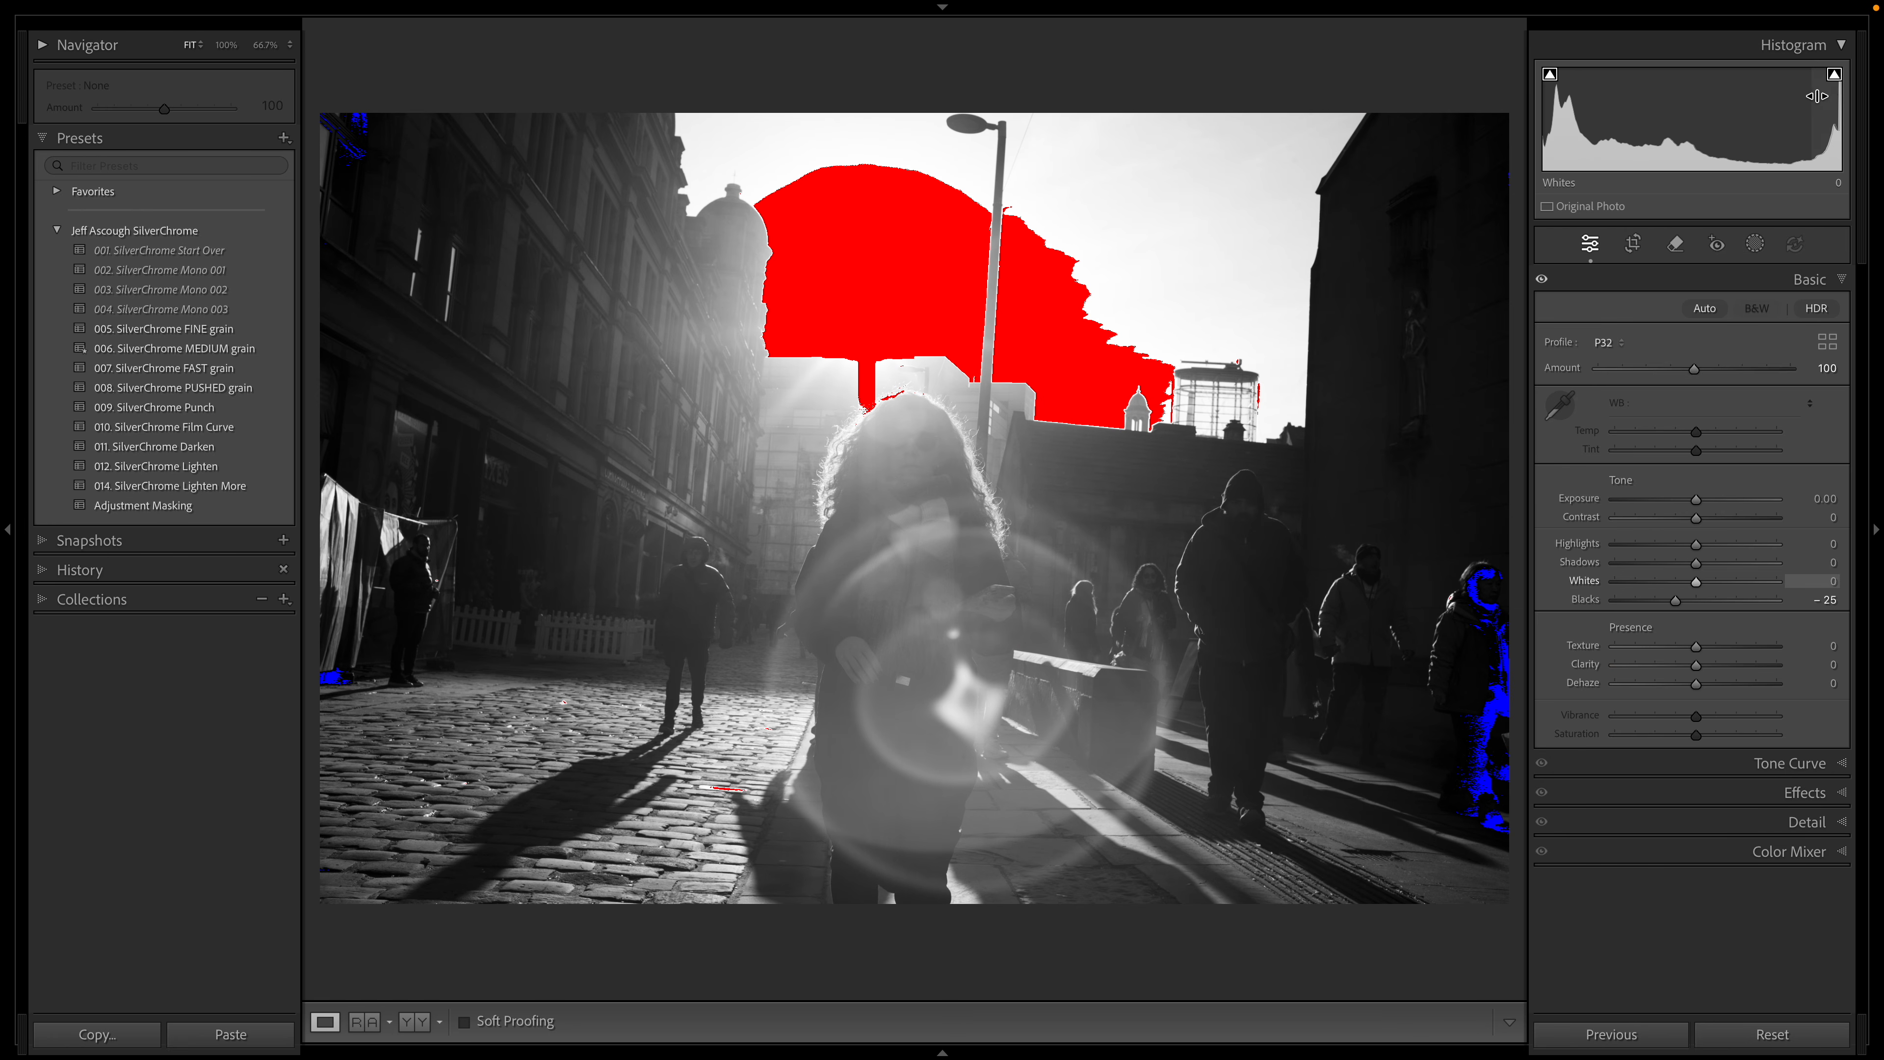
{"action": "left_click_drag", "start_coordinate": [1696, 544], "coordinate": [1611, 552]}
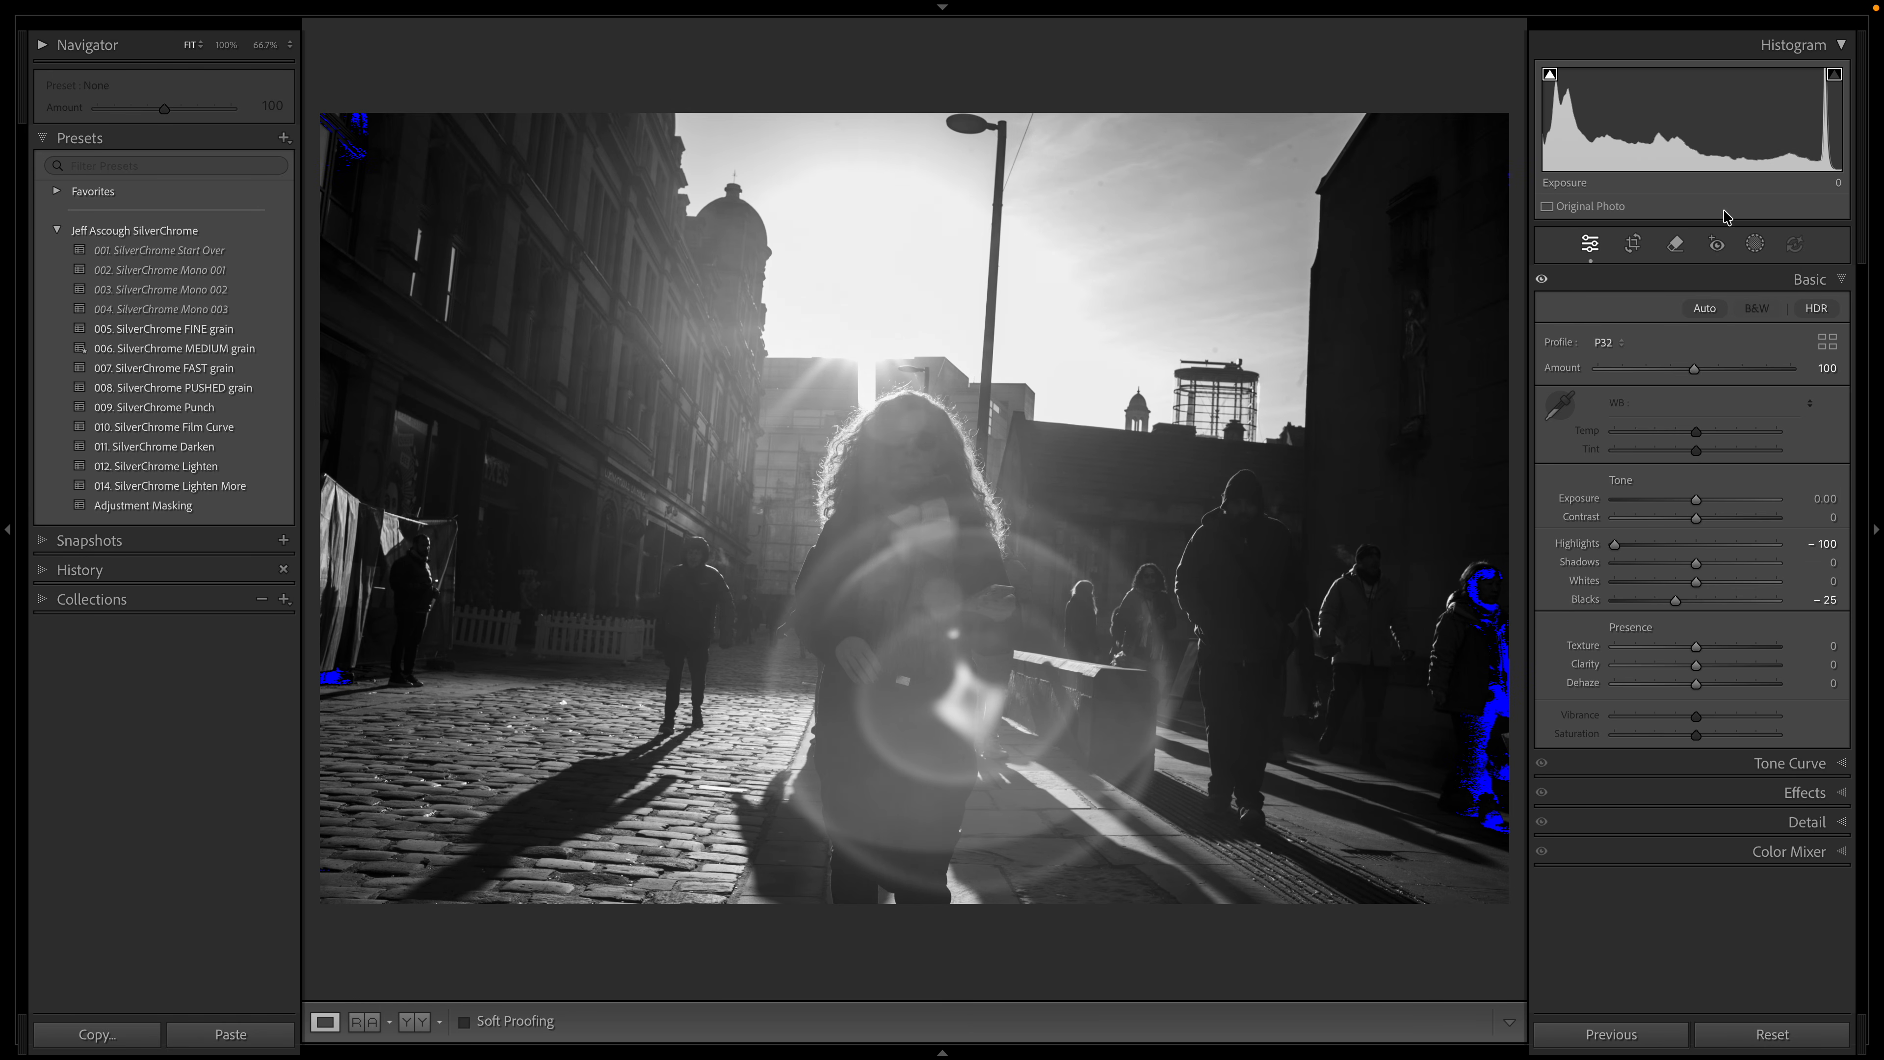
{"action": "left_click", "coordinate": [1551, 77]}
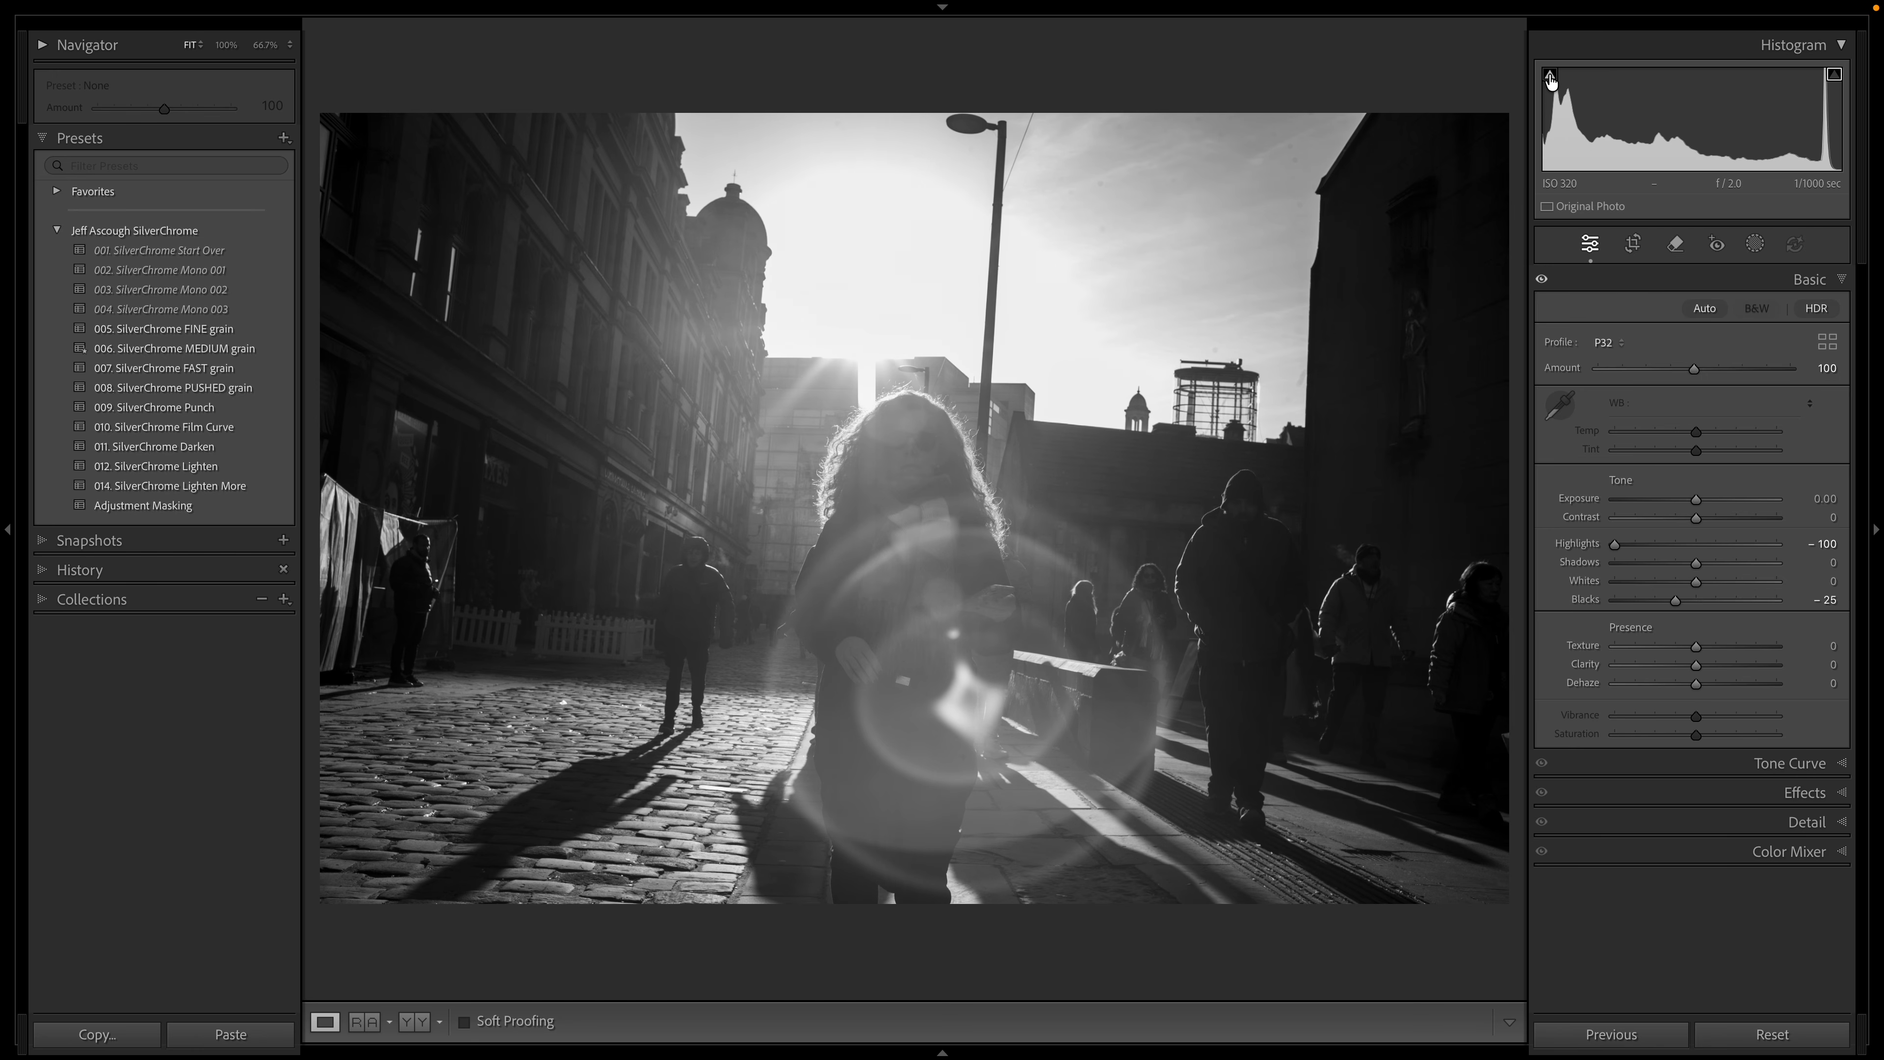
Step: Straighten the photo with a crop angle of −3.91, reposition the image inside the frame and apply the crop
{"action": "left_click", "coordinate": [1637, 248]}
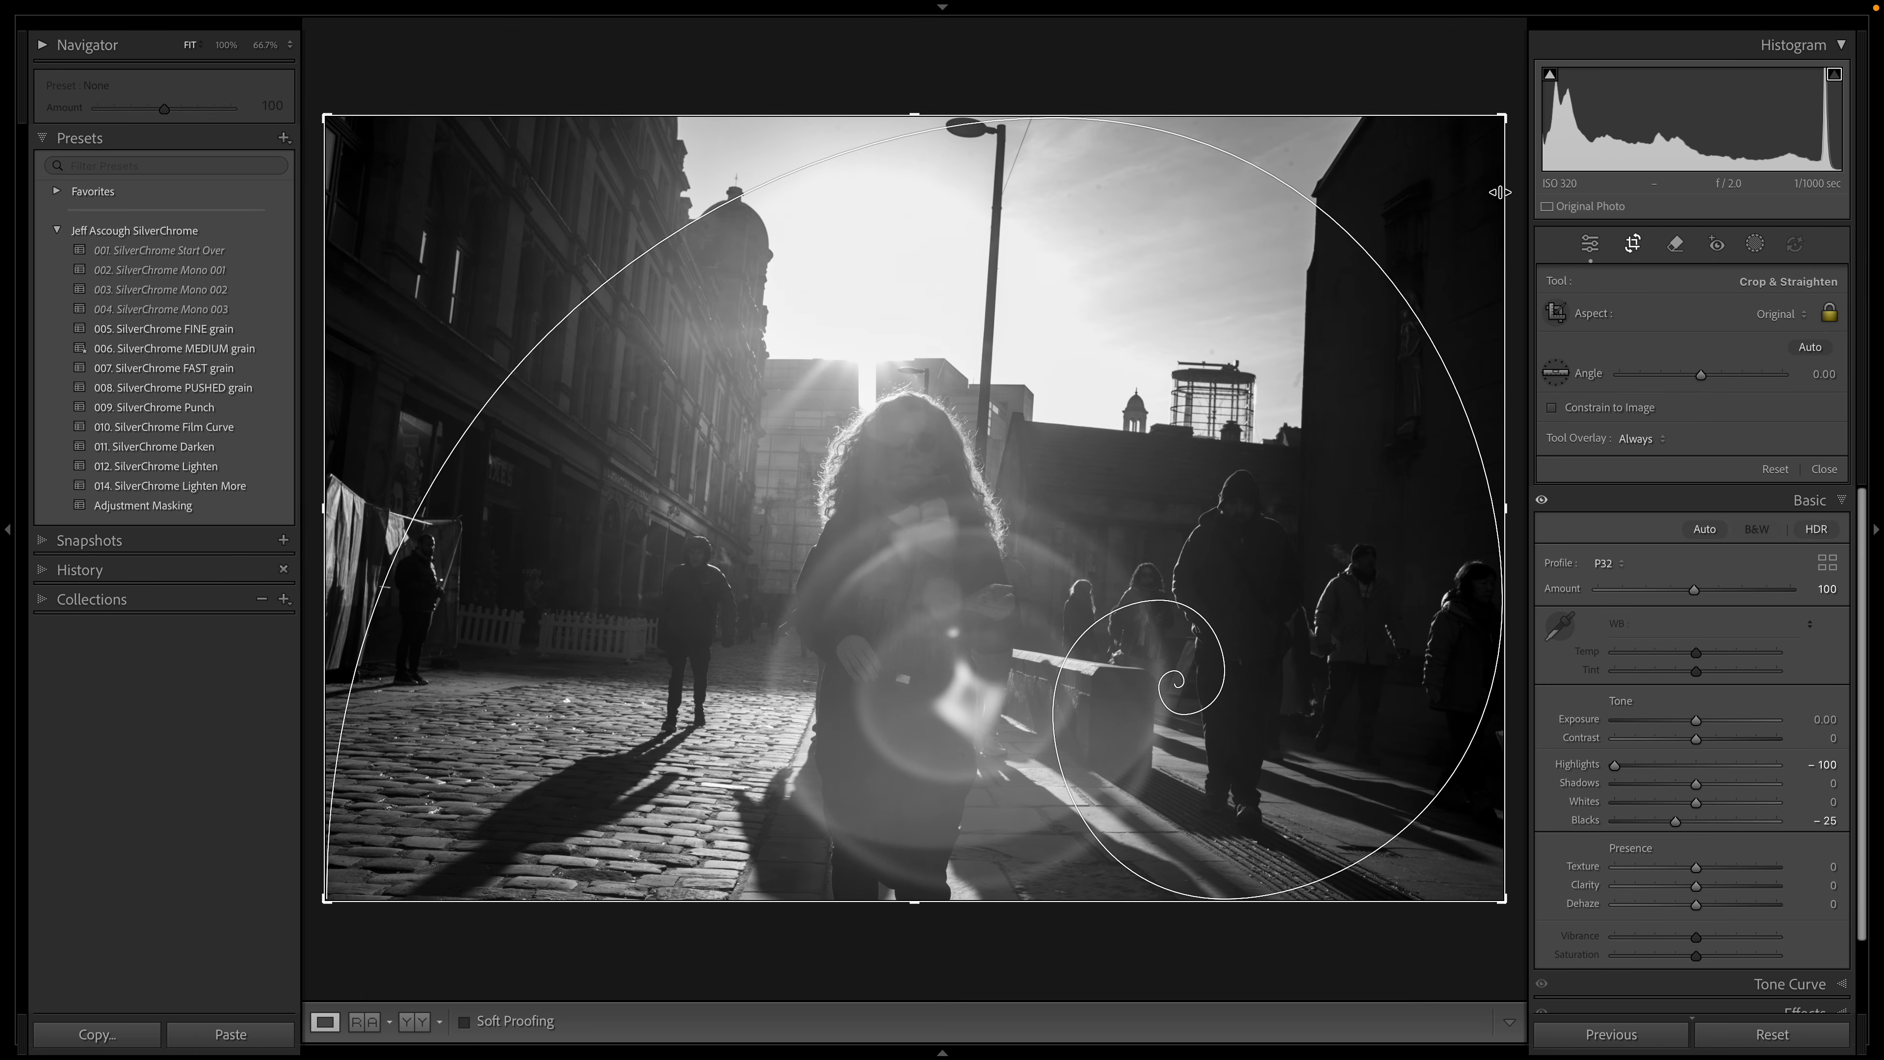
{"action": "left_click_drag", "start_coordinate": [1510, 90], "coordinate": [1467, 68]}
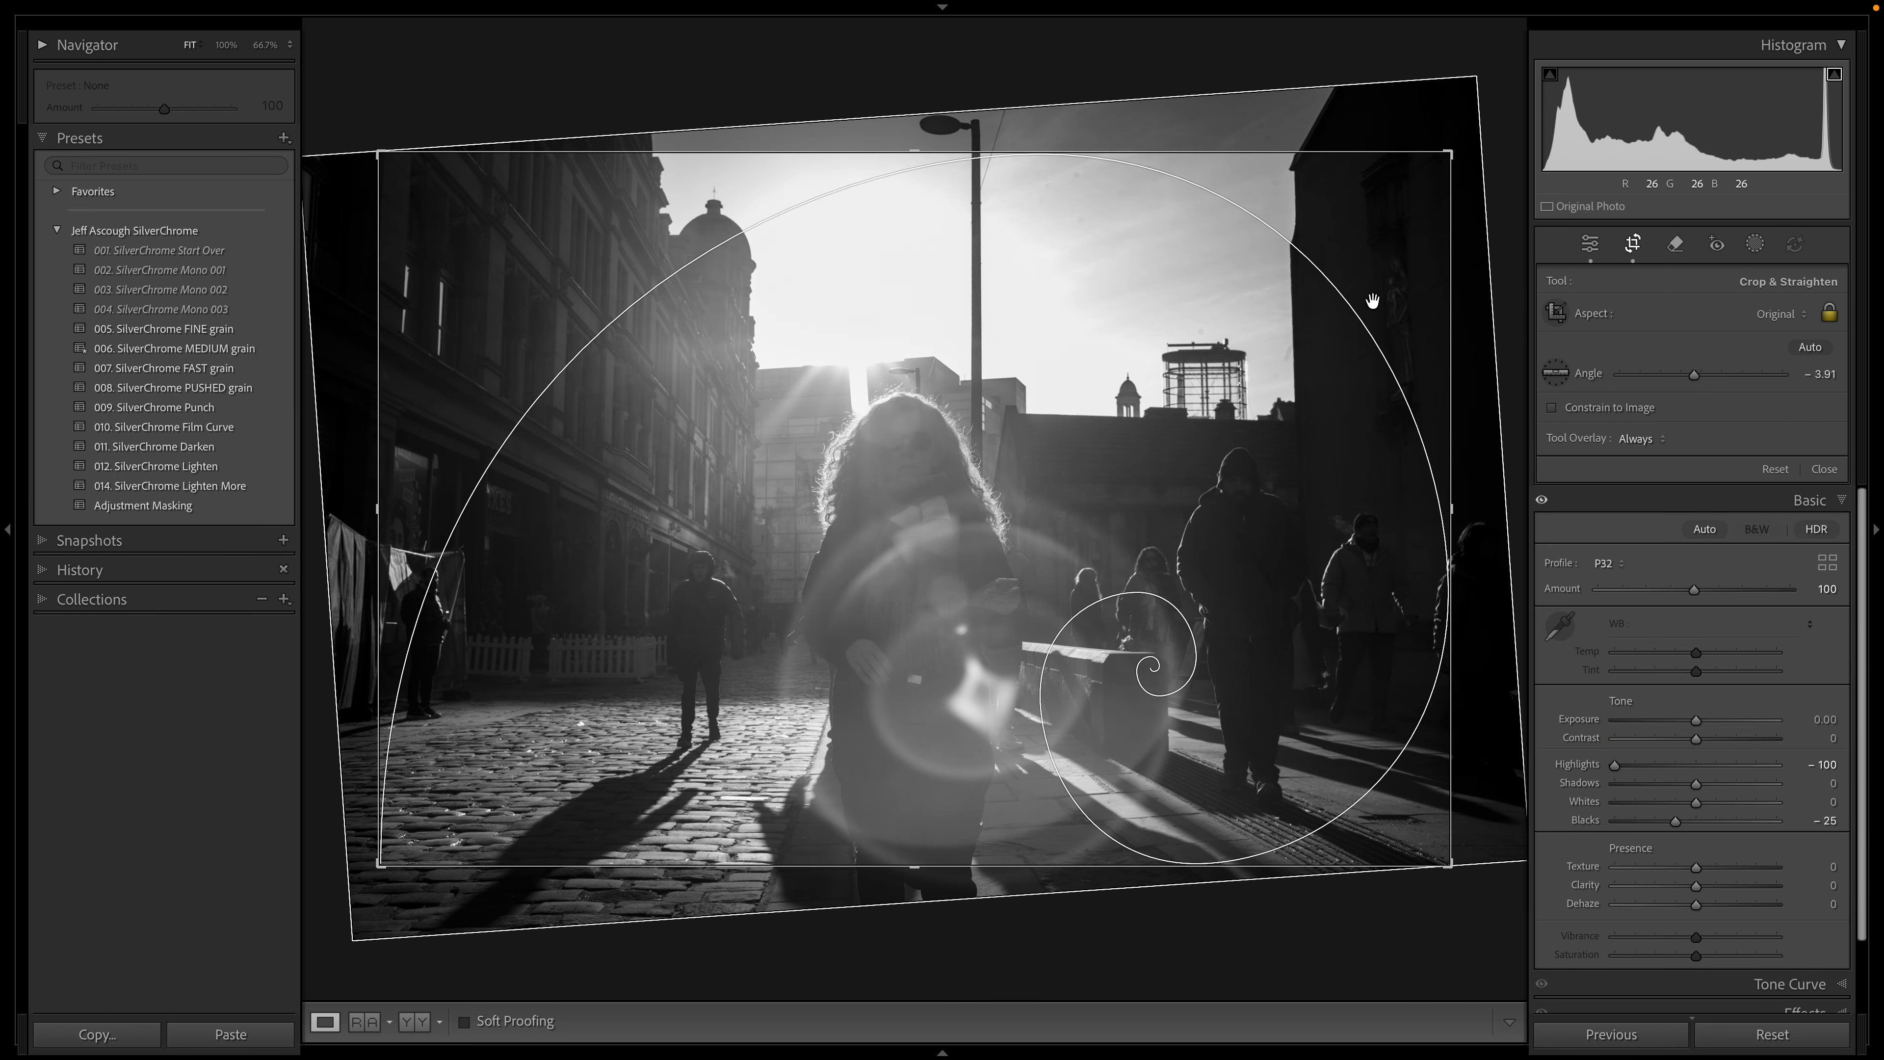
{"action": "left_click_drag", "start_coordinate": [1355, 315], "coordinate": [1379, 319]}
{"action": "key", "text": "Return"}
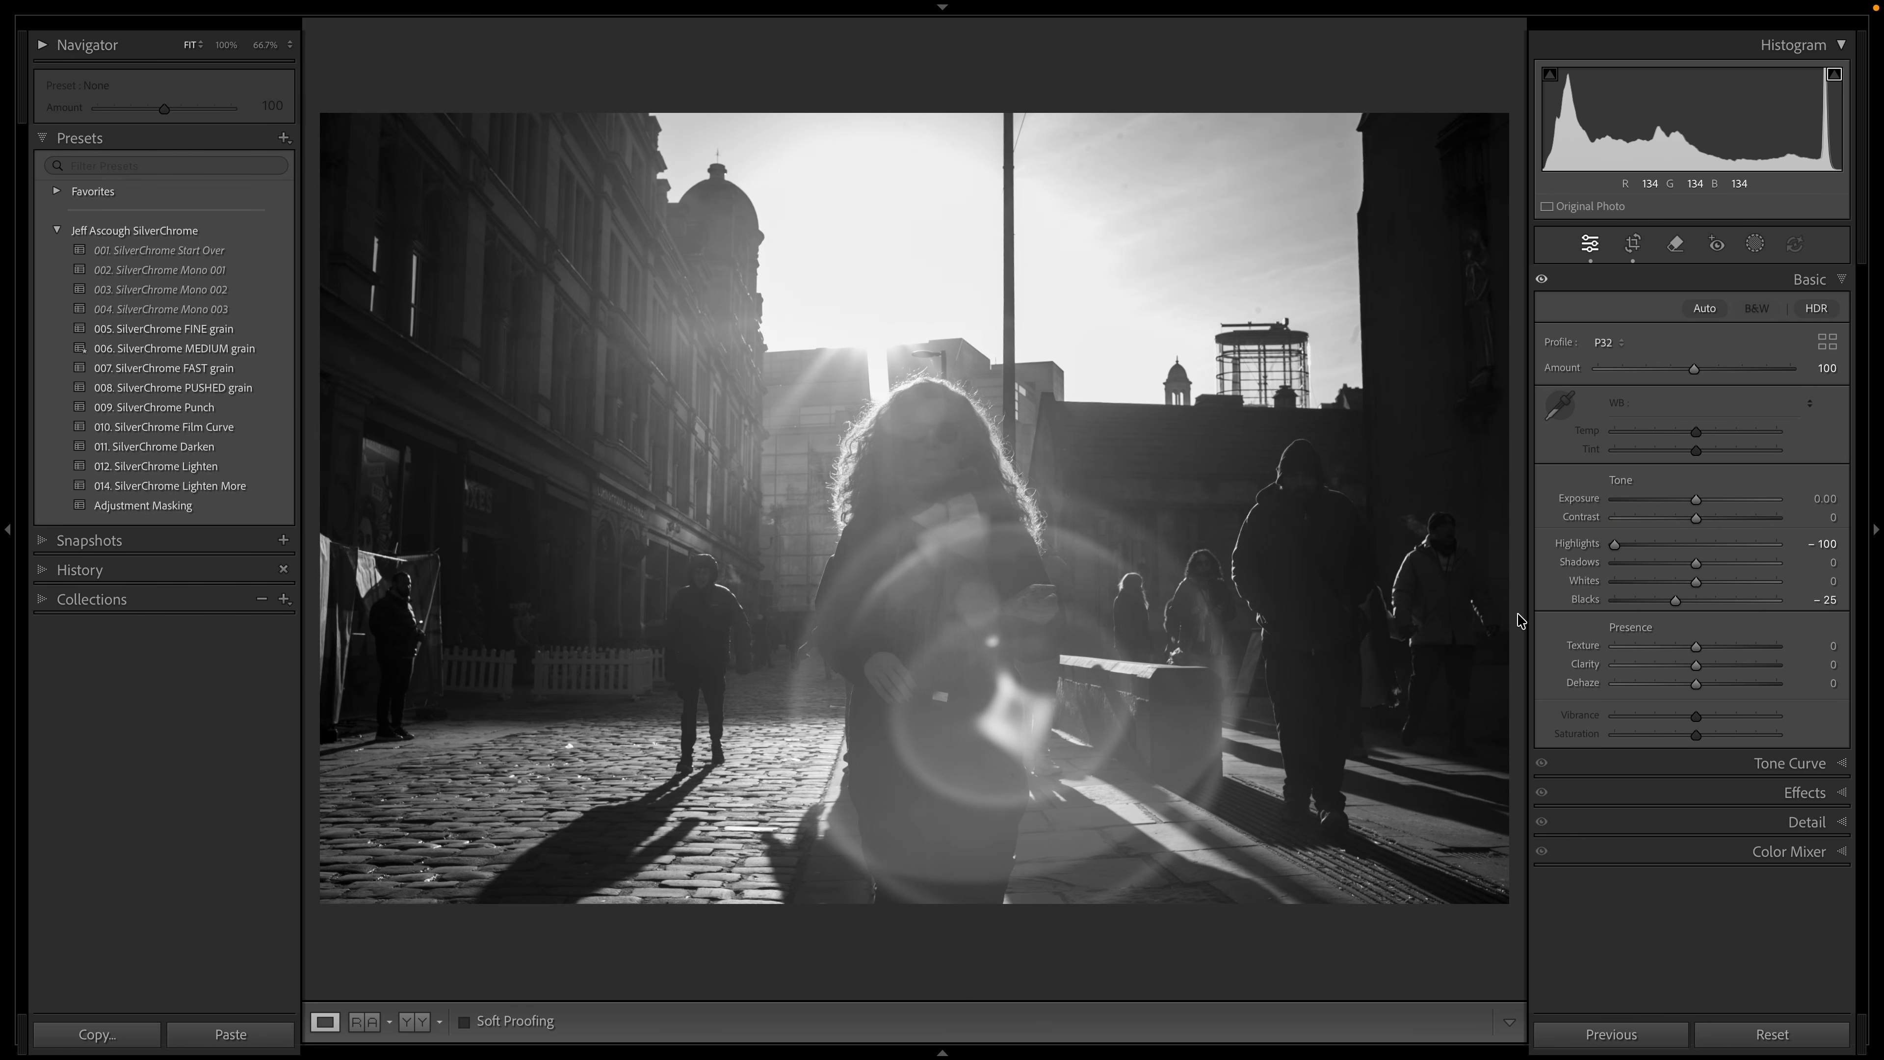
Step: Paint a new brush mask over the woman's face, hair and upper body, with brush size 22 and feather 80
{"action": "left_click", "coordinate": [934, 464]}
{"action": "left_click_drag", "start_coordinate": [960, 547], "coordinate": [849, 363]}
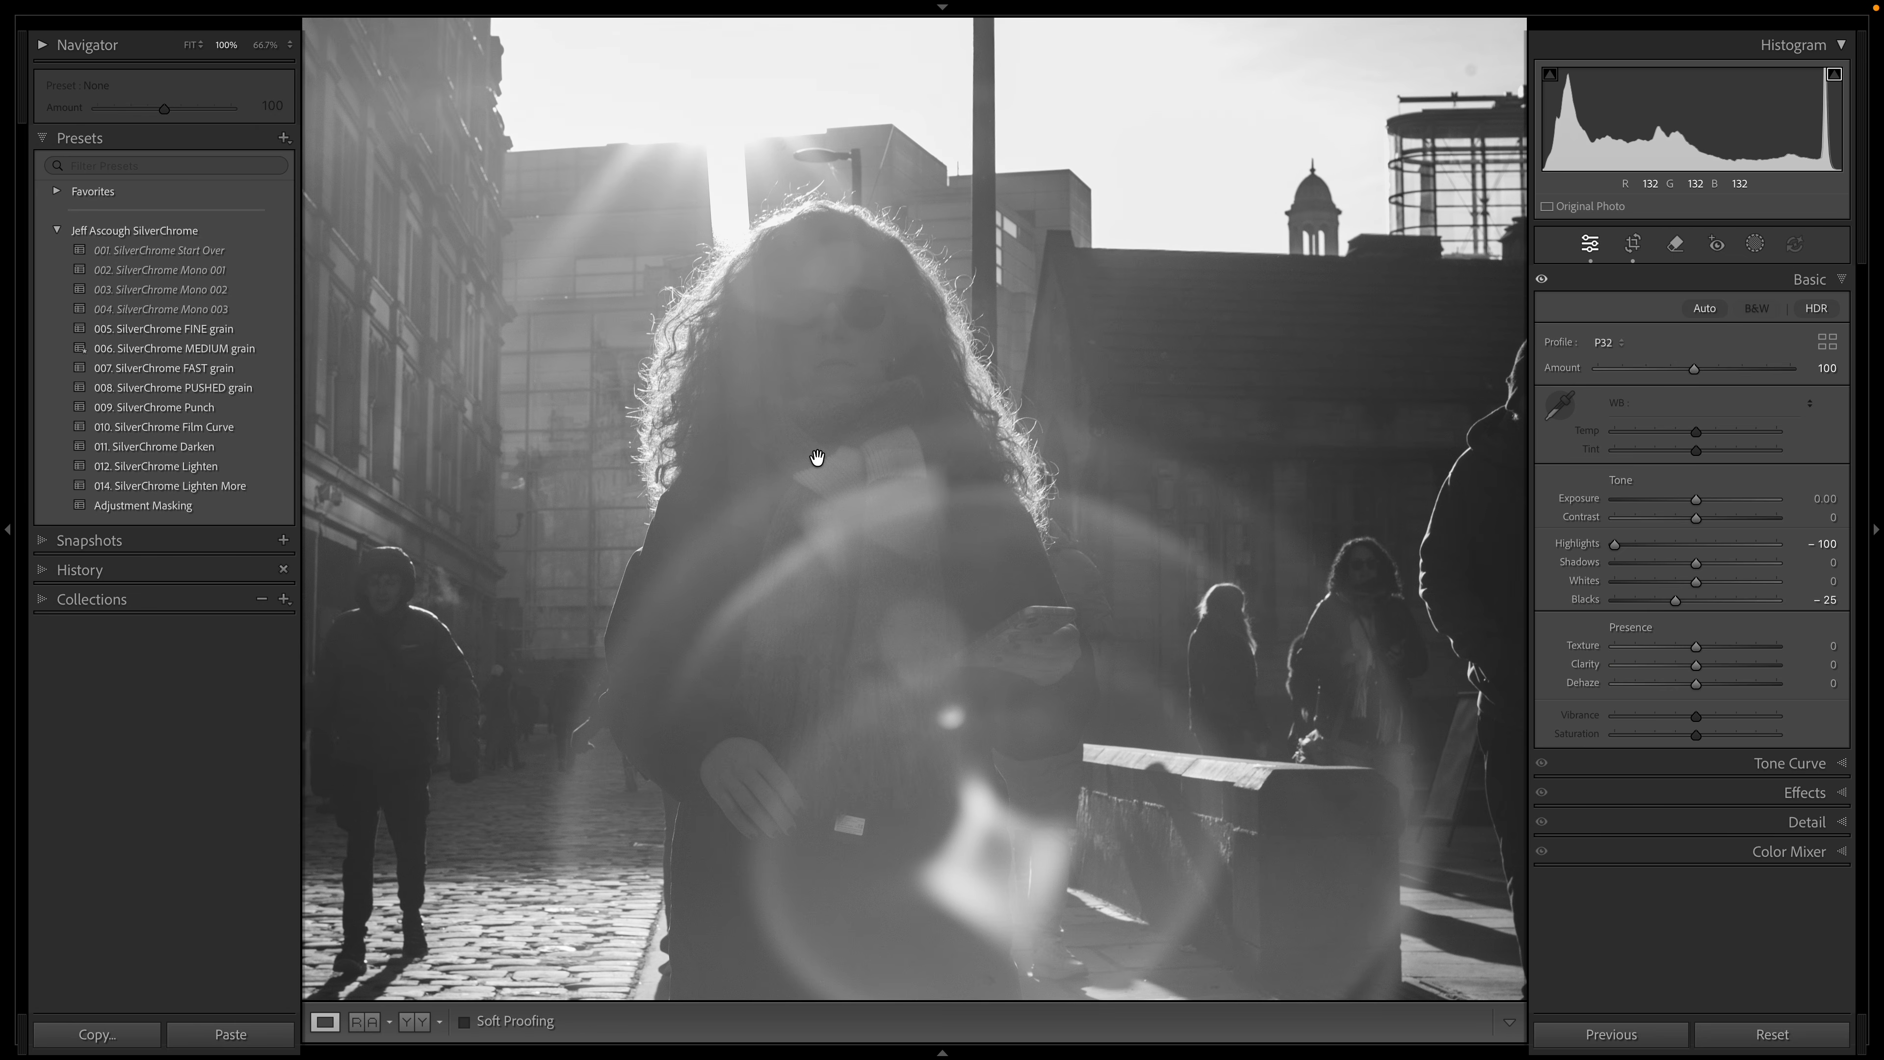
{"action": "key", "text": "k"}
{"action": "scroll", "coordinate": [879, 460], "scroll_direction": "down", "scroll_amount": 10}
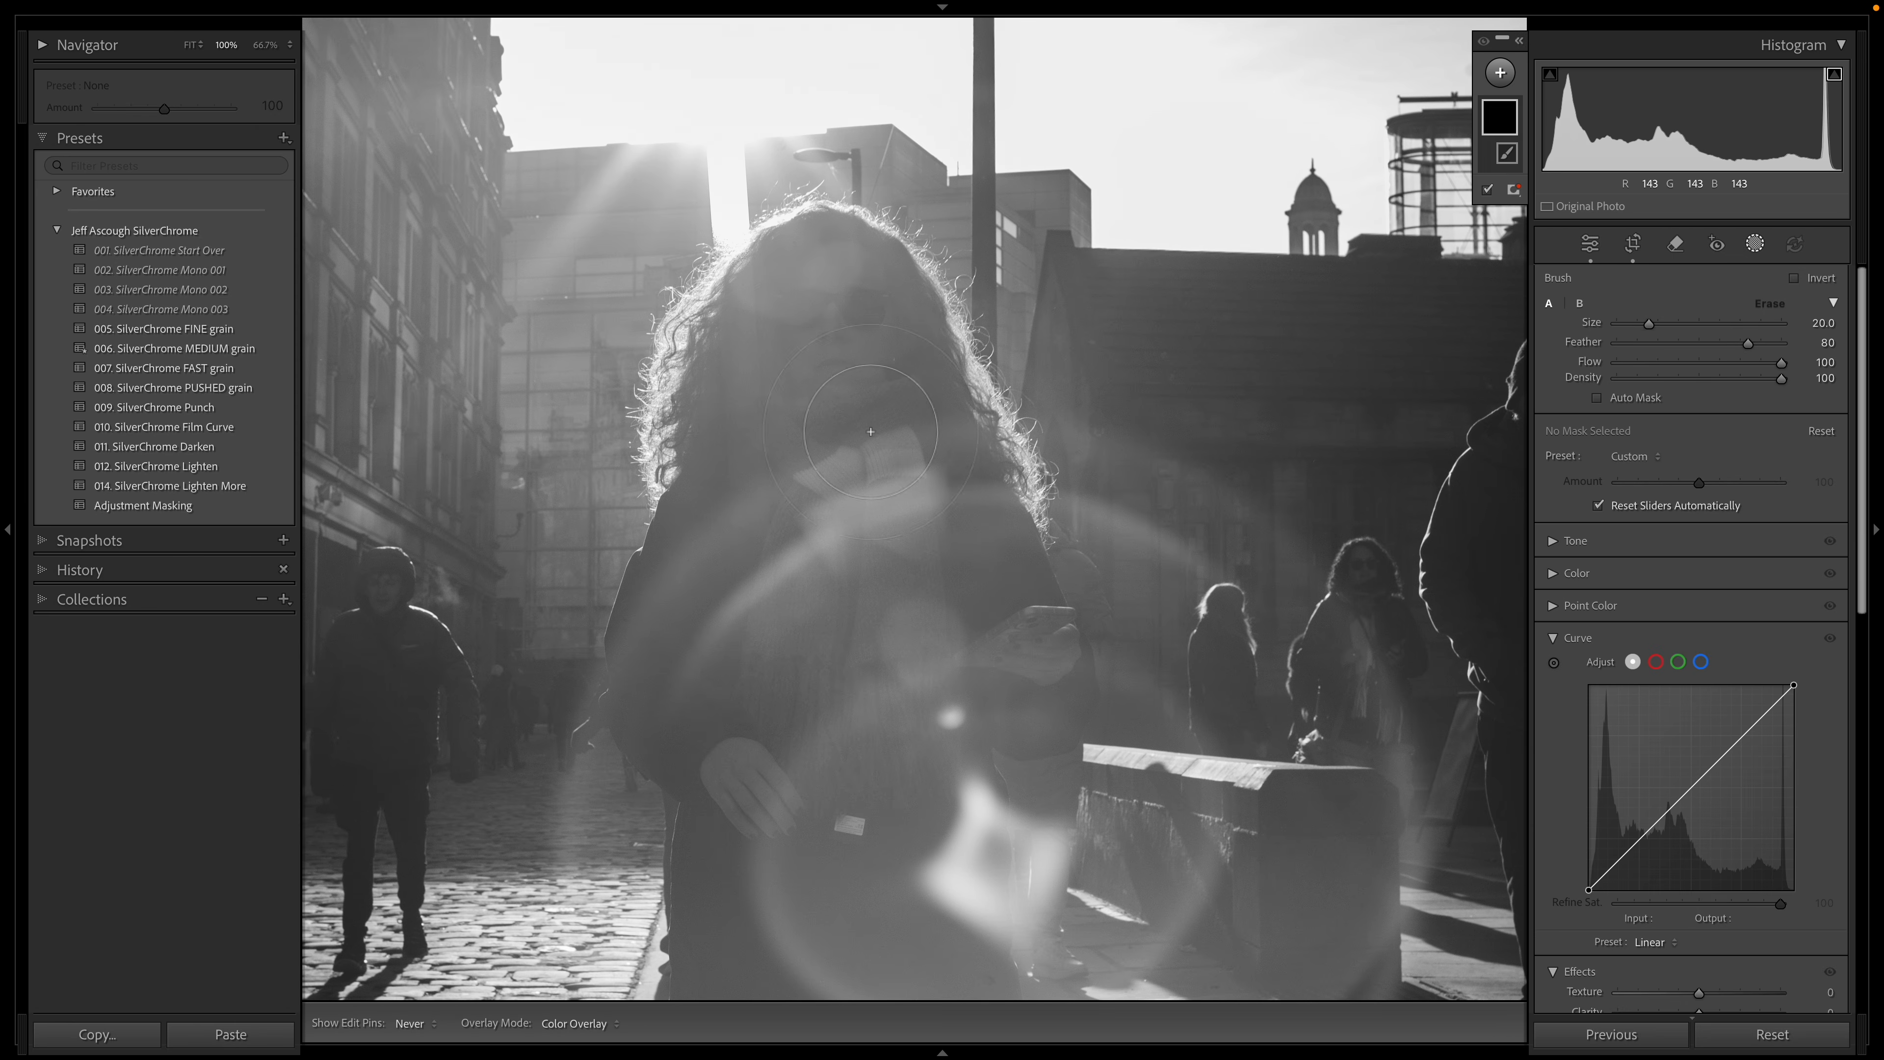
{"action": "mouse_move", "coordinate": [853, 312]}
{"action": "left_mouse_down"}
{"action": "mouse_move", "coordinate": [799, 297]}
{"action": "mouse_move", "coordinate": [735, 445]}
{"action": "mouse_move", "coordinate": [838, 483]}
{"action": "mouse_move", "coordinate": [906, 366]}
{"action": "mouse_move", "coordinate": [816, 334]}
{"action": "mouse_move", "coordinate": [668, 386]}
{"action": "mouse_move", "coordinate": [631, 557]}
{"action": "mouse_move", "coordinate": [917, 473]}
{"action": "mouse_move", "coordinate": [909, 446]}
{"action": "left_mouse_up"}
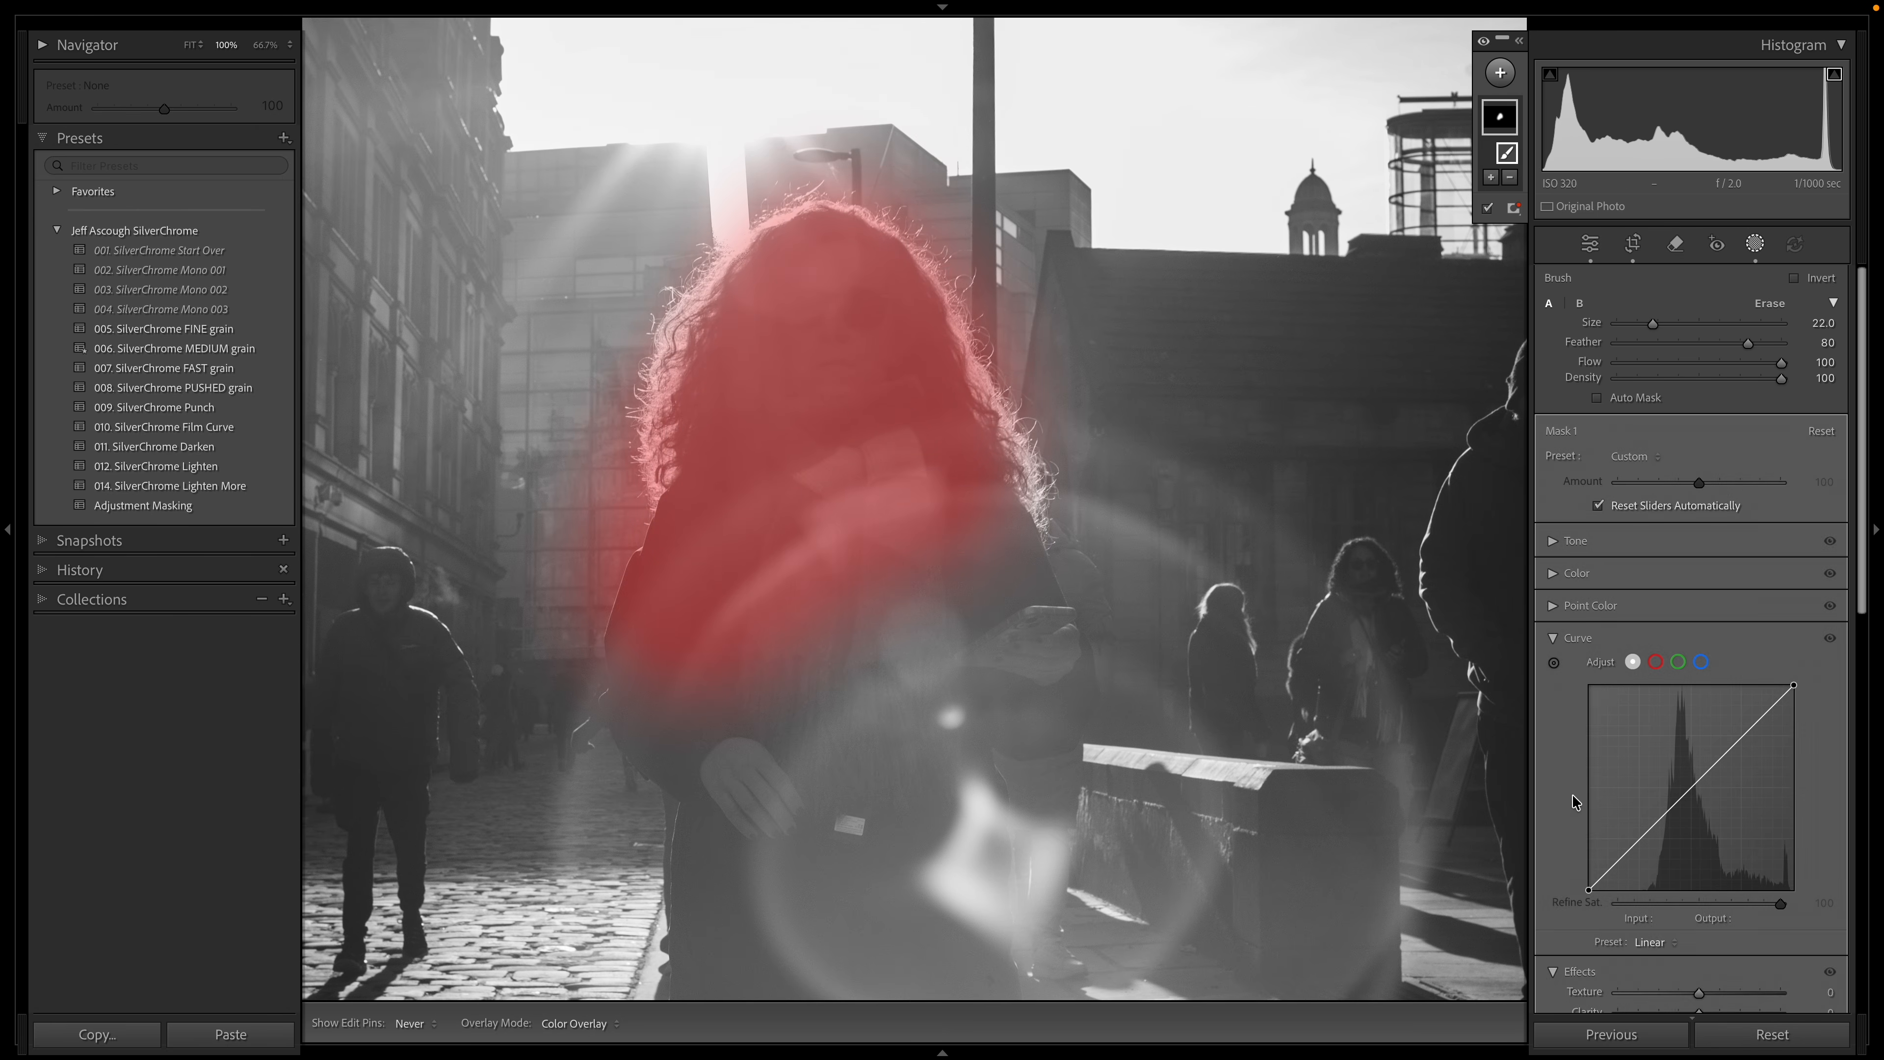
Step: Shape the mask's curve: black point at input 43, white point slightly inward, and points at 95/59 and 174/178
{"action": "scroll", "coordinate": [1735, 783], "scroll_direction": "down", "scroll_amount": 5}
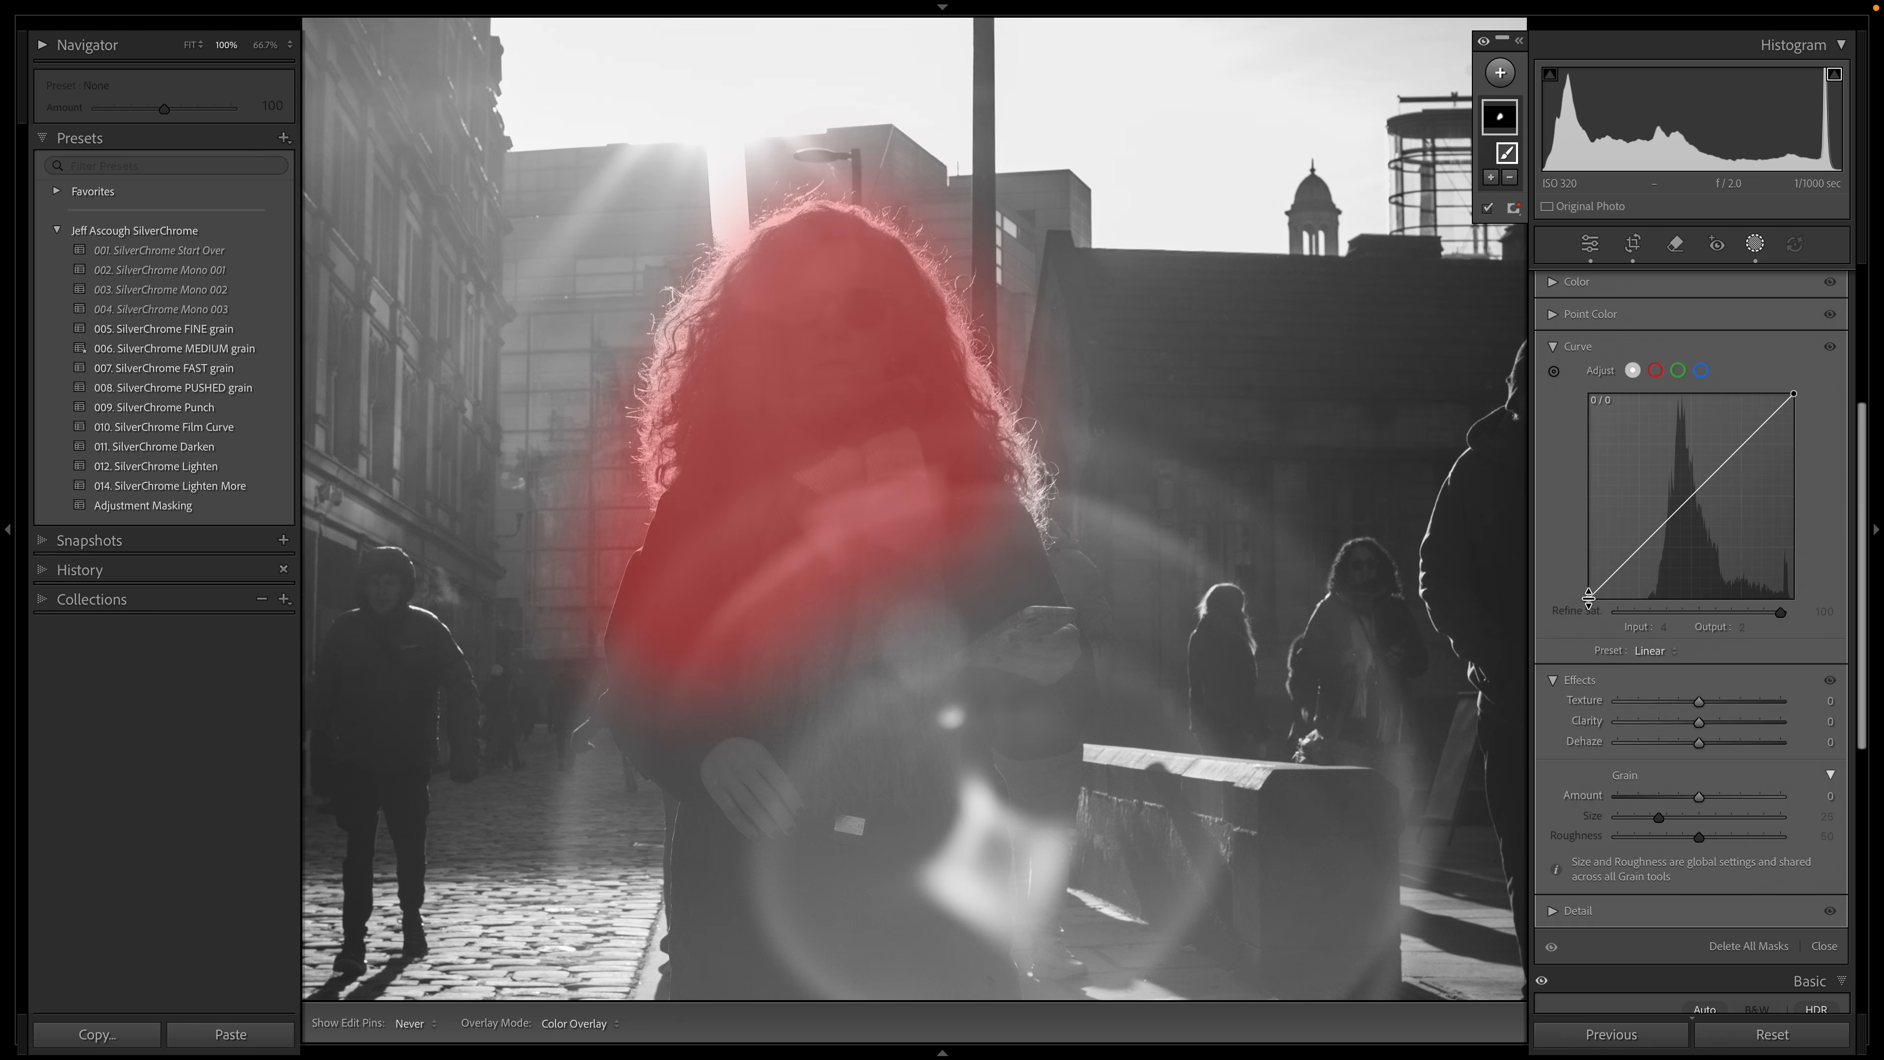
{"action": "left_click_drag", "start_coordinate": [1589, 598], "coordinate": [1624, 610]}
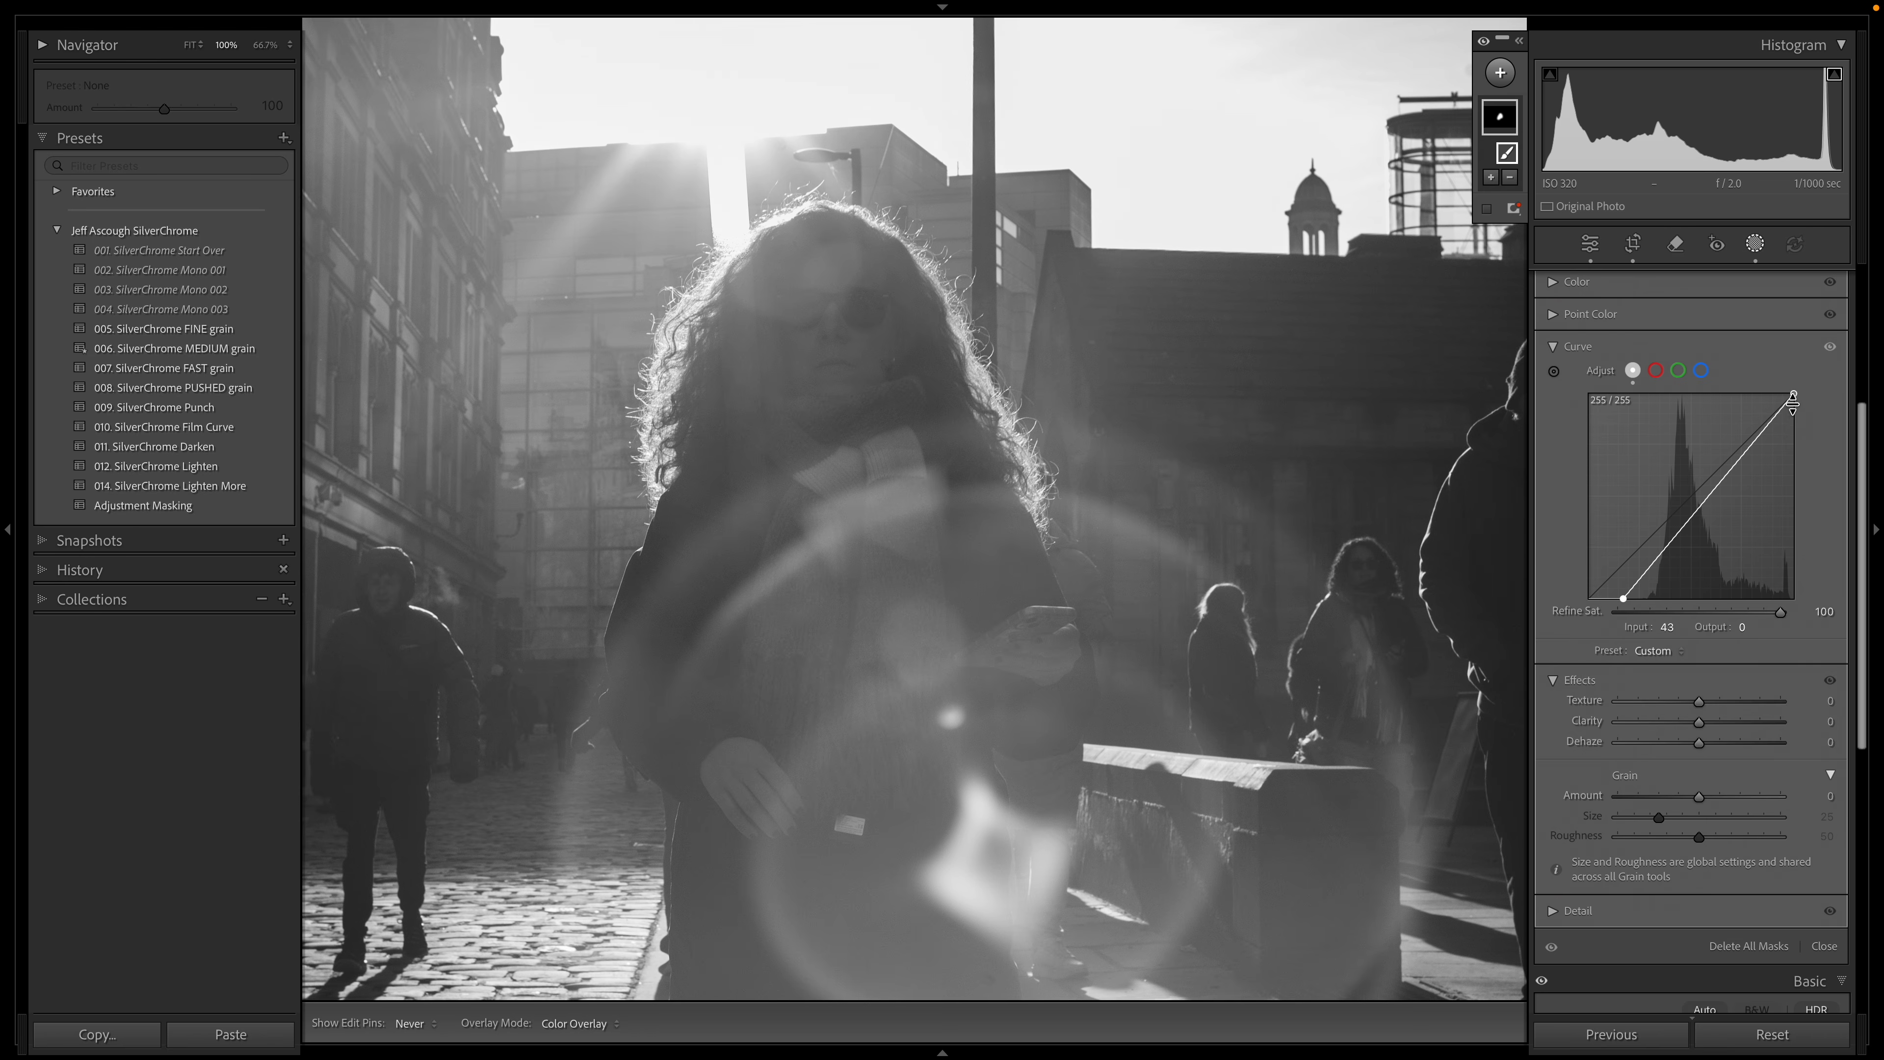
{"action": "left_click_drag", "start_coordinate": [1793, 393], "coordinate": [1786, 394]}
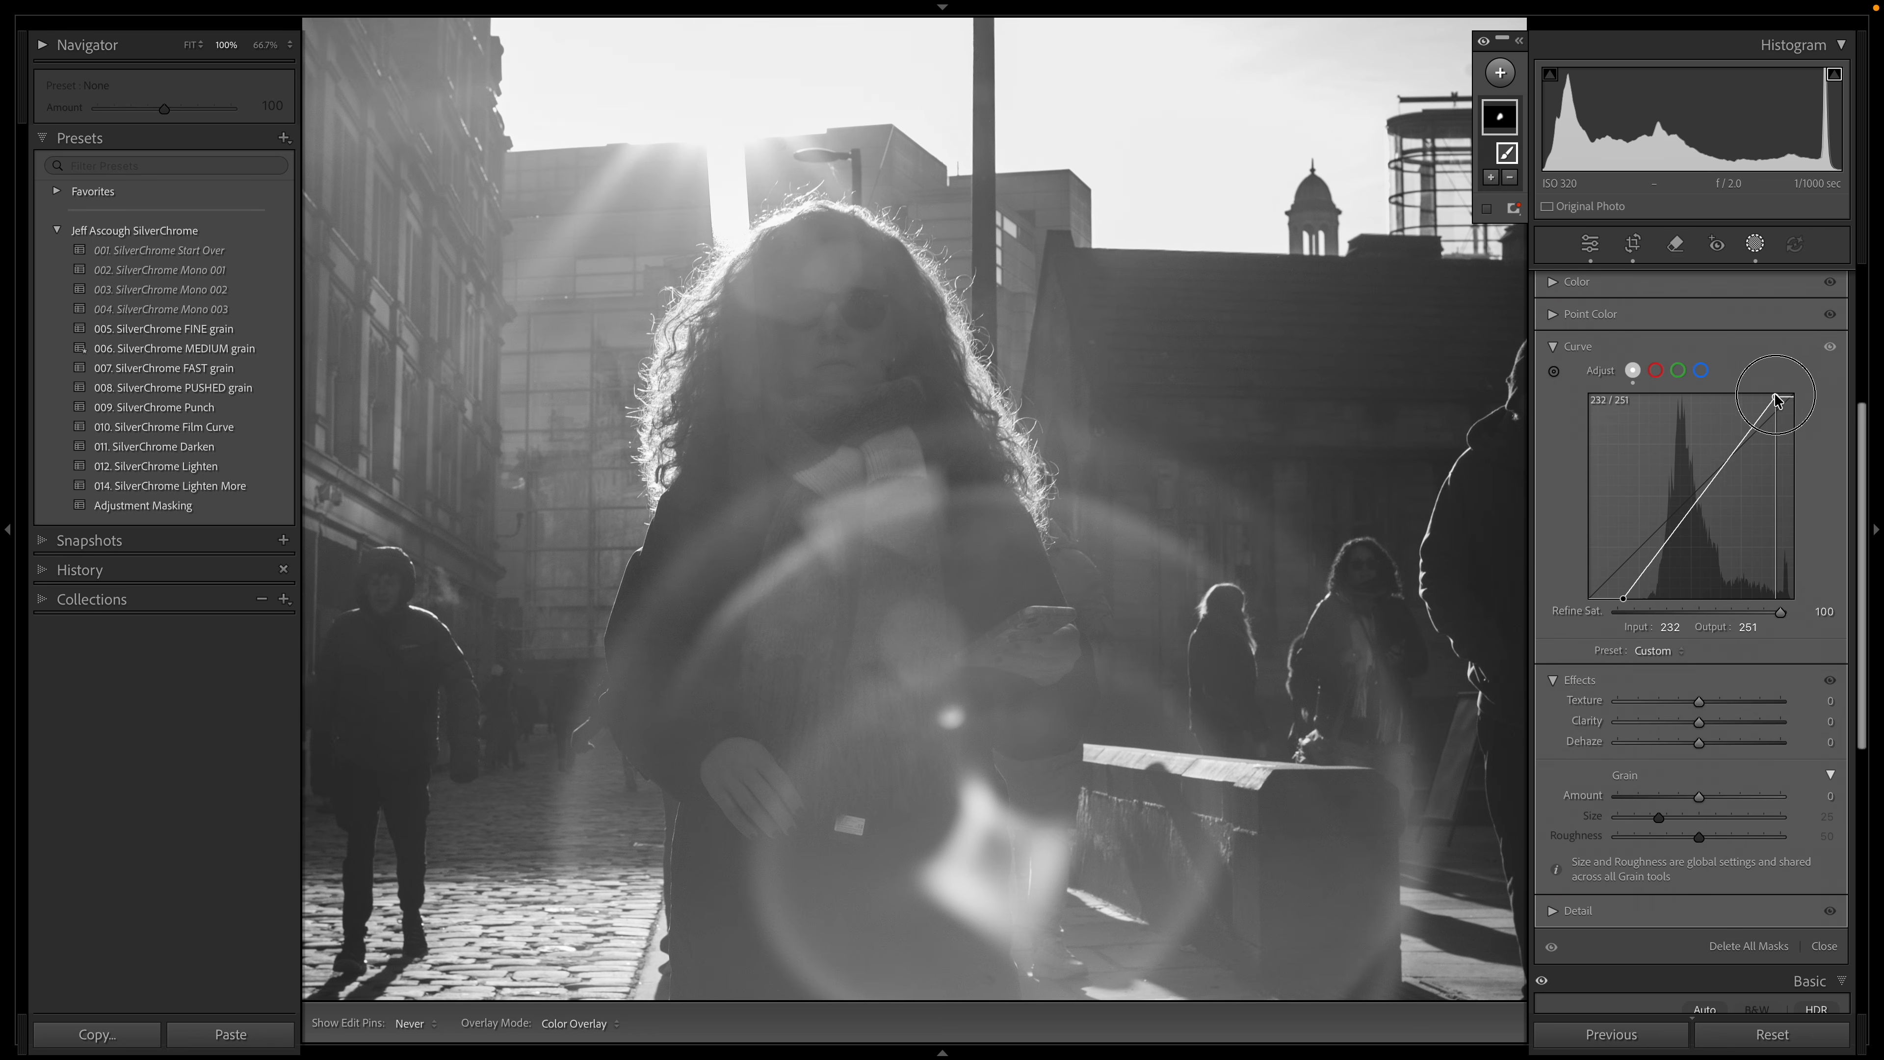
{"action": "left_click_drag", "start_coordinate": [1661, 550], "coordinate": [1666, 555]}
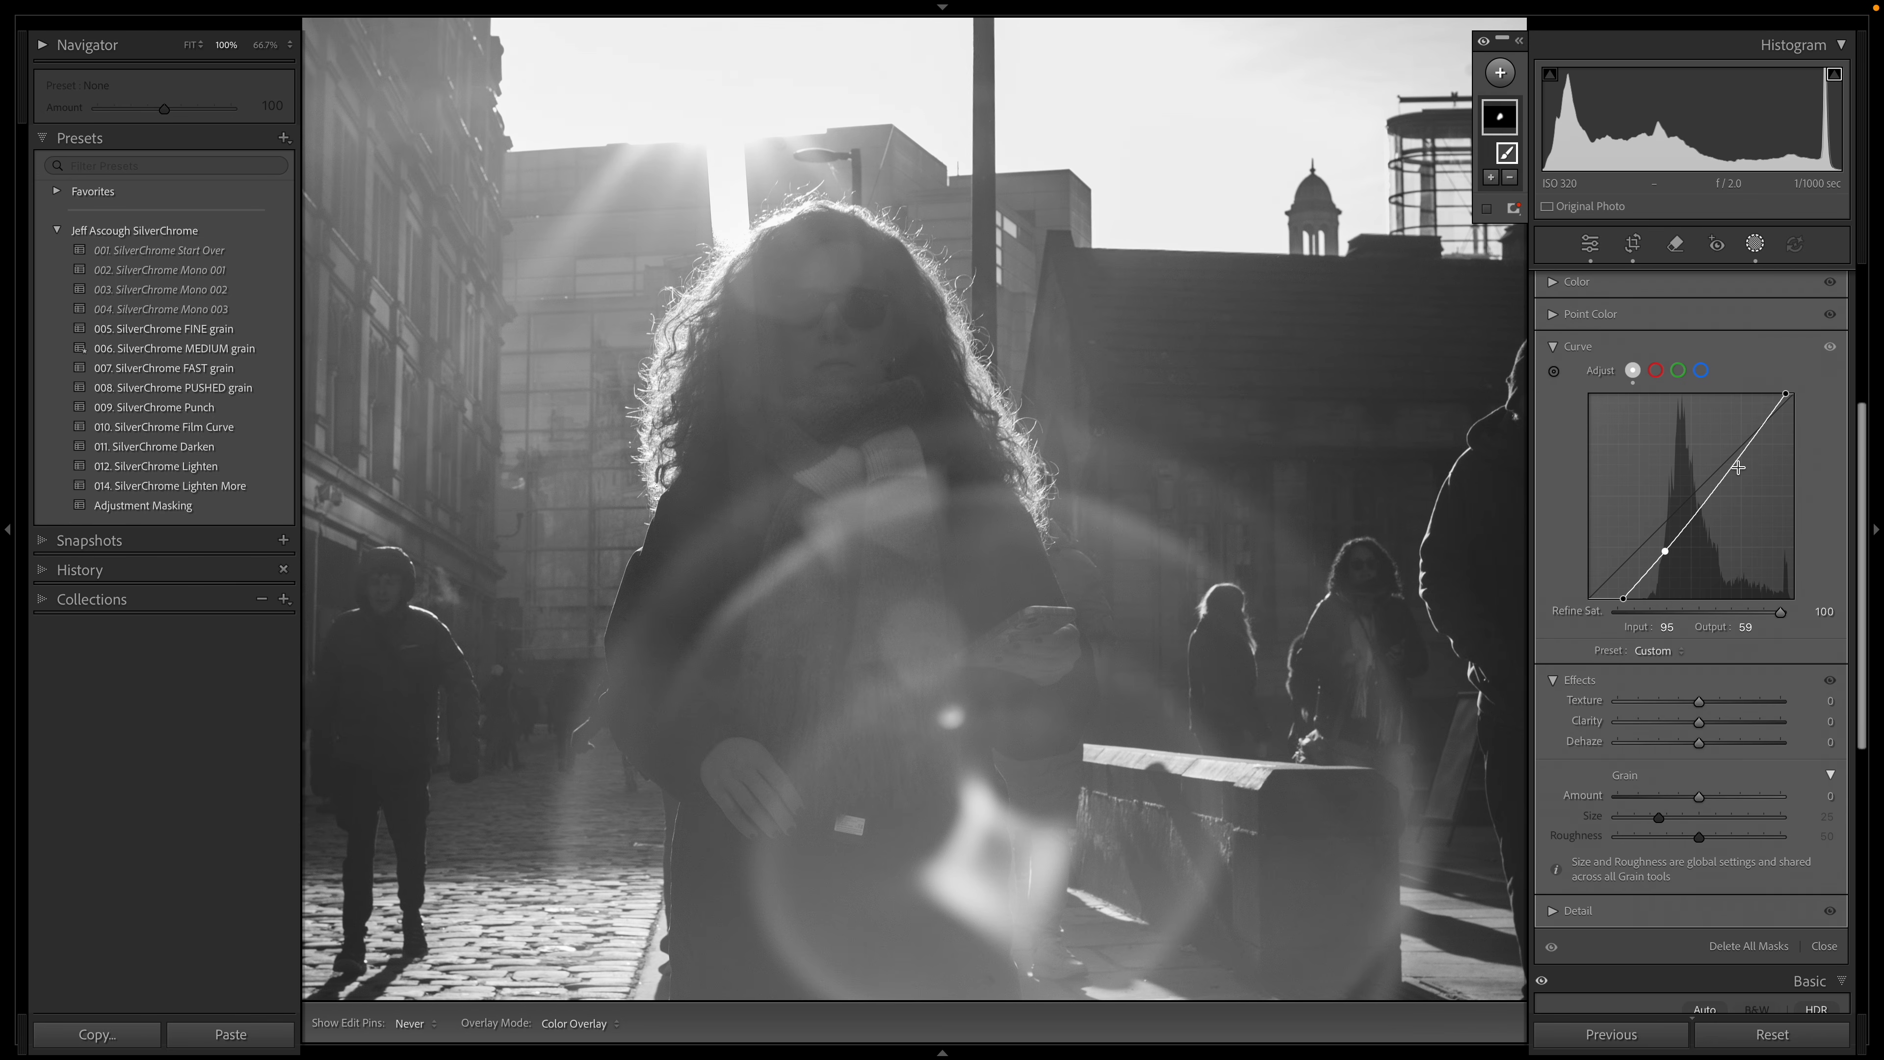
{"action": "left_click_drag", "start_coordinate": [1725, 472], "coordinate": [1729, 455]}
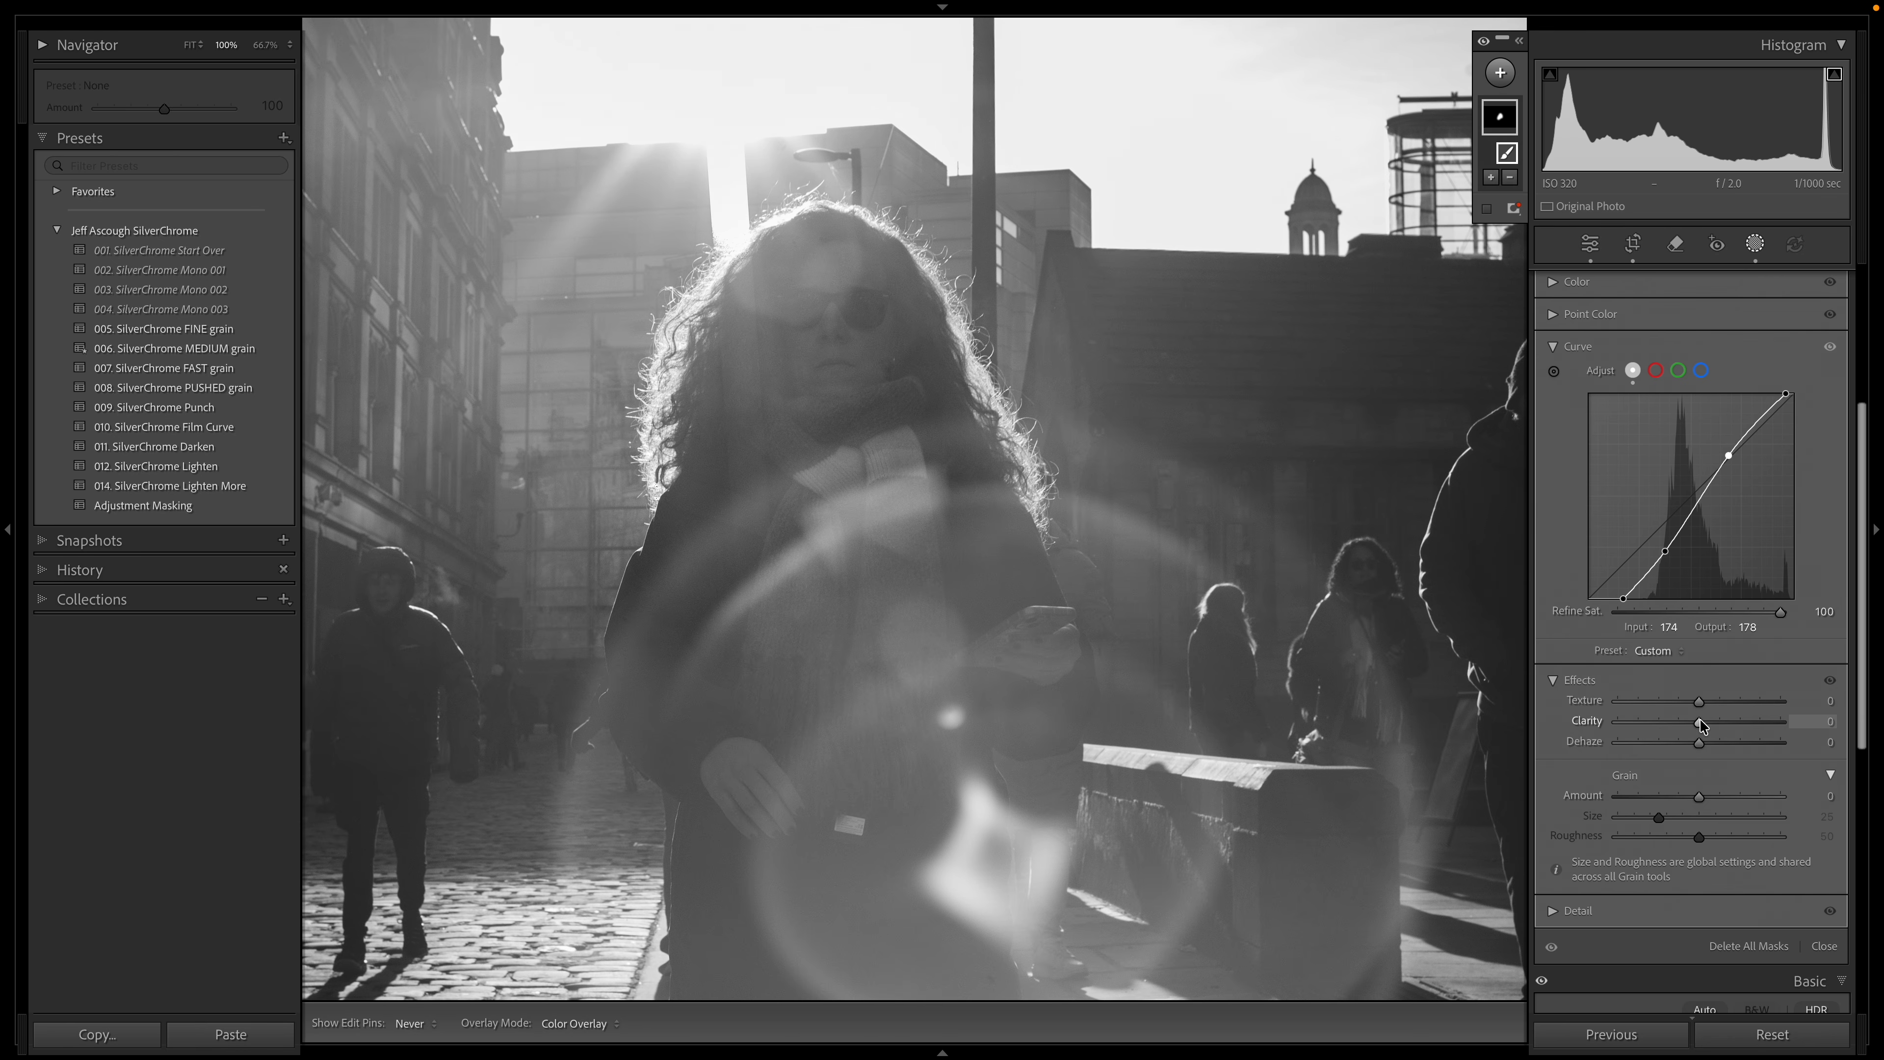
Step: Set the mask's Clarity to 68 and extend the brushed area down the woman's coat with brush size 29
{"action": "left_click_drag", "start_coordinate": [1706, 724], "coordinate": [1760, 737]}
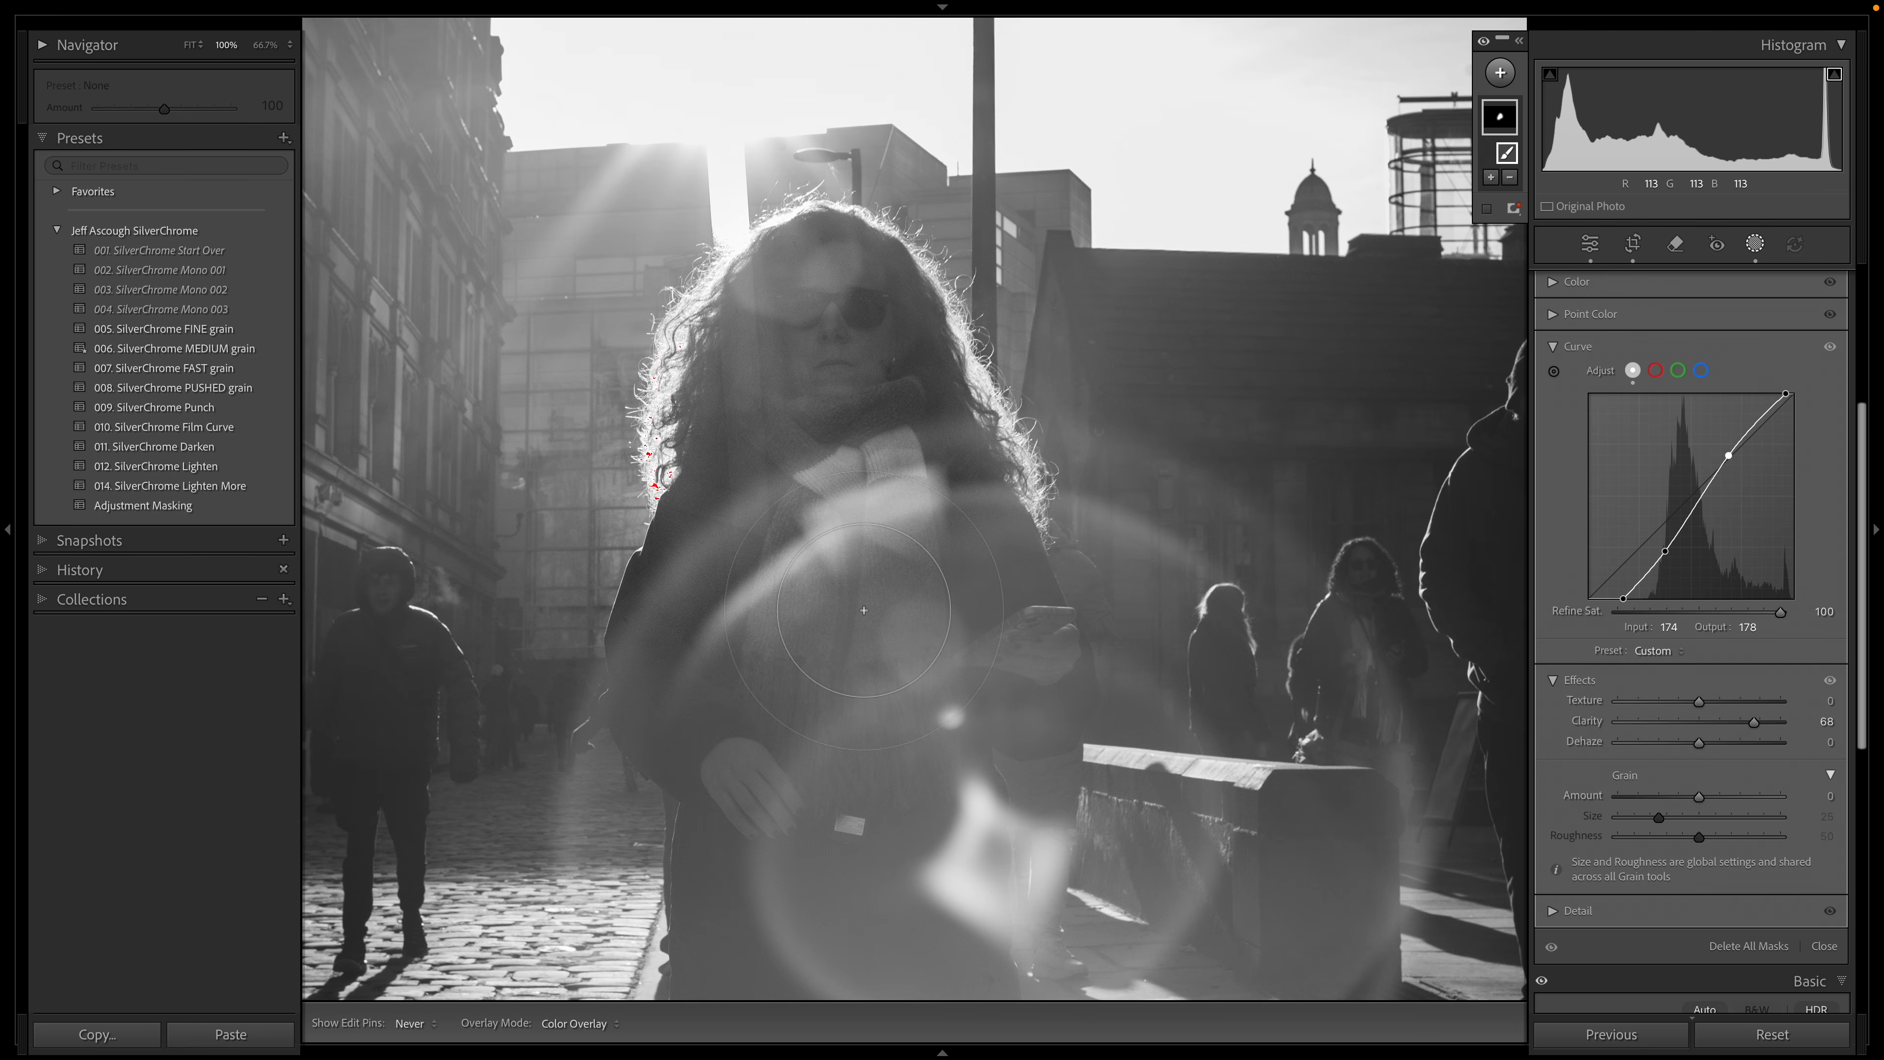
{"action": "mouse_move", "coordinate": [835, 564]}
{"action": "left_mouse_down"}
{"action": "mouse_move", "coordinate": [810, 672]}
{"action": "mouse_move", "coordinate": [814, 877]}
{"action": "mouse_move", "coordinate": [909, 883]}
{"action": "mouse_move", "coordinate": [950, 853]}
{"action": "mouse_move", "coordinate": [957, 780]}
{"action": "mouse_move", "coordinate": [911, 537]}
{"action": "mouse_move", "coordinate": [807, 558]}
{"action": "mouse_move", "coordinate": [809, 692]}
{"action": "mouse_move", "coordinate": [881, 839]}
{"action": "left_mouse_up"}
{"action": "left_click_drag", "start_coordinate": [859, 709], "coordinate": [858, 611]}
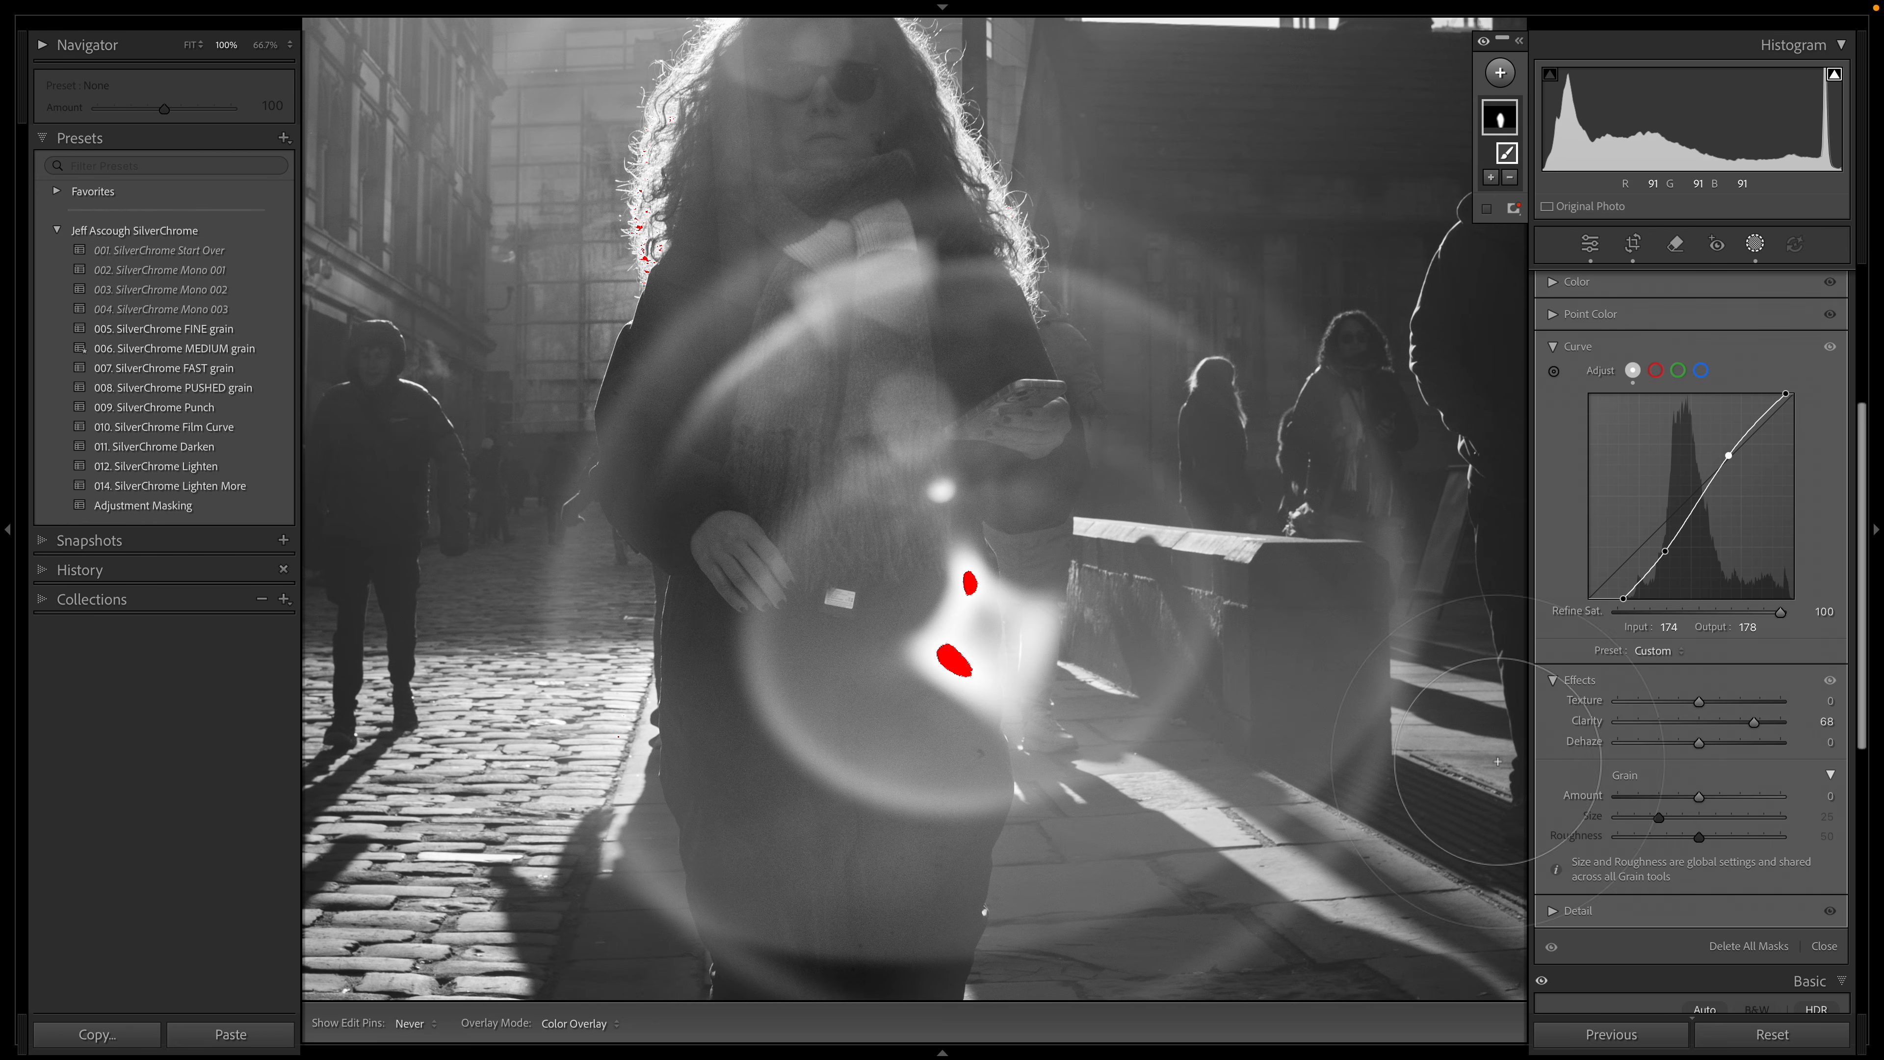
Step: Lower the woman mask's Highlights to −55 to recover the clipped lens flare
{"action": "scroll", "coordinate": [1692, 734], "scroll_direction": "up", "scroll_amount": 3}
{"action": "scroll", "coordinate": [1692, 734], "scroll_direction": "up", "scroll_amount": 3}
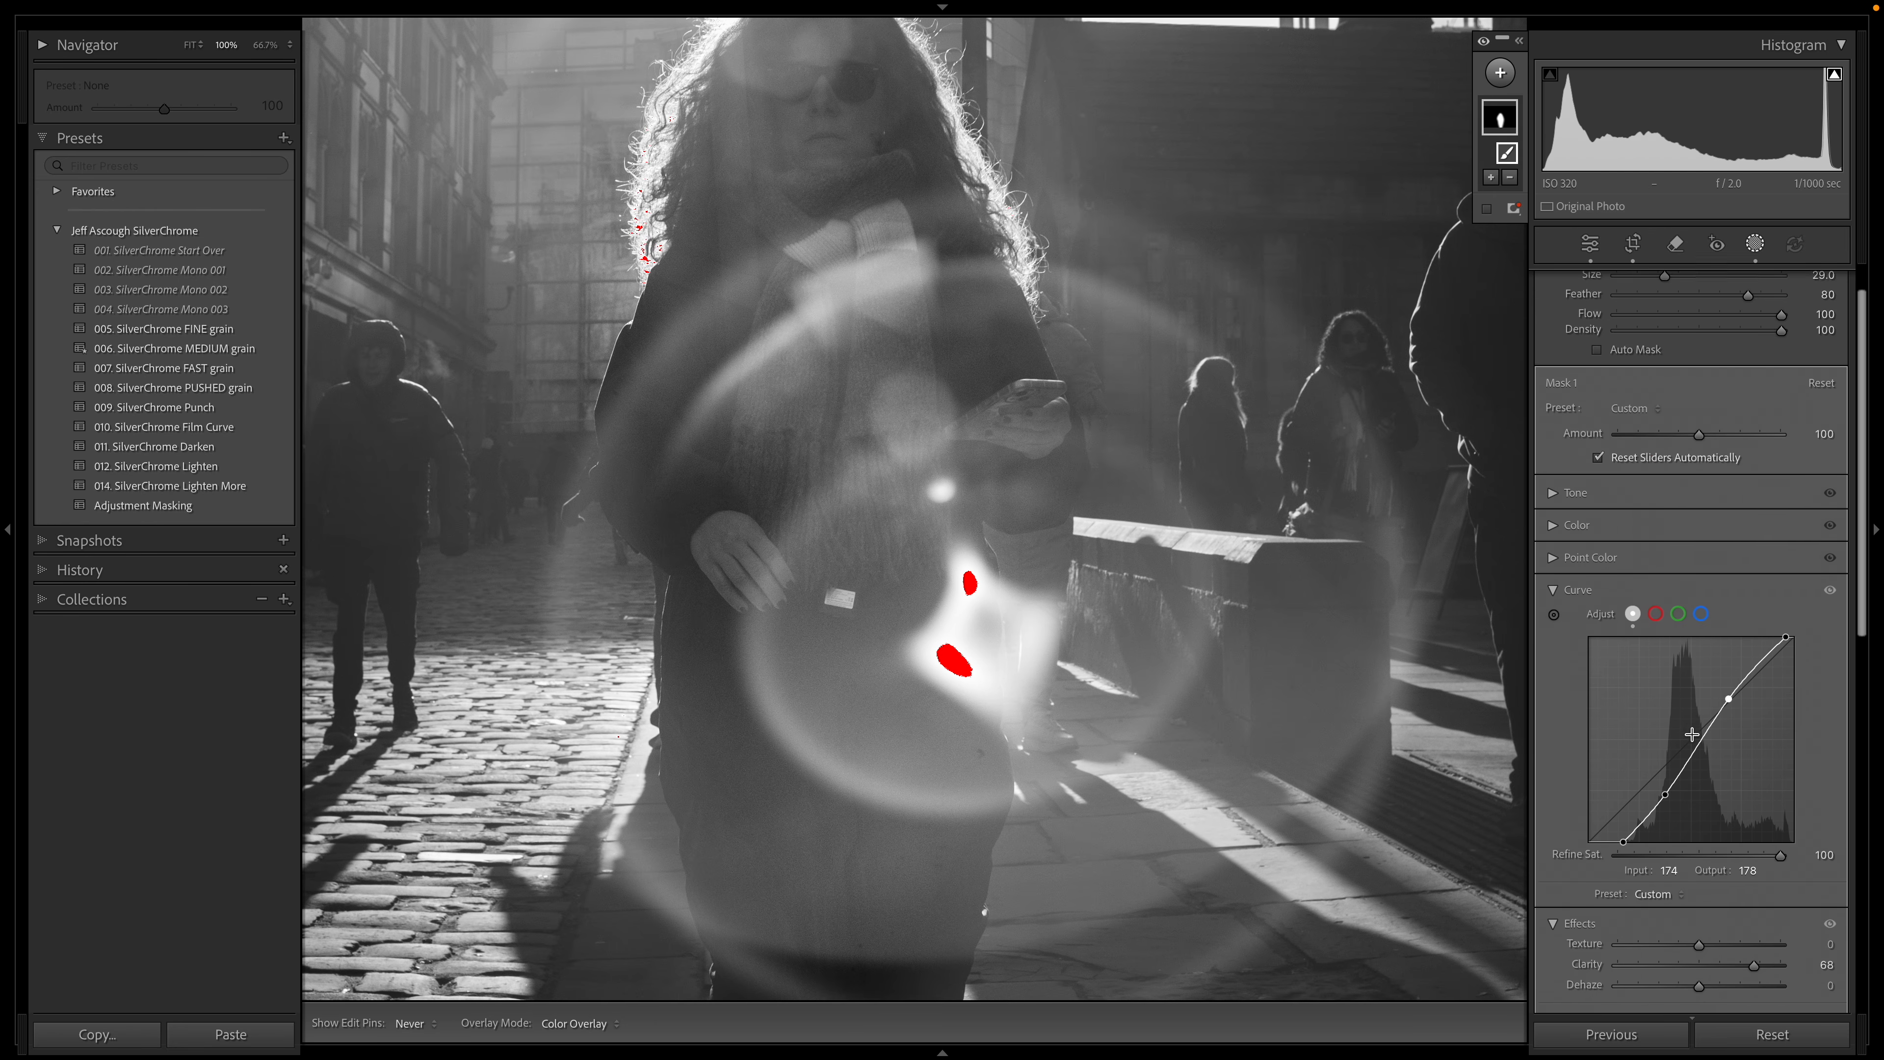
{"action": "left_click", "coordinate": [1555, 541]}
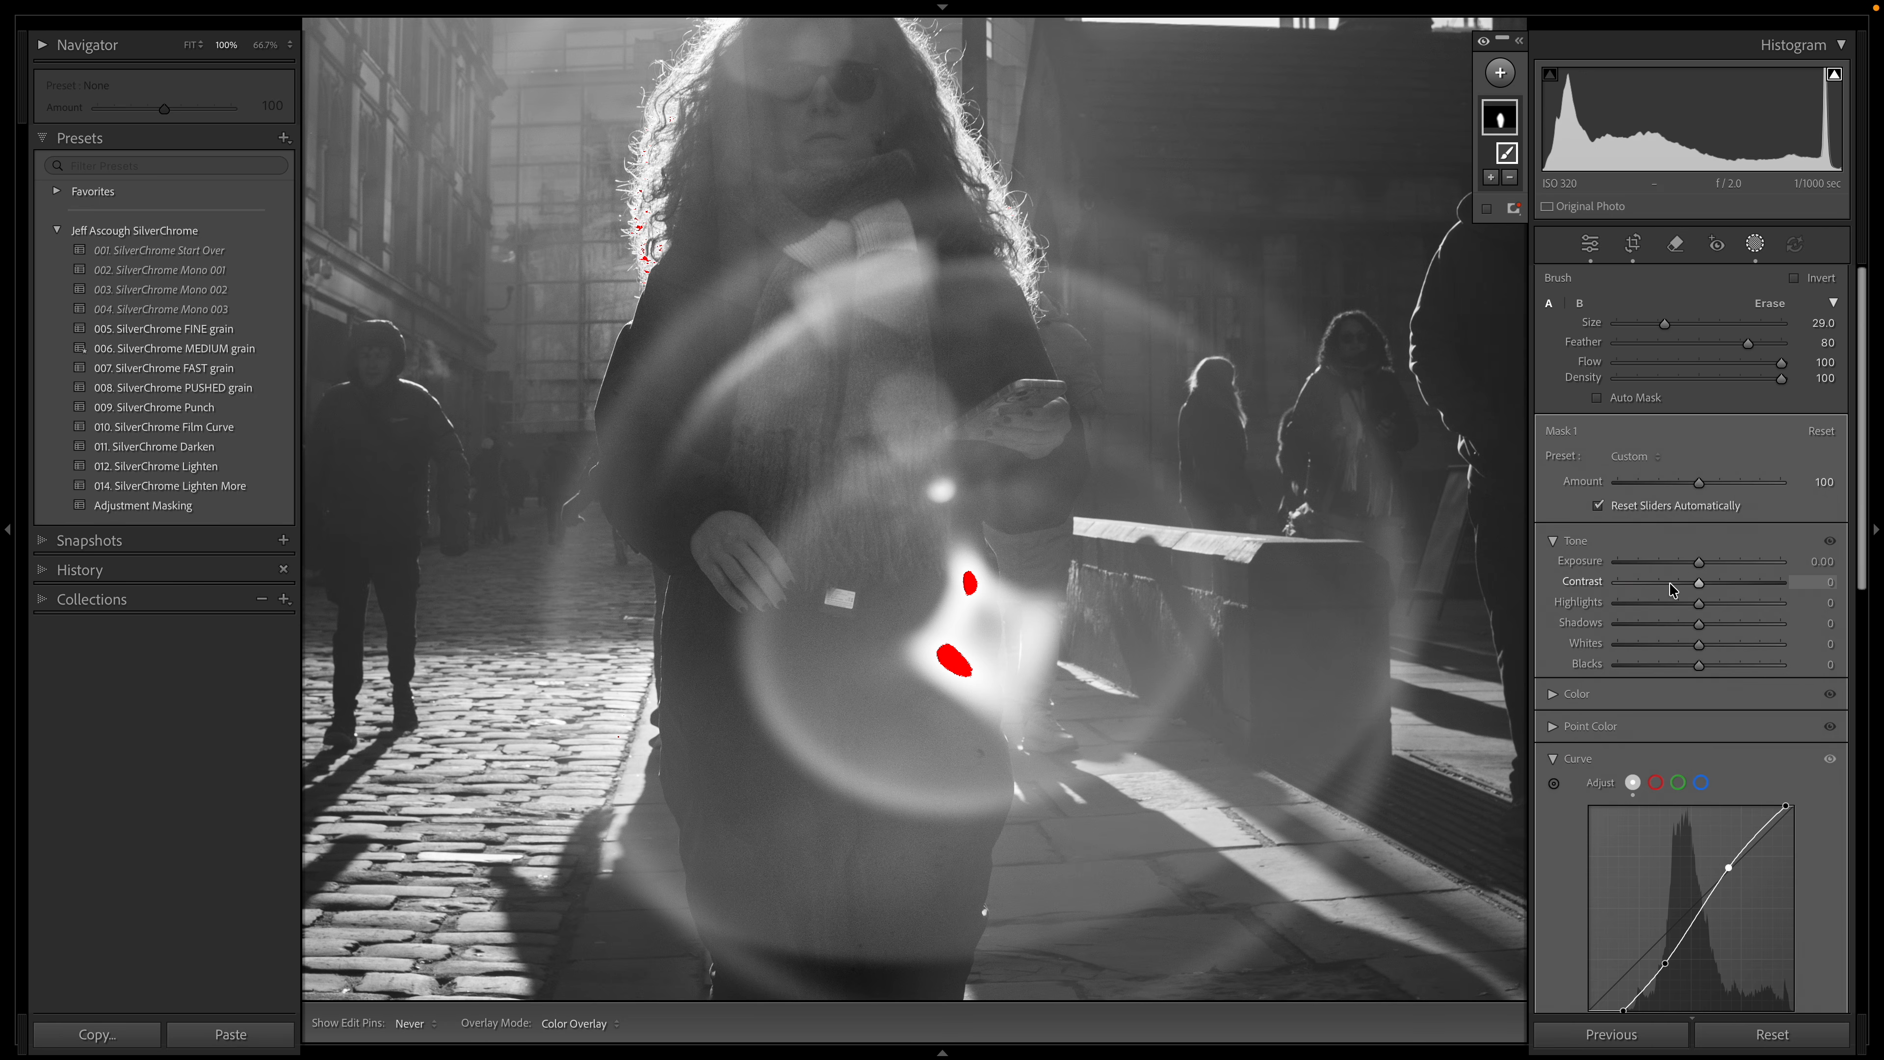
{"action": "left_click_drag", "start_coordinate": [1703, 610], "coordinate": [1654, 610]}
{"action": "left_click_drag", "start_coordinate": [925, 530], "coordinate": [917, 791]}
{"action": "left_click_drag", "start_coordinate": [918, 660], "coordinate": [1034, 598]}
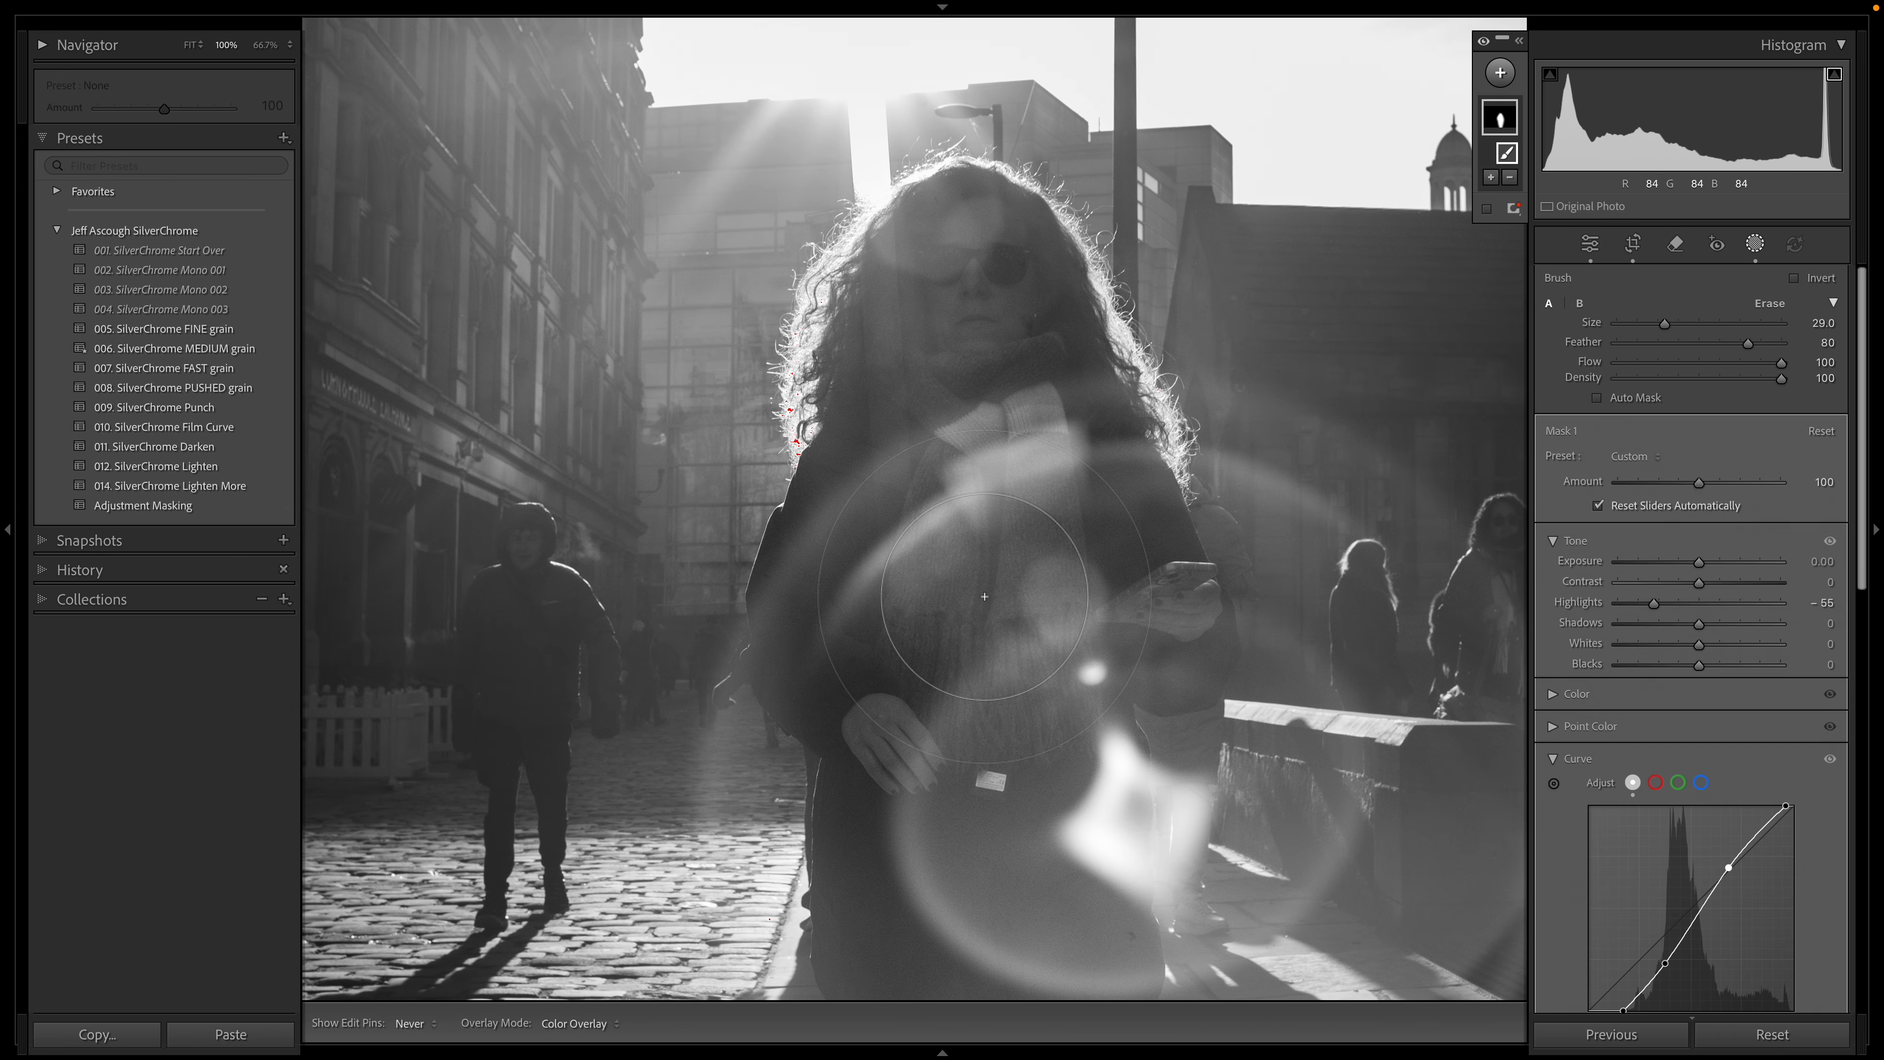
Step: Paint a new brush mask across the sky and the tops of the buildings with brush size 42
{"action": "key", "text": "super+minus"}
{"action": "key", "text": "super+minus"}
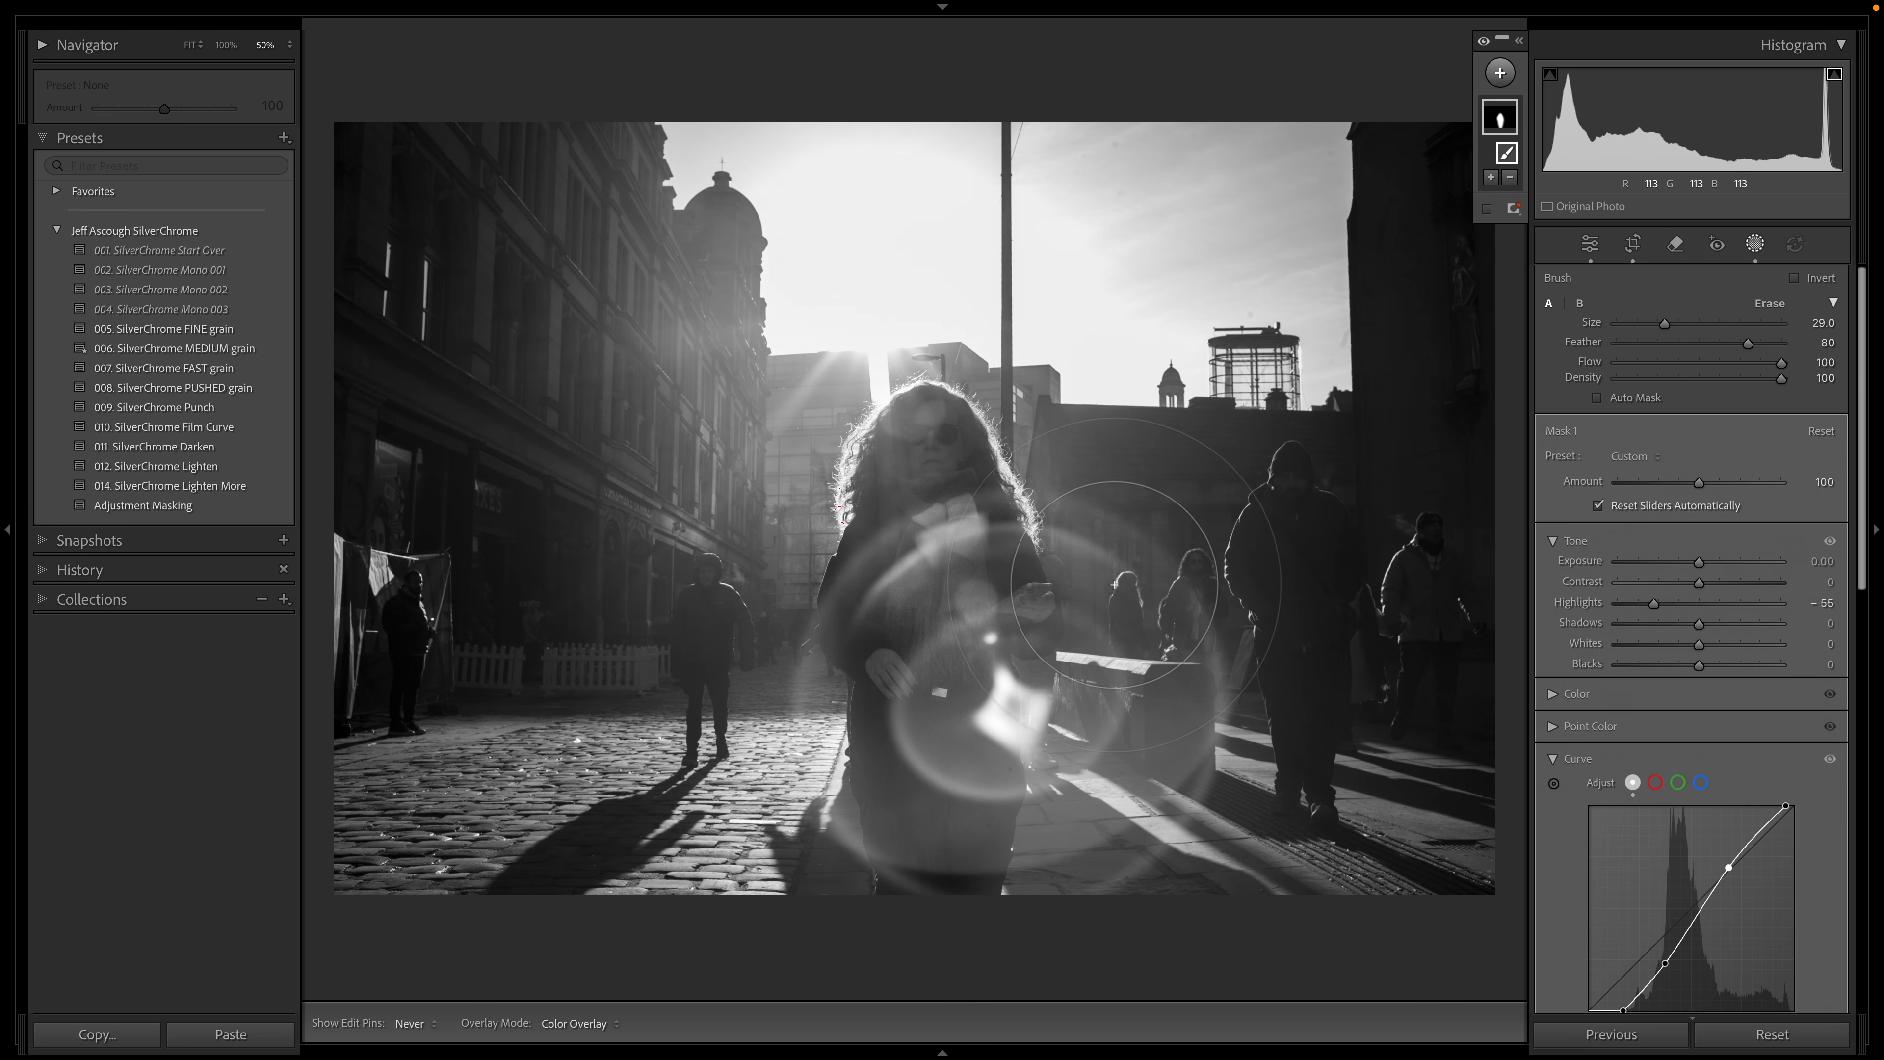
{"action": "key", "text": "k"}
{"action": "scroll", "coordinate": [1209, 455], "scroll_direction": "up", "scroll_amount": 5}
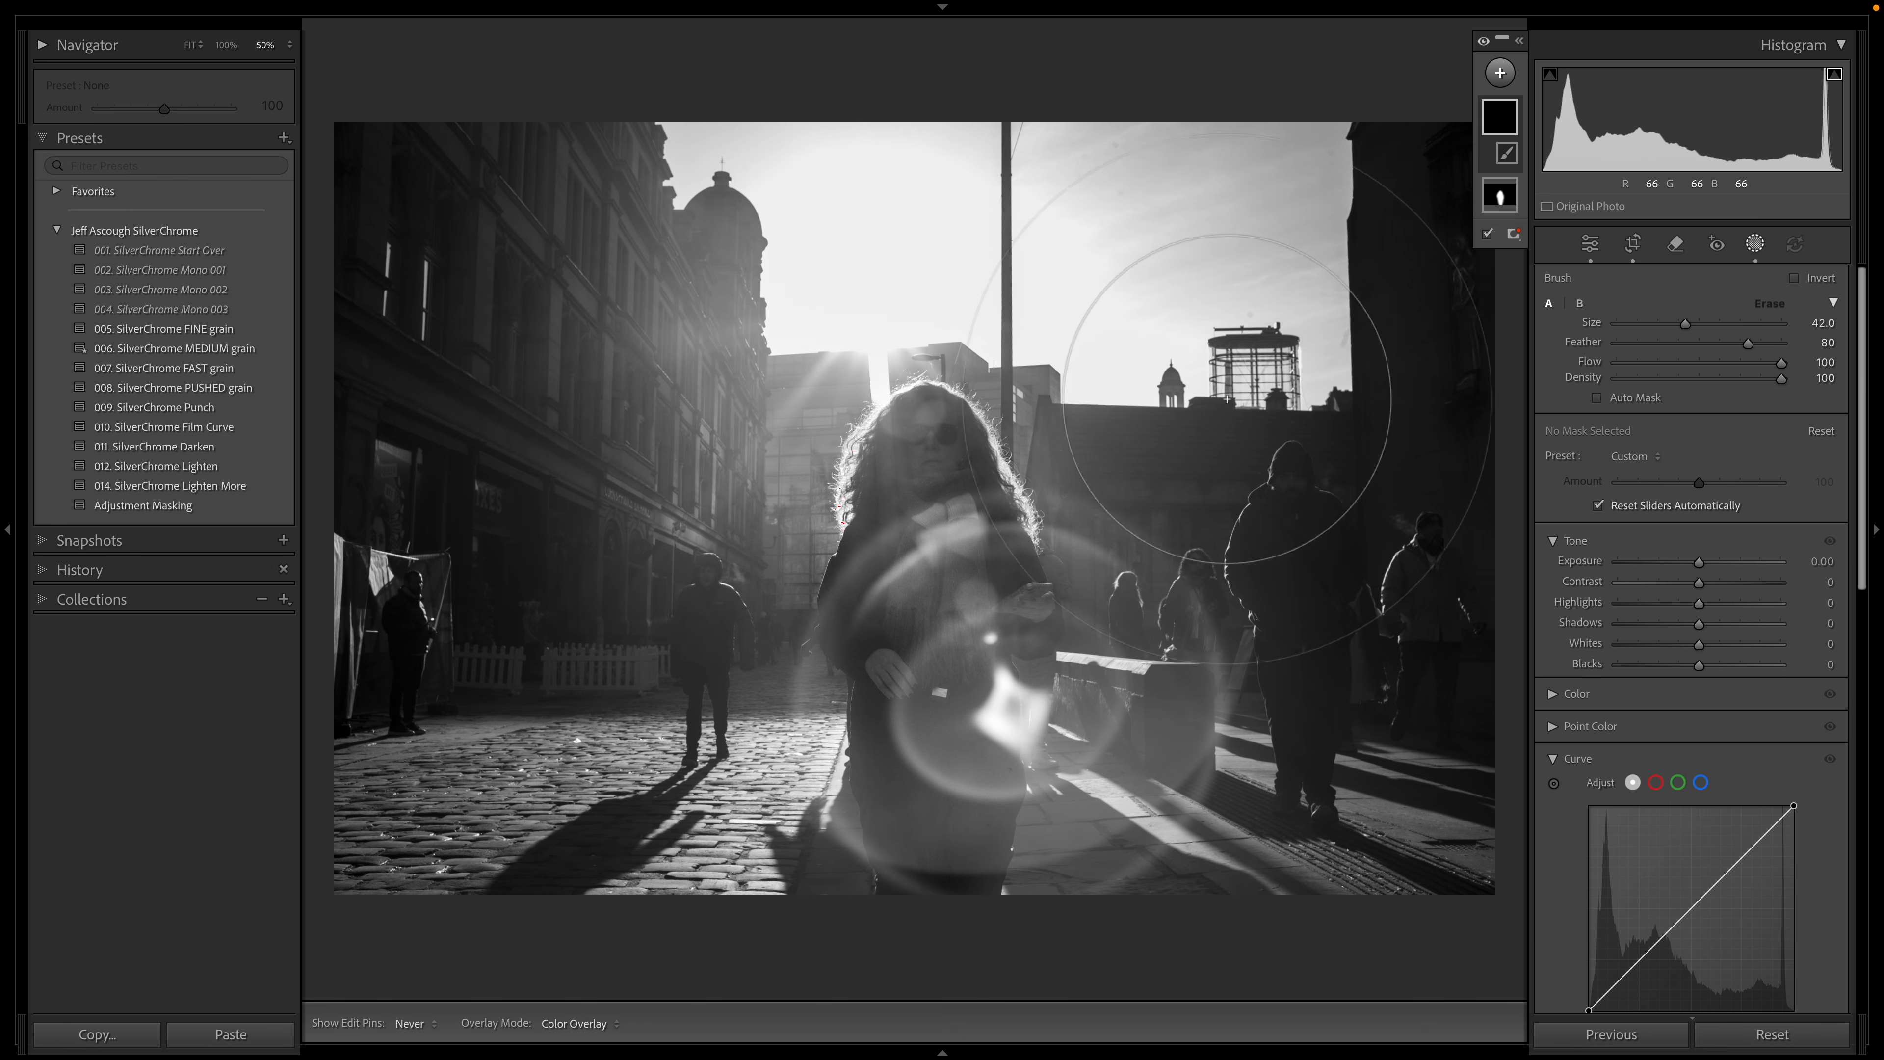
{"action": "mouse_move", "coordinate": [1270, 223]}
{"action": "left_mouse_down"}
{"action": "mouse_move", "coordinate": [1002, 134]}
{"action": "mouse_move", "coordinate": [853, 119]}
{"action": "mouse_move", "coordinate": [682, 171]}
{"action": "left_mouse_up"}
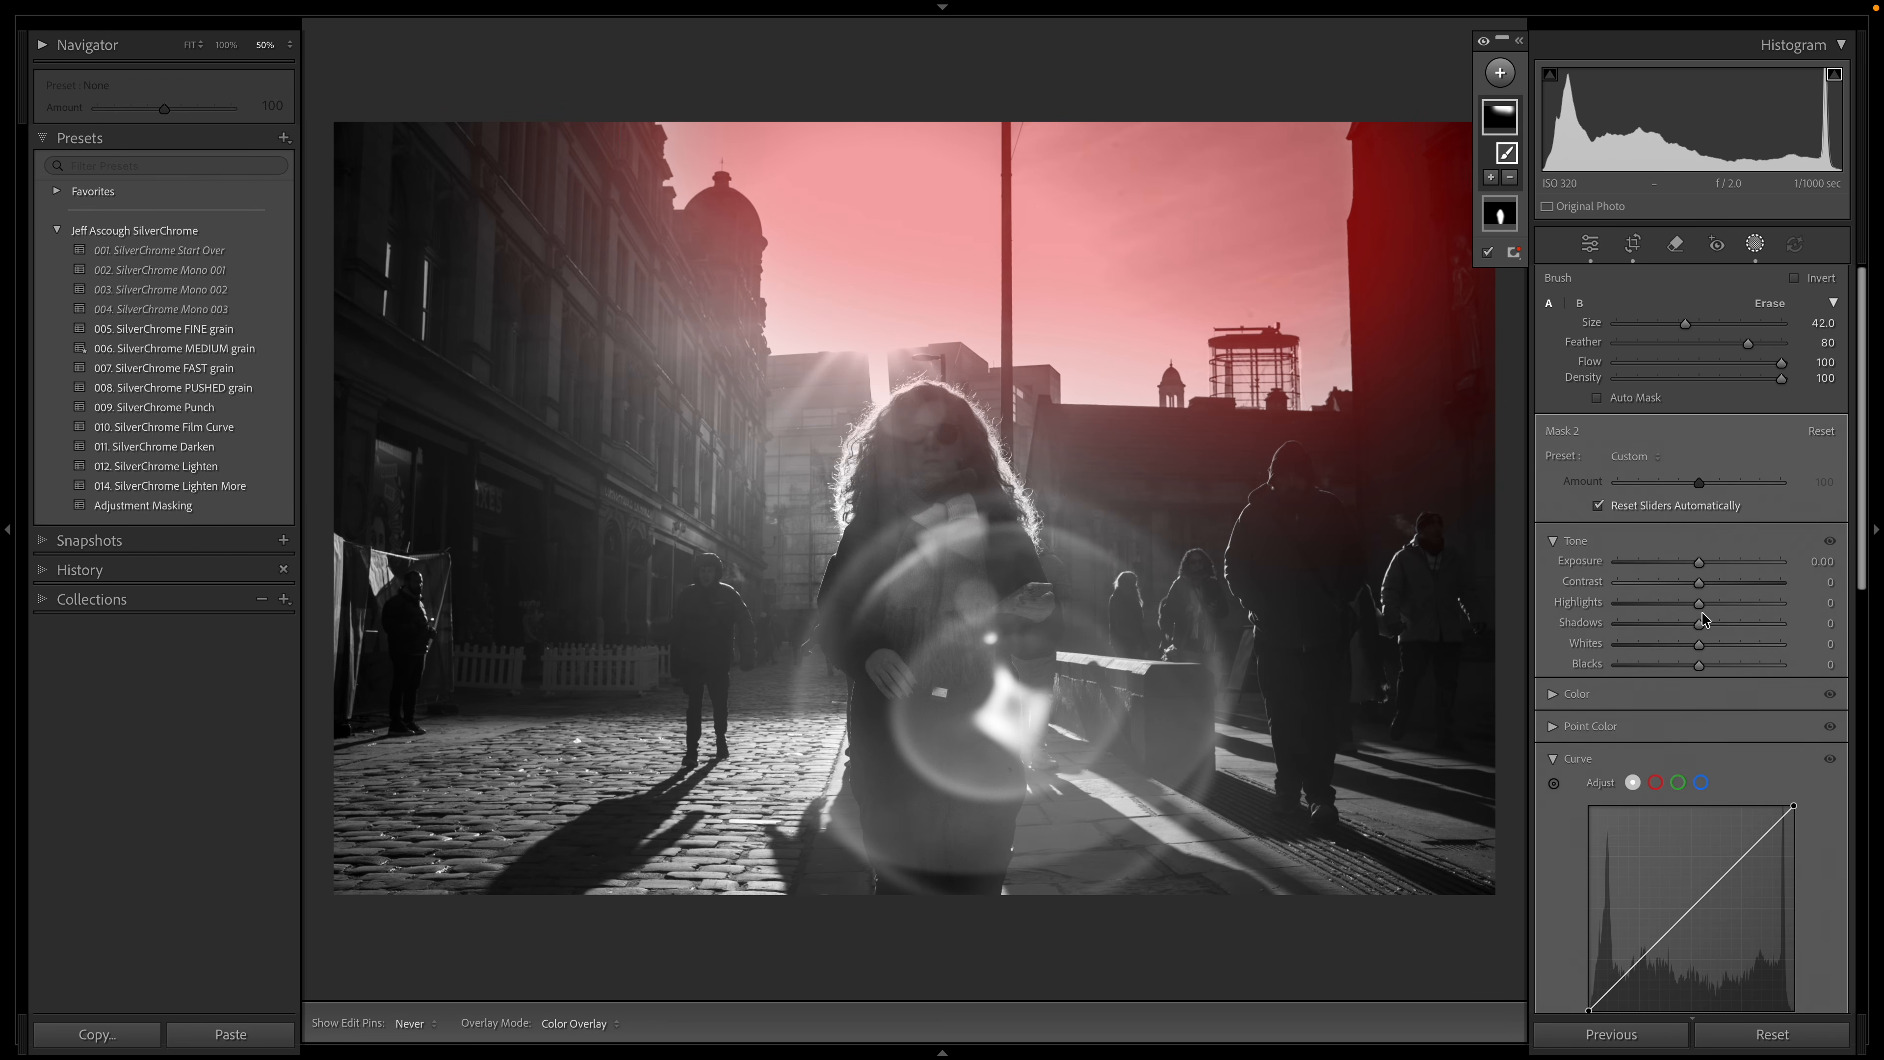
Step: Lower the sky mask's Highlights and pull down the upper part of its curve to darken the sky
{"action": "key", "text": "o"}
{"action": "left_click_drag", "start_coordinate": [1700, 610], "coordinate": [1651, 612]}
{"action": "left_click_drag", "start_coordinate": [1748, 856], "coordinate": [1752, 867]}
Step: Paint a new brush mask over the pedestrians on the street's right side and lift its curve at input 68, output 86
{"action": "key", "text": "k"}
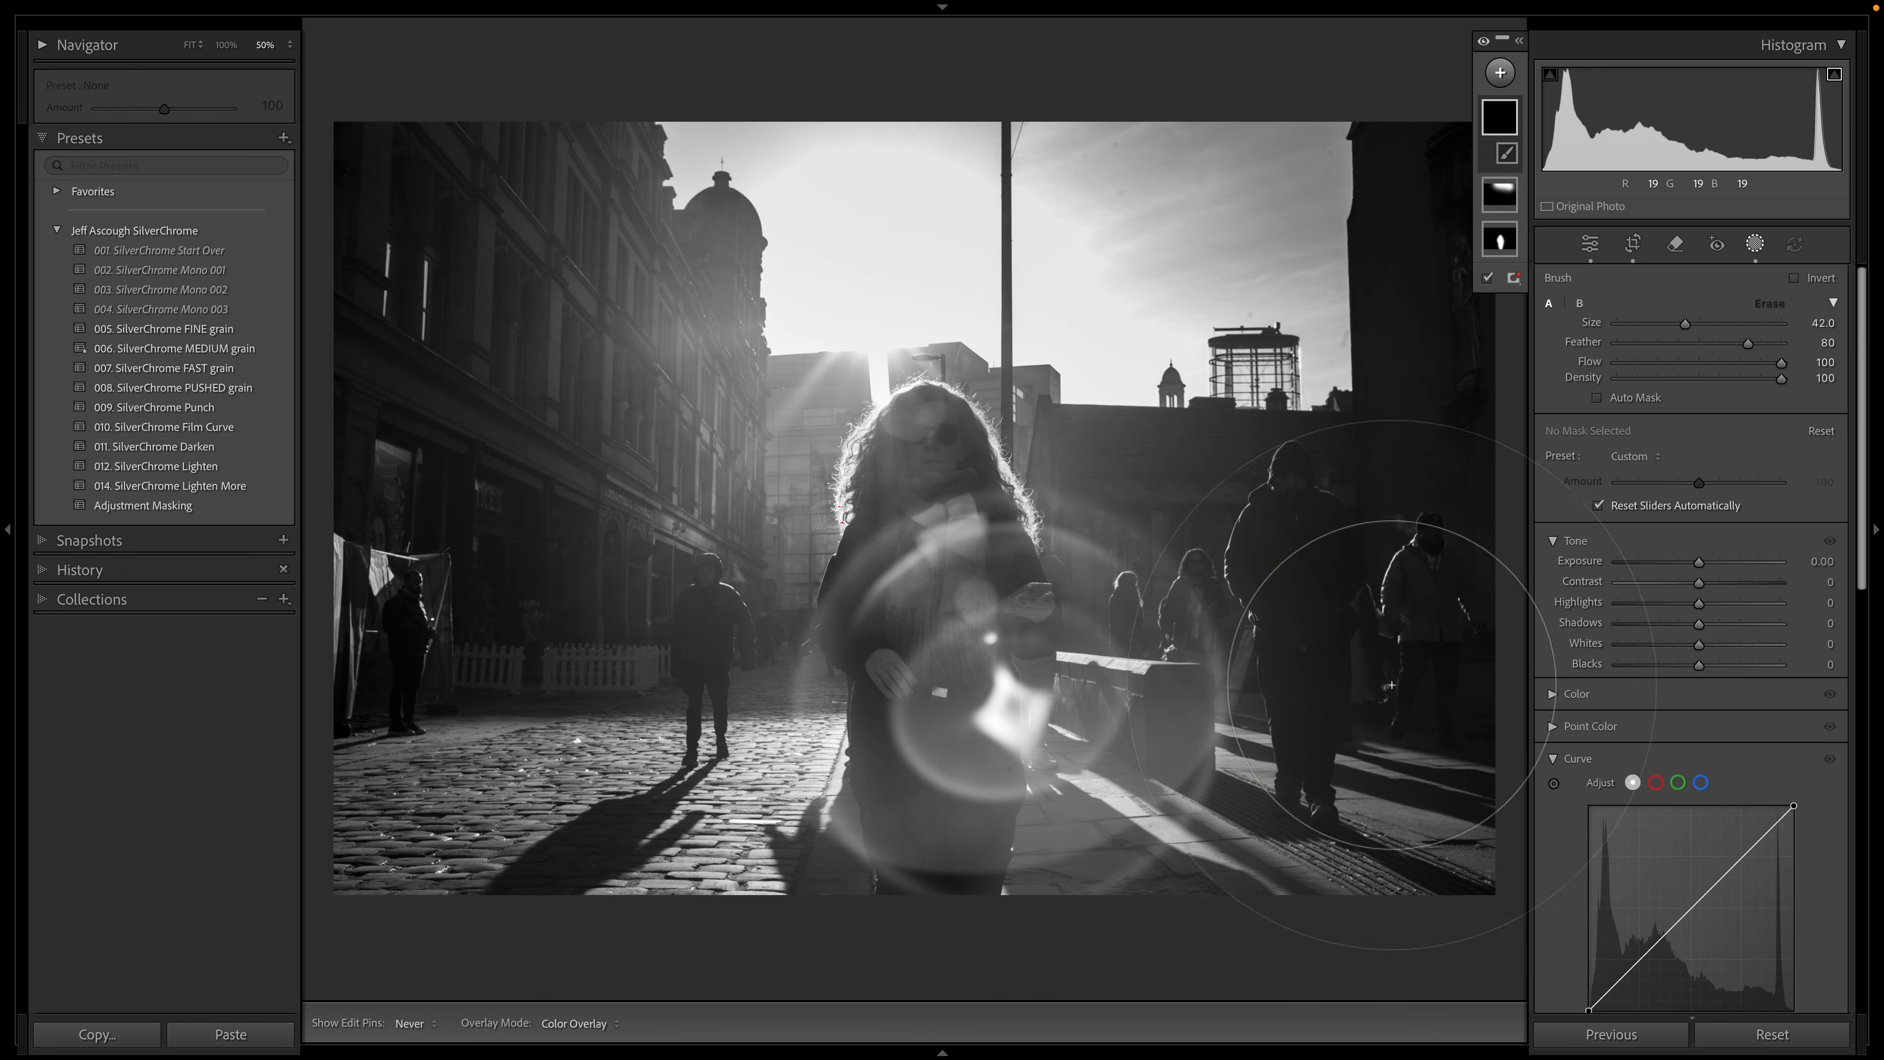
{"action": "mouse_move", "coordinate": [1261, 534]}
{"action": "left_mouse_down"}
{"action": "mouse_move", "coordinate": [1375, 620]}
{"action": "mouse_move", "coordinate": [1364, 750]}
{"action": "left_mouse_up"}
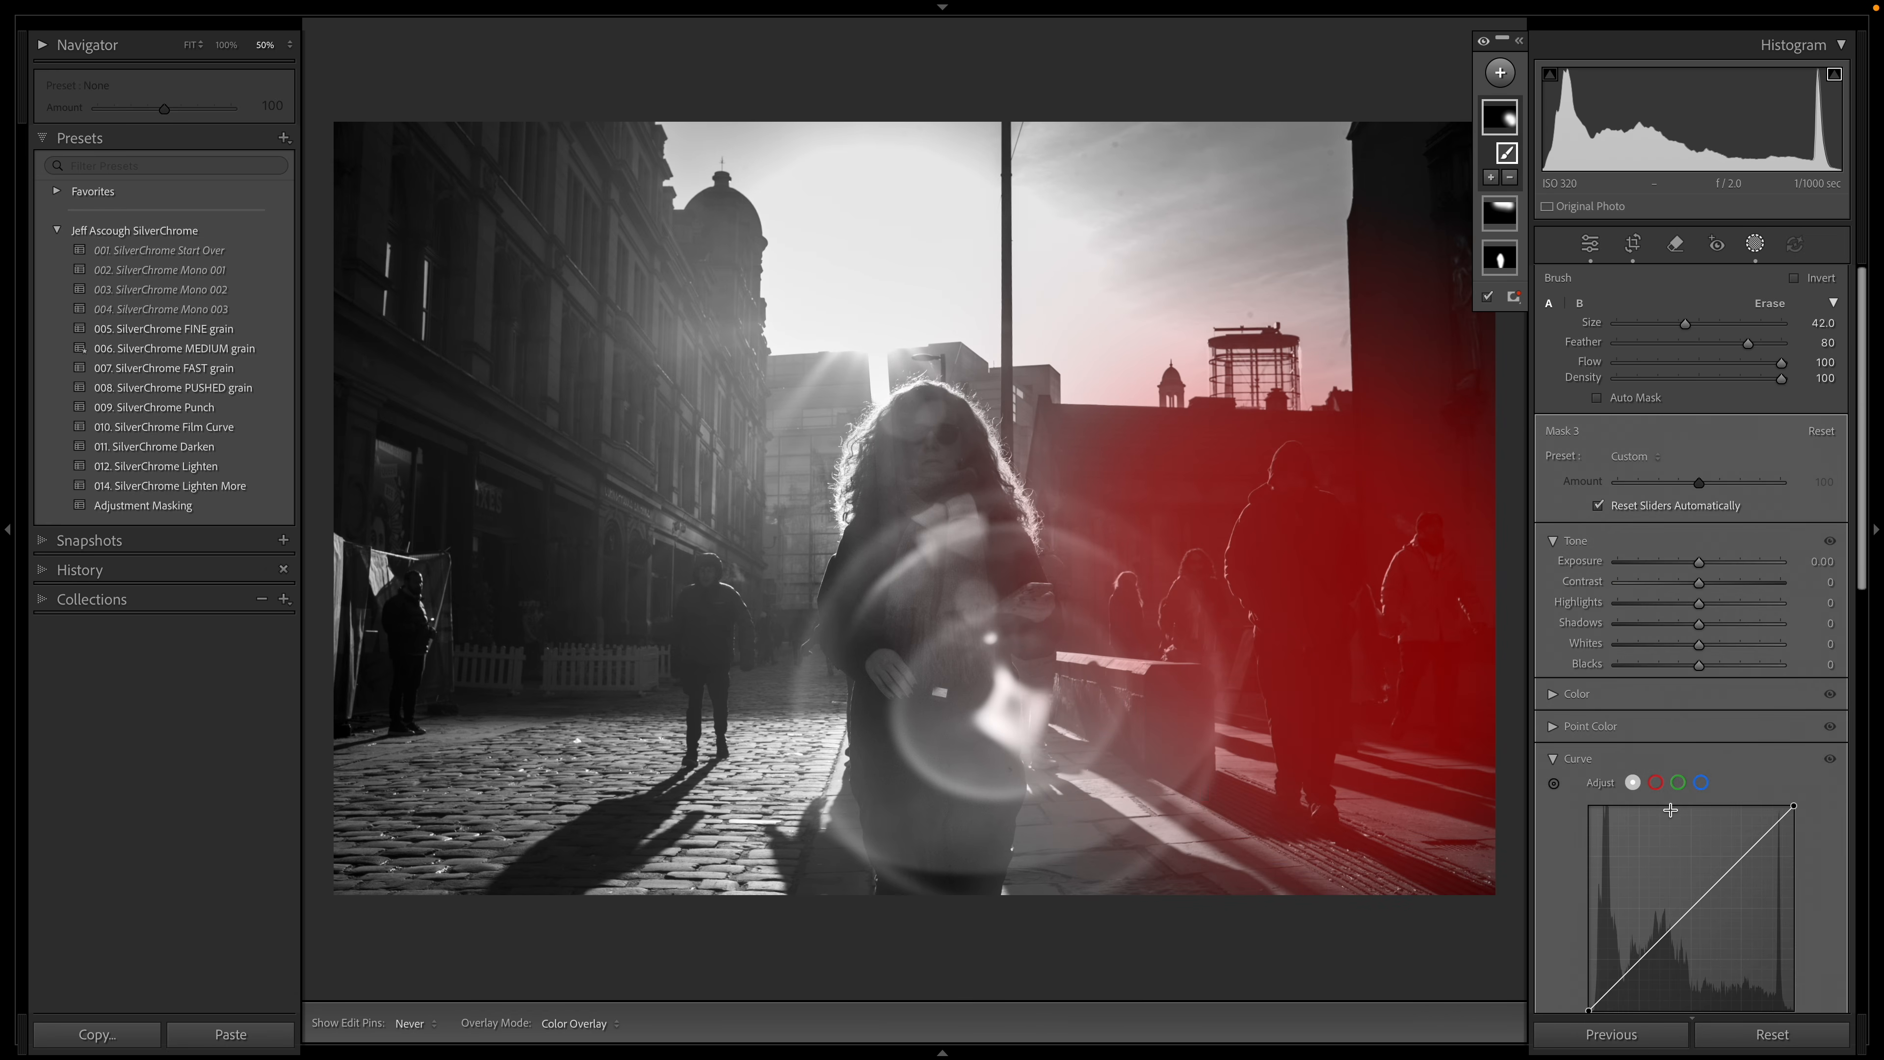
{"action": "scroll", "coordinate": [1670, 809], "scroll_direction": "down", "scroll_amount": 3}
{"action": "left_click_drag", "start_coordinate": [1647, 821], "coordinate": [1643, 808]}
{"action": "scroll", "coordinate": [1644, 805], "scroll_direction": "down", "scroll_amount": 2}
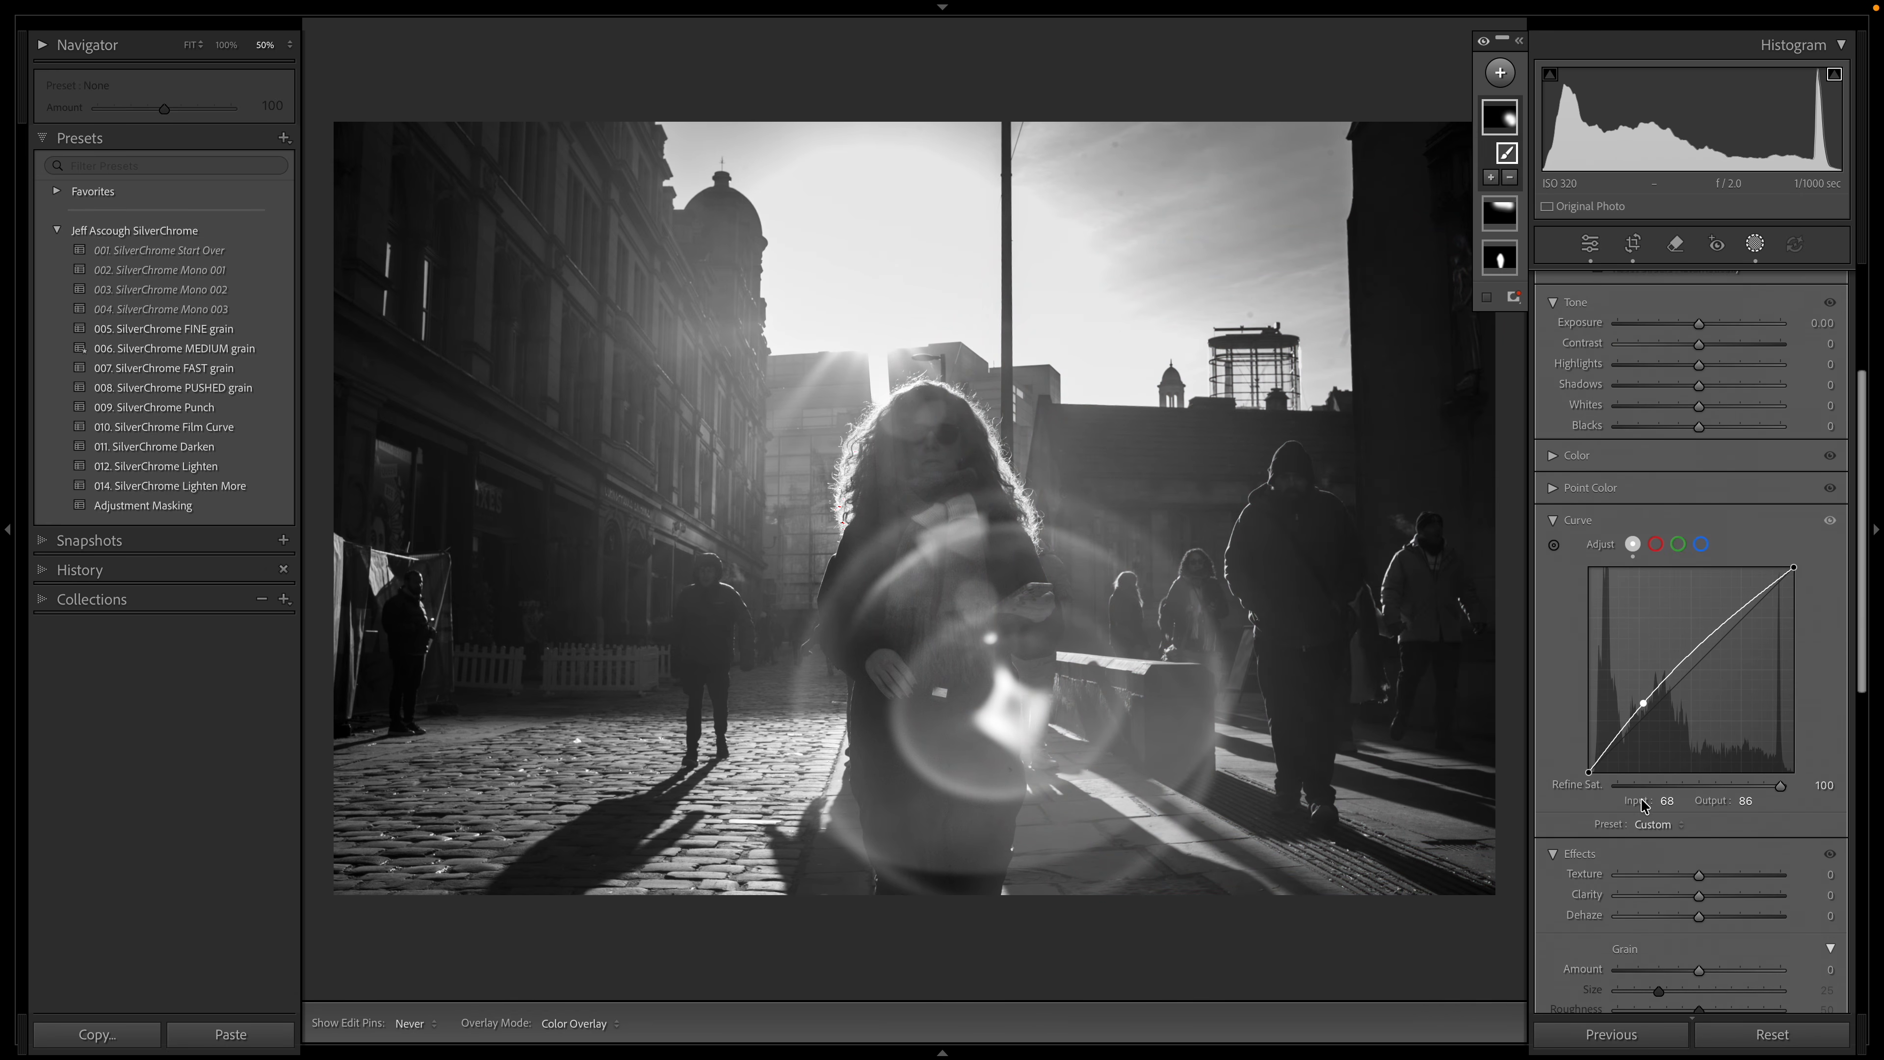
Step: Set the pedestrian mask's Clarity to 7 and Dehaze to 9, and extend the brushed area over the left-hand pedestrians and building
{"action": "left_click_drag", "start_coordinate": [1700, 901], "coordinate": [1706, 882]}
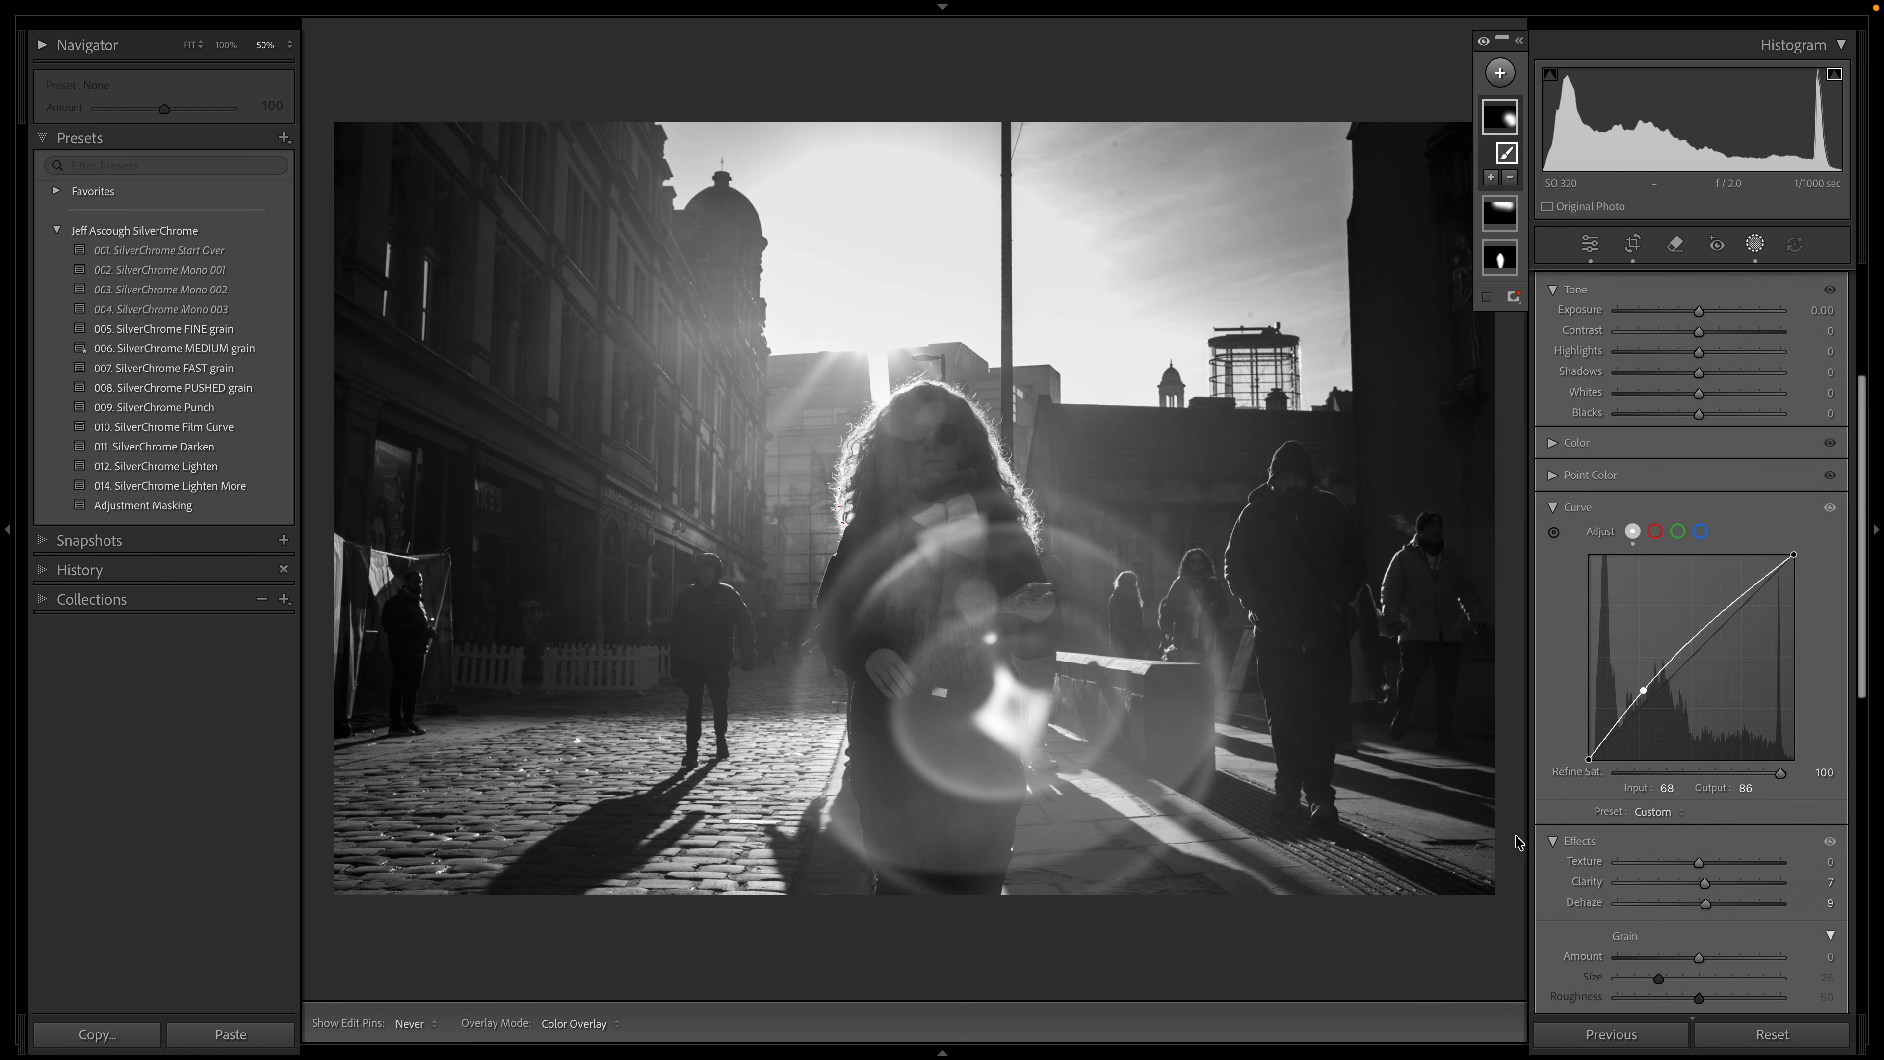
{"action": "left_click_drag", "start_coordinate": [698, 627], "coordinate": [456, 615]}
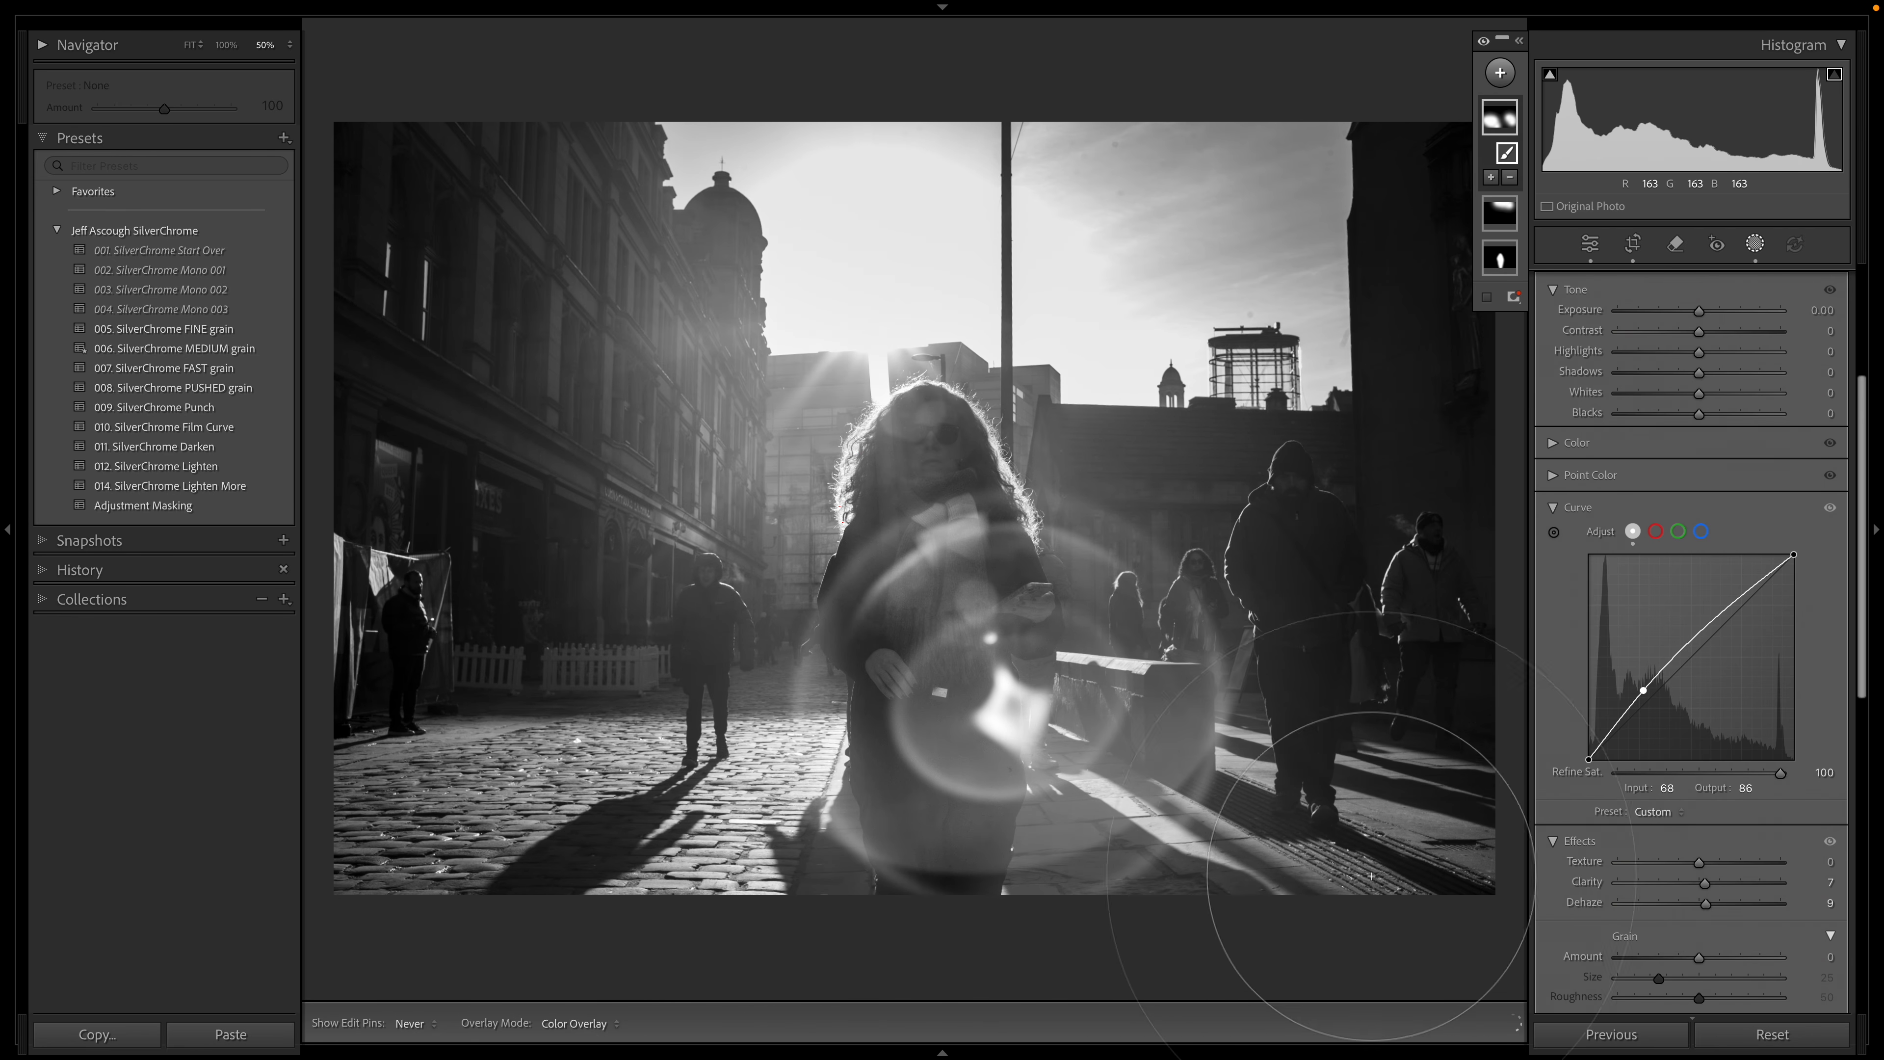
{"action": "mouse_move", "coordinate": [468, 237]}
{"action": "left_mouse_down"}
{"action": "mouse_move", "coordinate": [352, 148]}
{"action": "mouse_move", "coordinate": [463, 210]}
{"action": "mouse_move", "coordinate": [547, 144]}
{"action": "mouse_move", "coordinate": [417, 112]}
{"action": "left_mouse_up"}
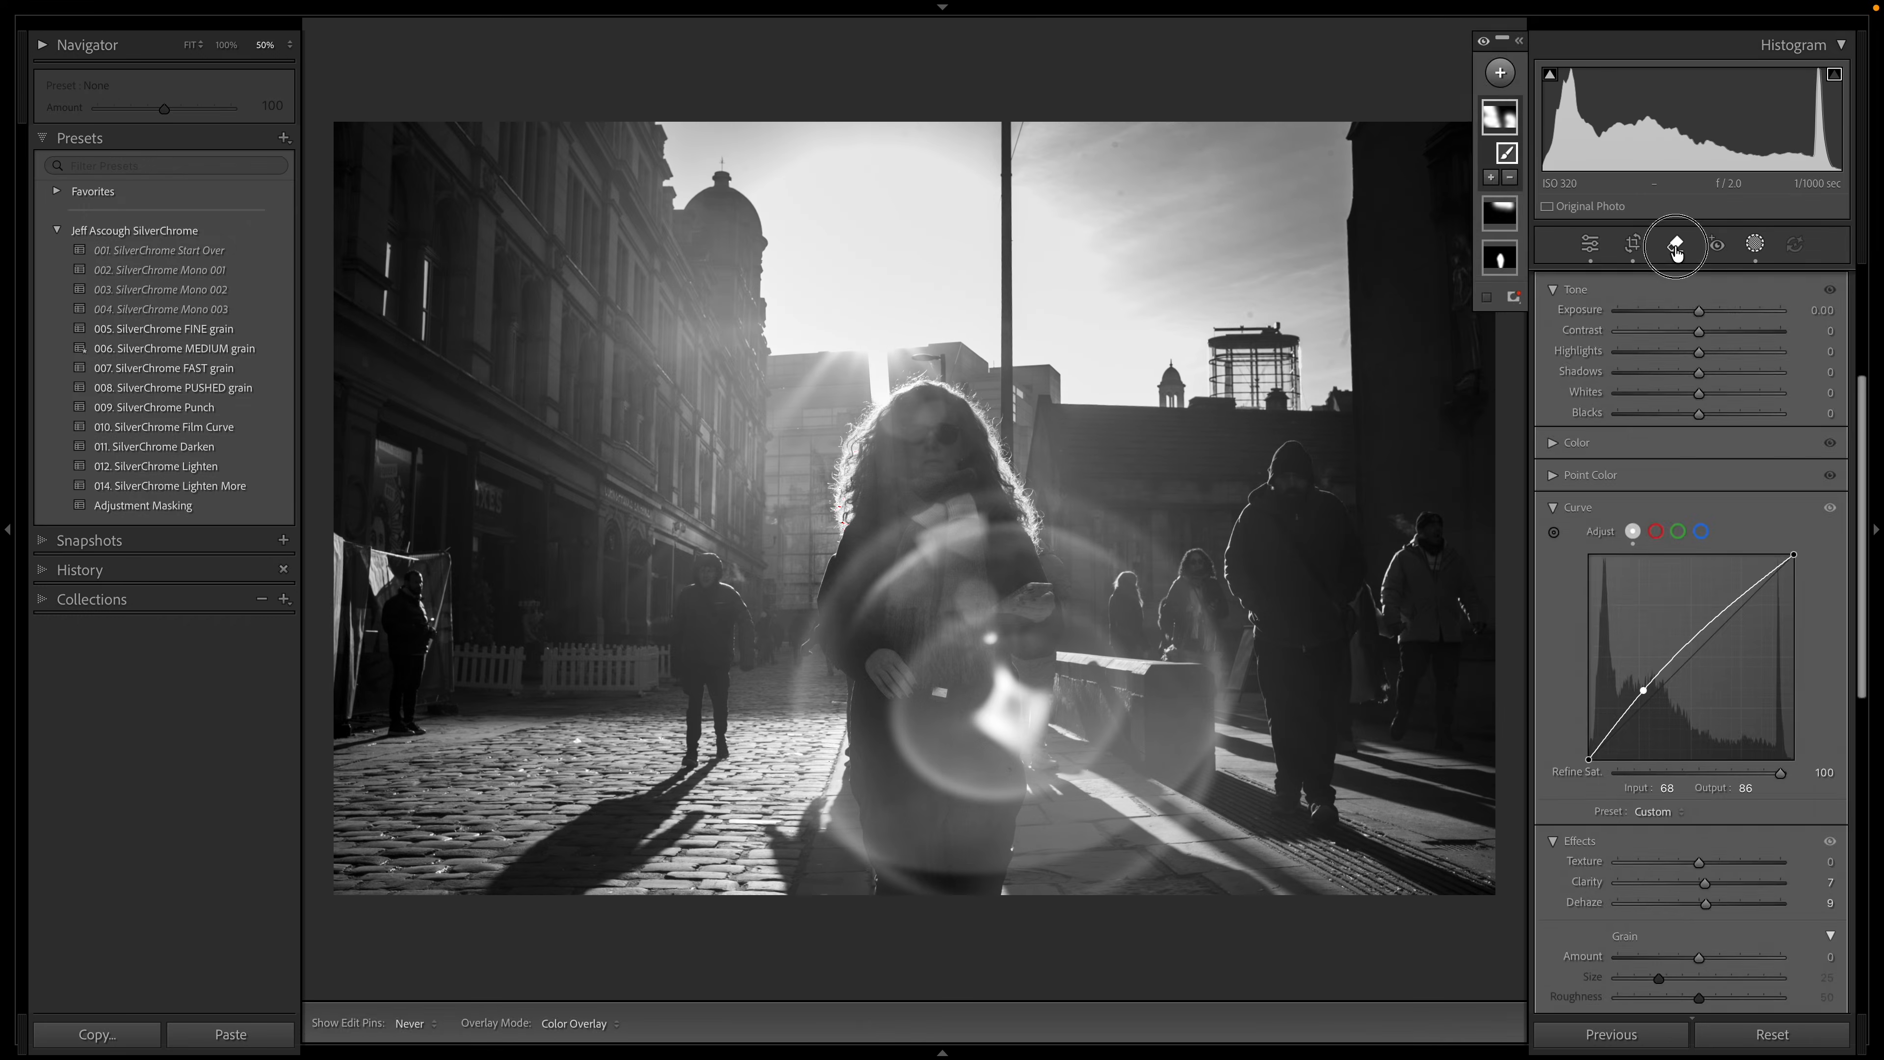
Step: Open the edited photo in Photoshop for further retouching
{"action": "left_click", "coordinate": [1362, 427]}
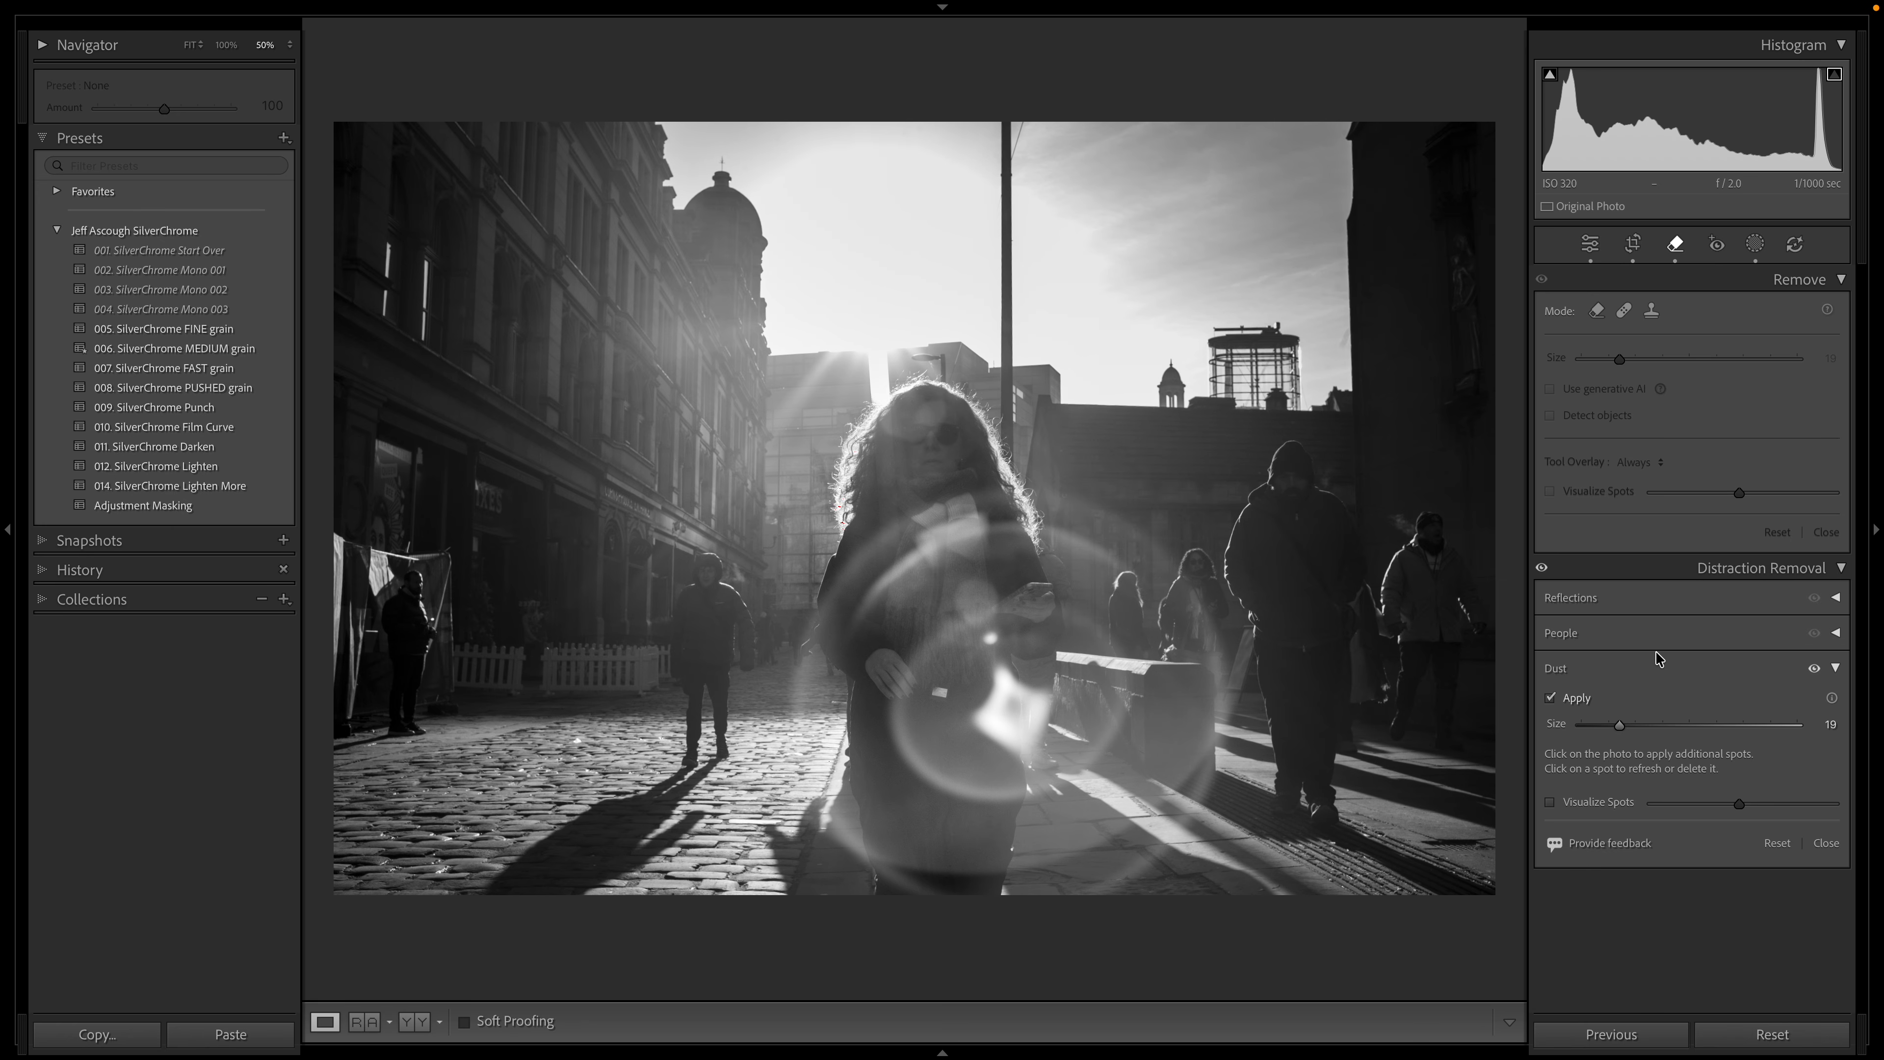
{"action": "key", "text": "super+e"}
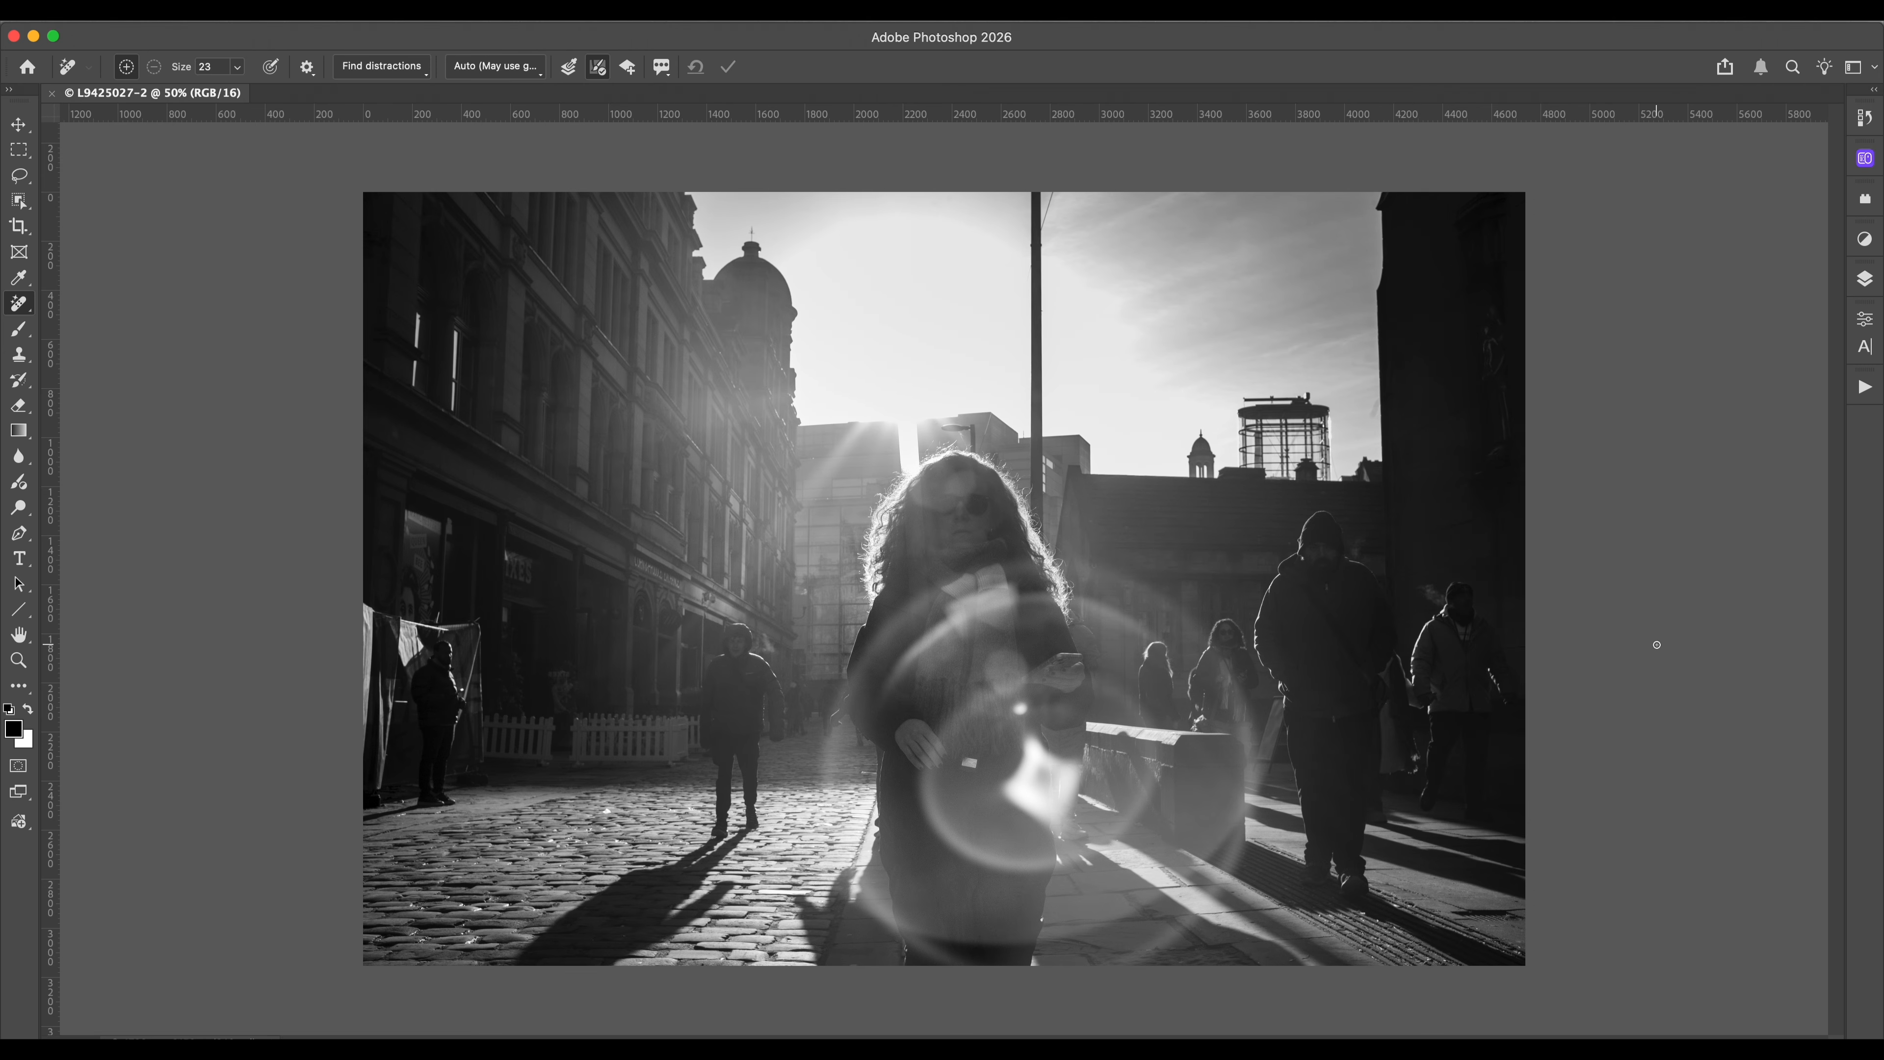
Step: Lasso the woman's face and inner hair with a 50 px feather and add a Curves adjustment layer from the selection
{"action": "left_click", "coordinate": [19, 659]}
{"action": "left_click", "coordinate": [1055, 592]}
{"action": "left_click", "coordinate": [1055, 592]}
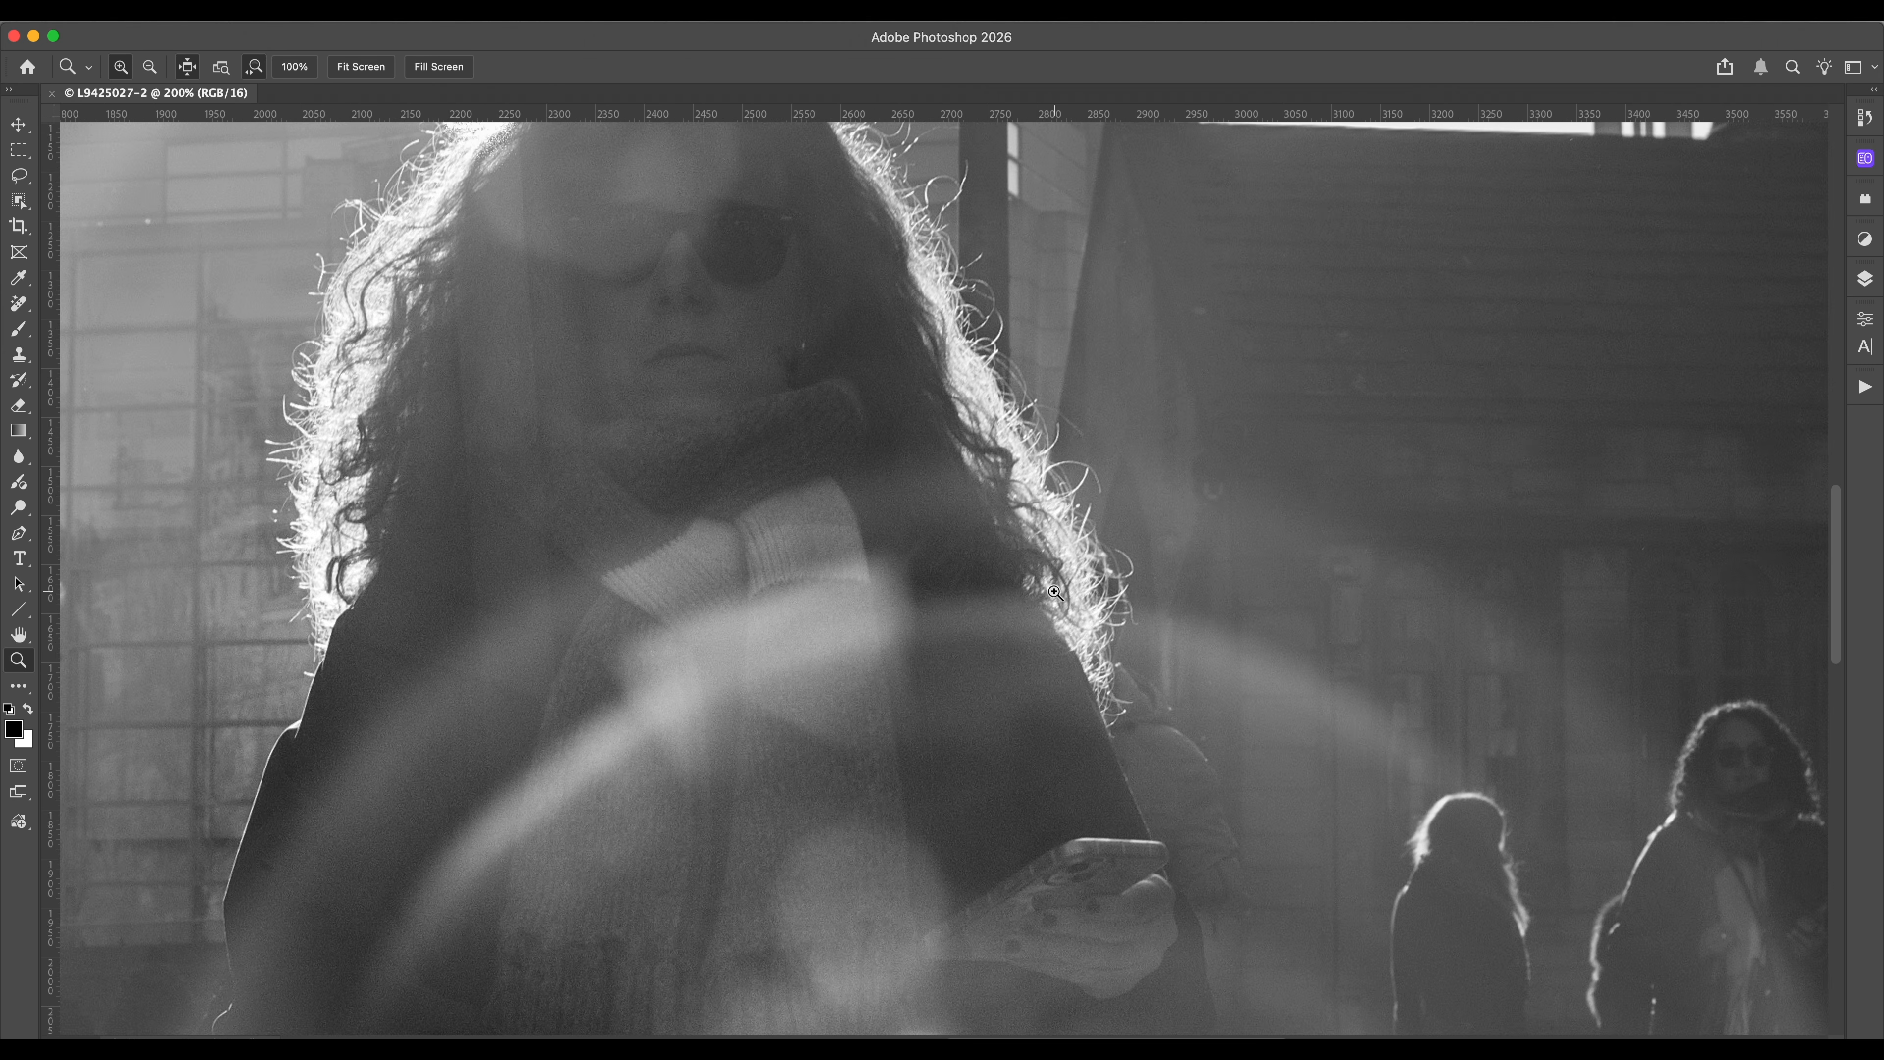
{"action": "left_click", "coordinate": [946, 597], "text": "alt"}
{"action": "left_click", "coordinate": [946, 597], "text": "alt"}
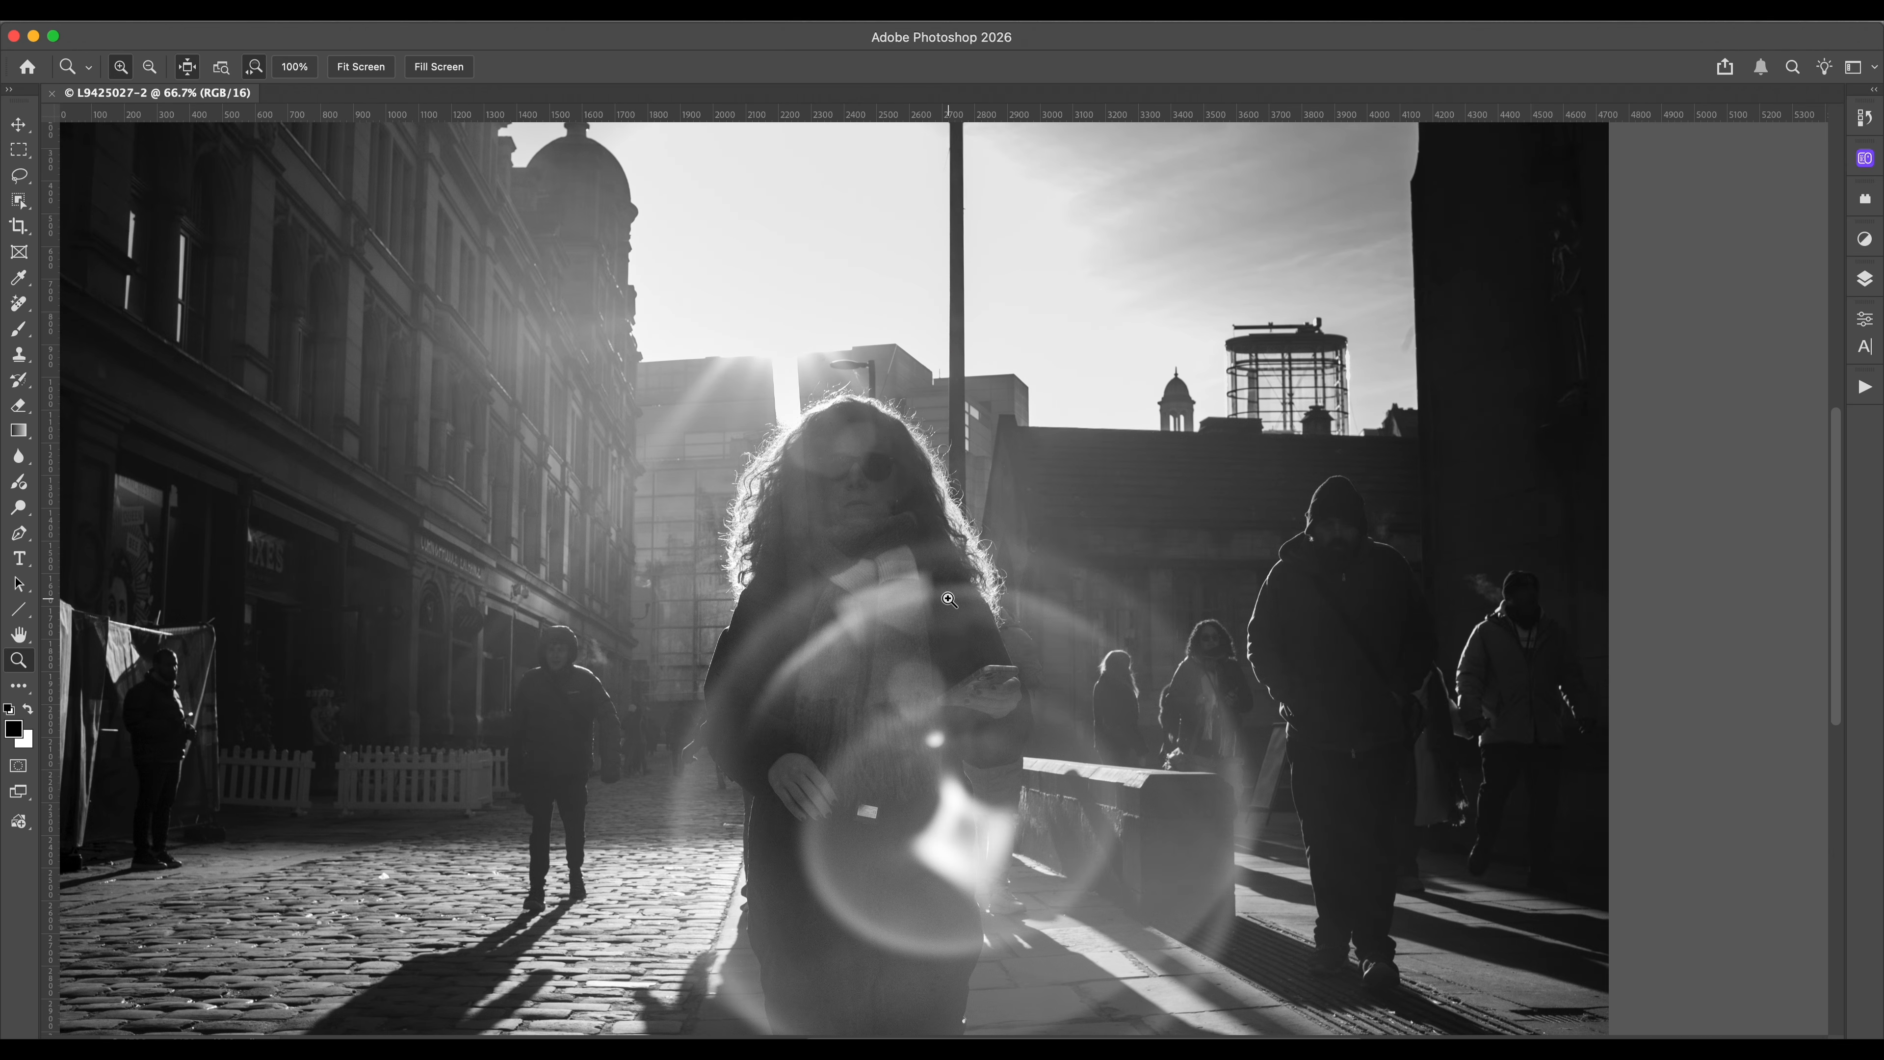
{"action": "key", "text": "l"}
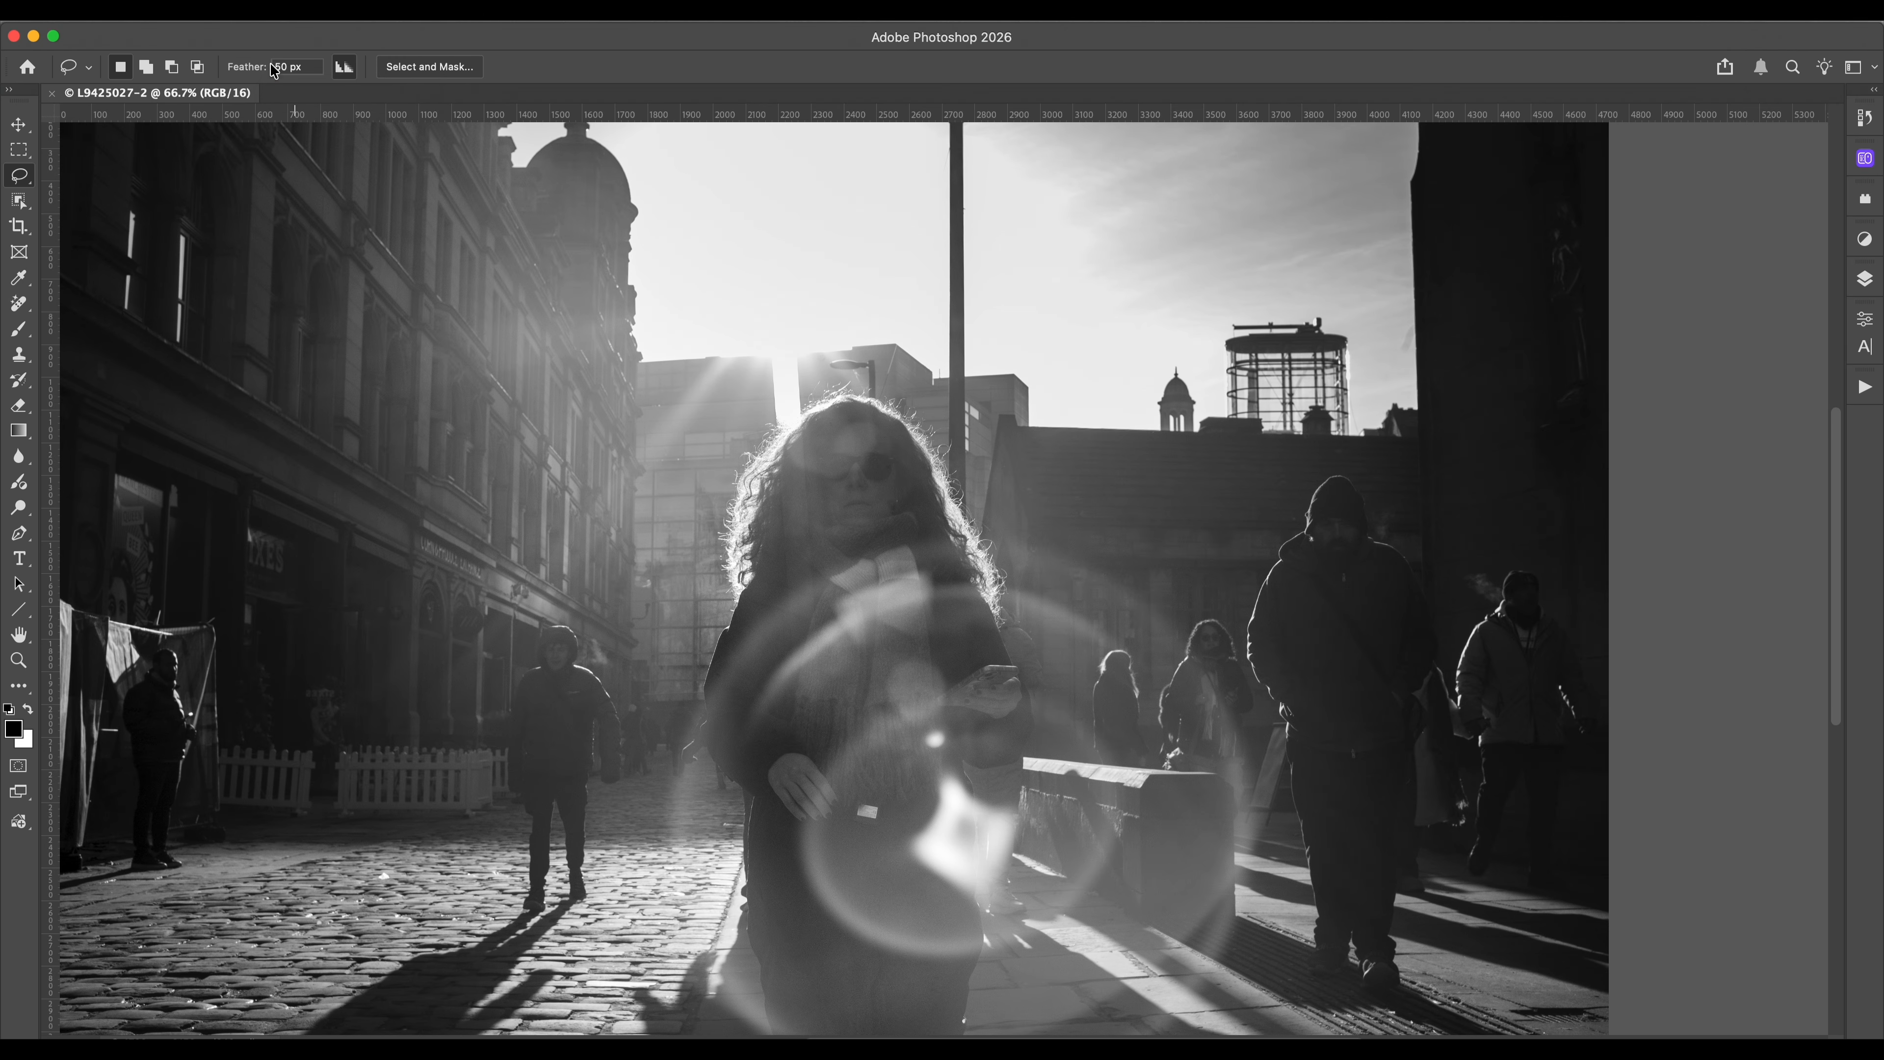
{"action": "mouse_move", "coordinate": [868, 414]}
{"action": "left_mouse_down"}
{"action": "mouse_move", "coordinate": [812, 442]}
{"action": "mouse_move", "coordinate": [776, 594]}
{"action": "mouse_move", "coordinate": [727, 657]}
{"action": "mouse_move", "coordinate": [887, 543]}
{"action": "mouse_move", "coordinate": [950, 536]}
{"action": "mouse_move", "coordinate": [933, 476]}
{"action": "mouse_move", "coordinate": [831, 414]}
{"action": "mouse_move", "coordinate": [773, 498]}
{"action": "mouse_move", "coordinate": [758, 591]}
{"action": "left_mouse_up"}
{"action": "key", "text": "super+m"}
{"action": "left_click_drag", "start_coordinate": [1057, 469], "coordinate": [1318, 293]}
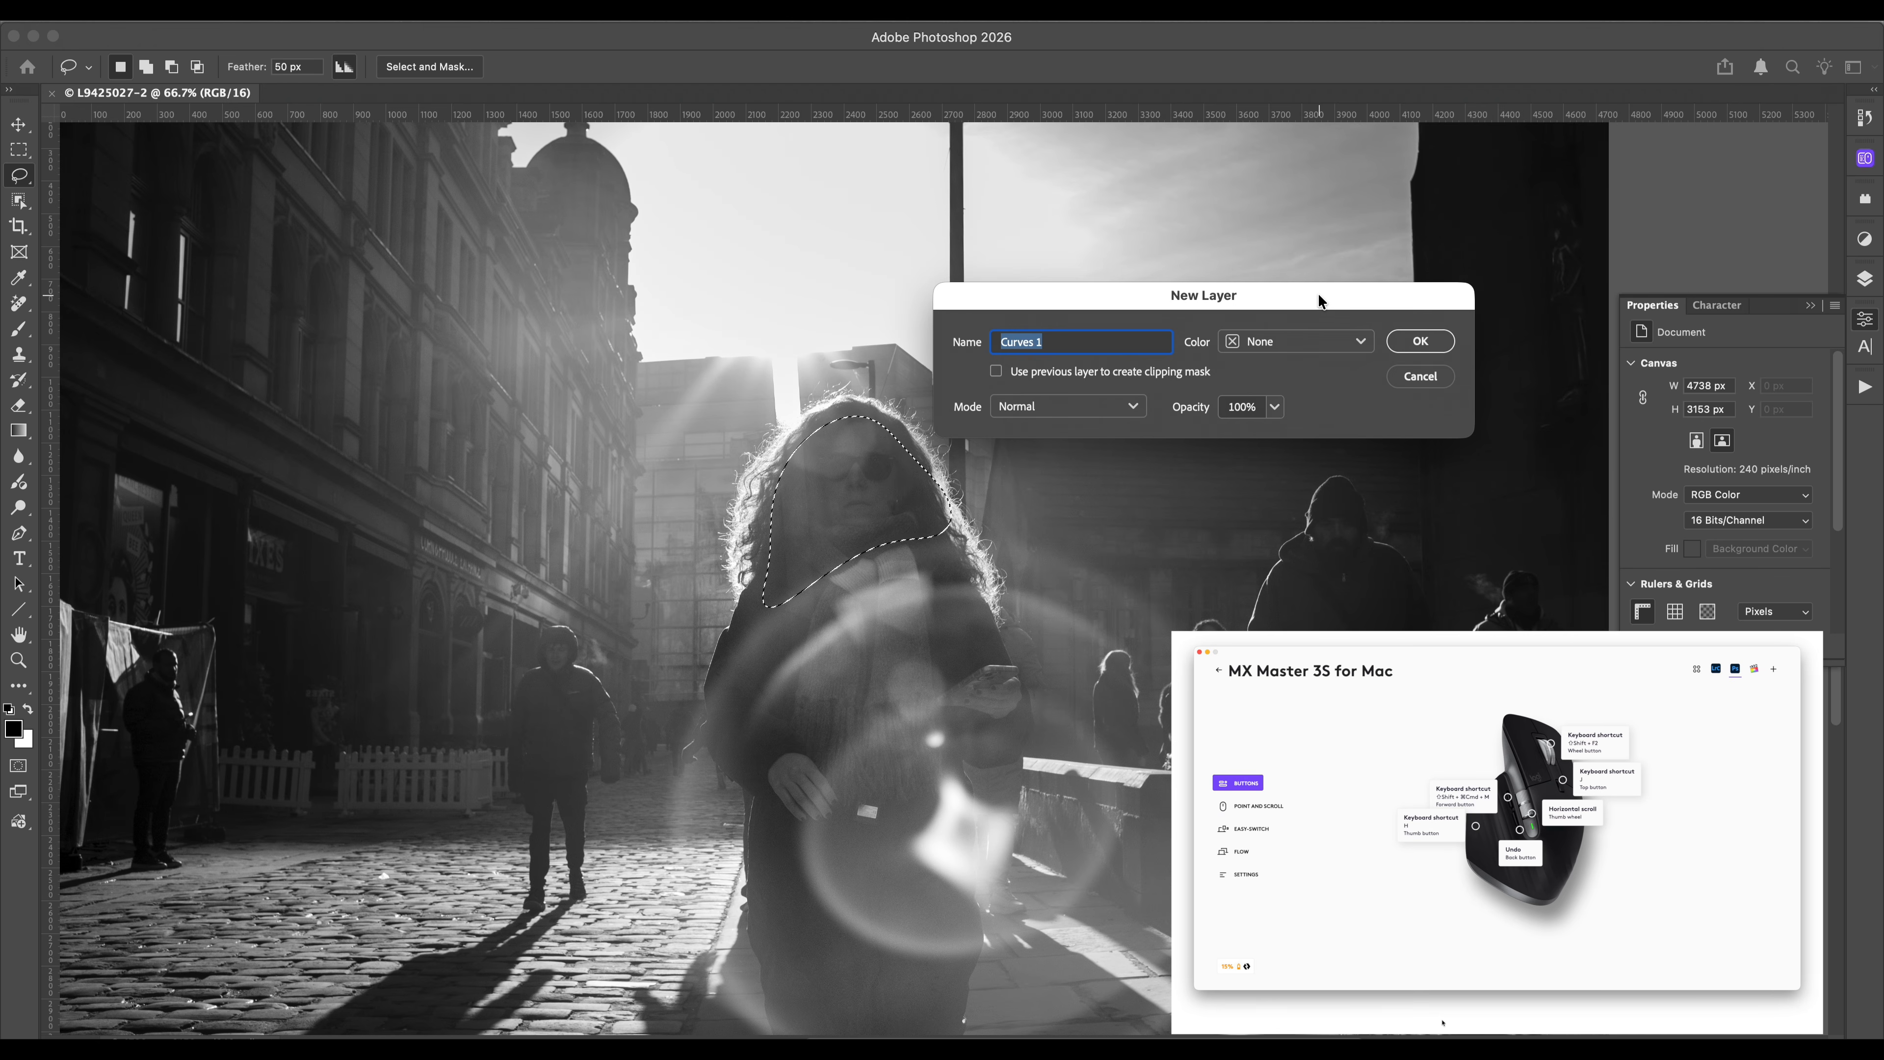
{"action": "left_click", "coordinate": [1420, 342]}
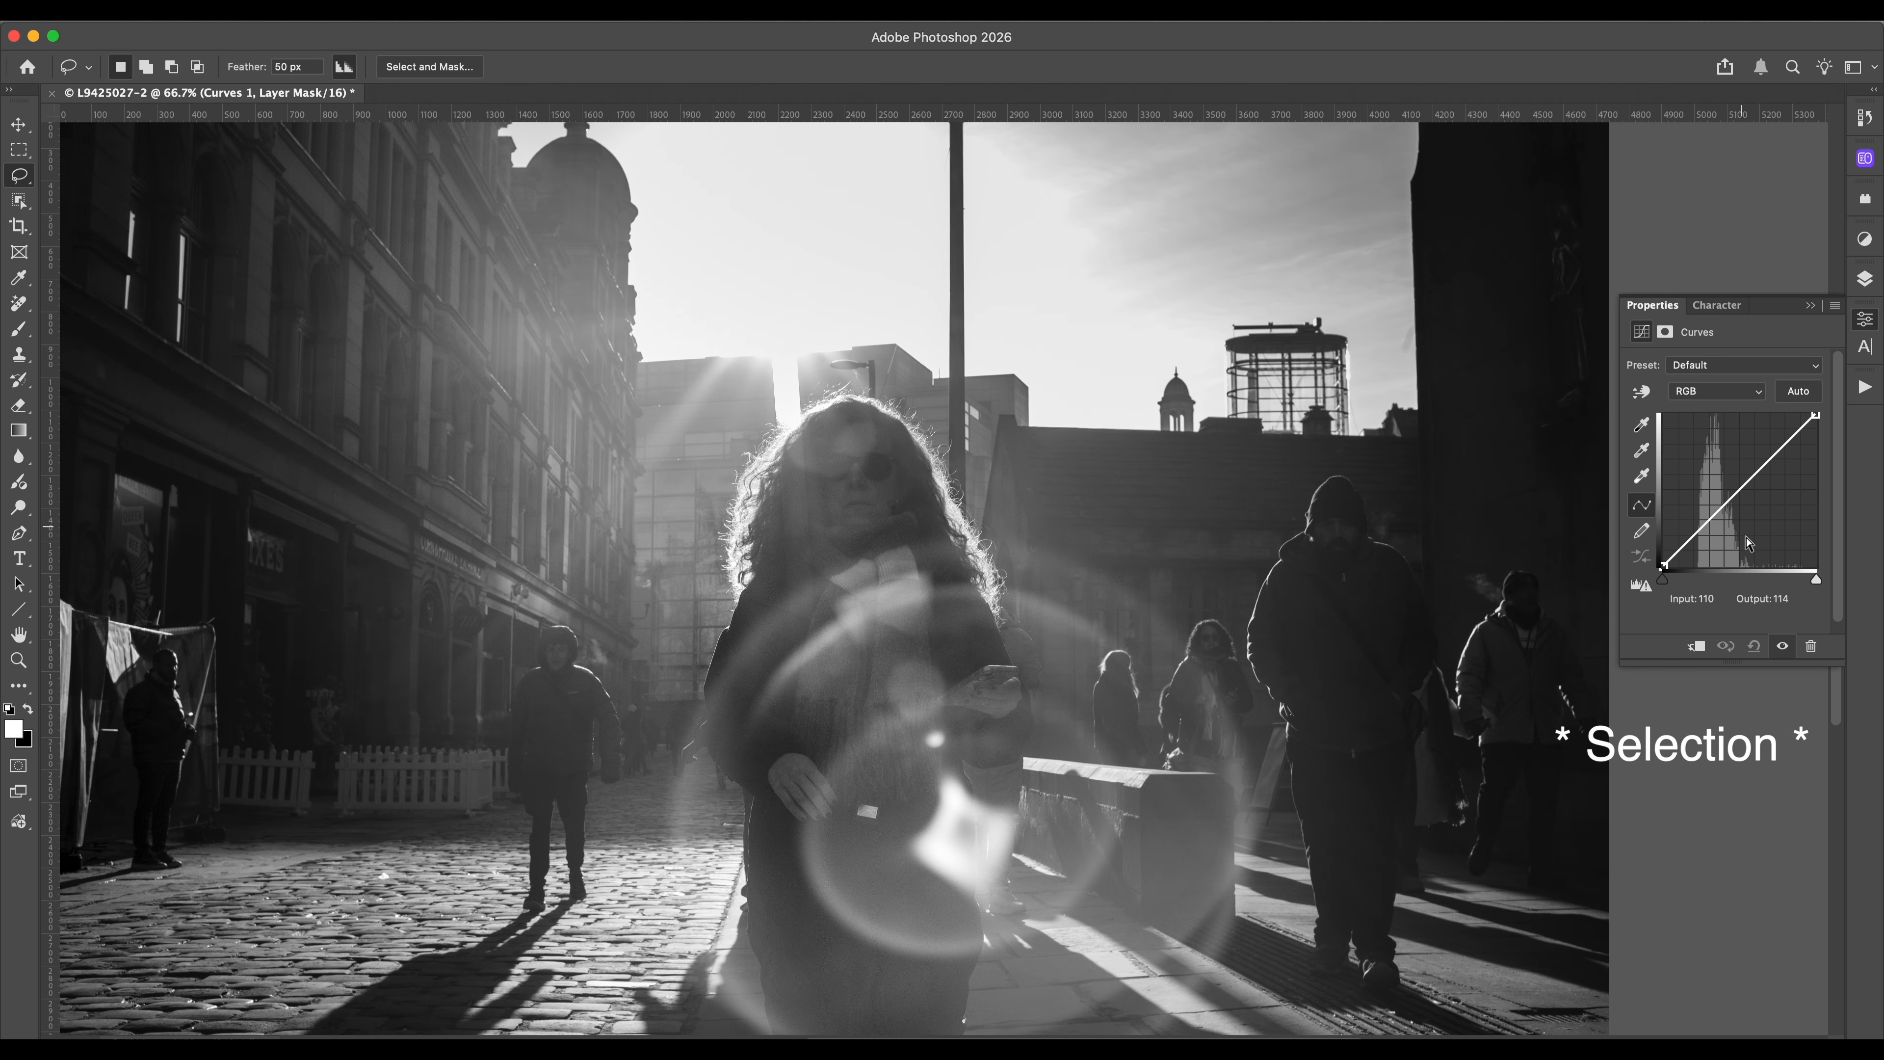
Step: Shape the woman's face curve: black point at input 19, white point at 221, a shadow anchor and a point at 143/191
{"action": "left_click_drag", "start_coordinate": [1663, 581], "coordinate": [1676, 591]}
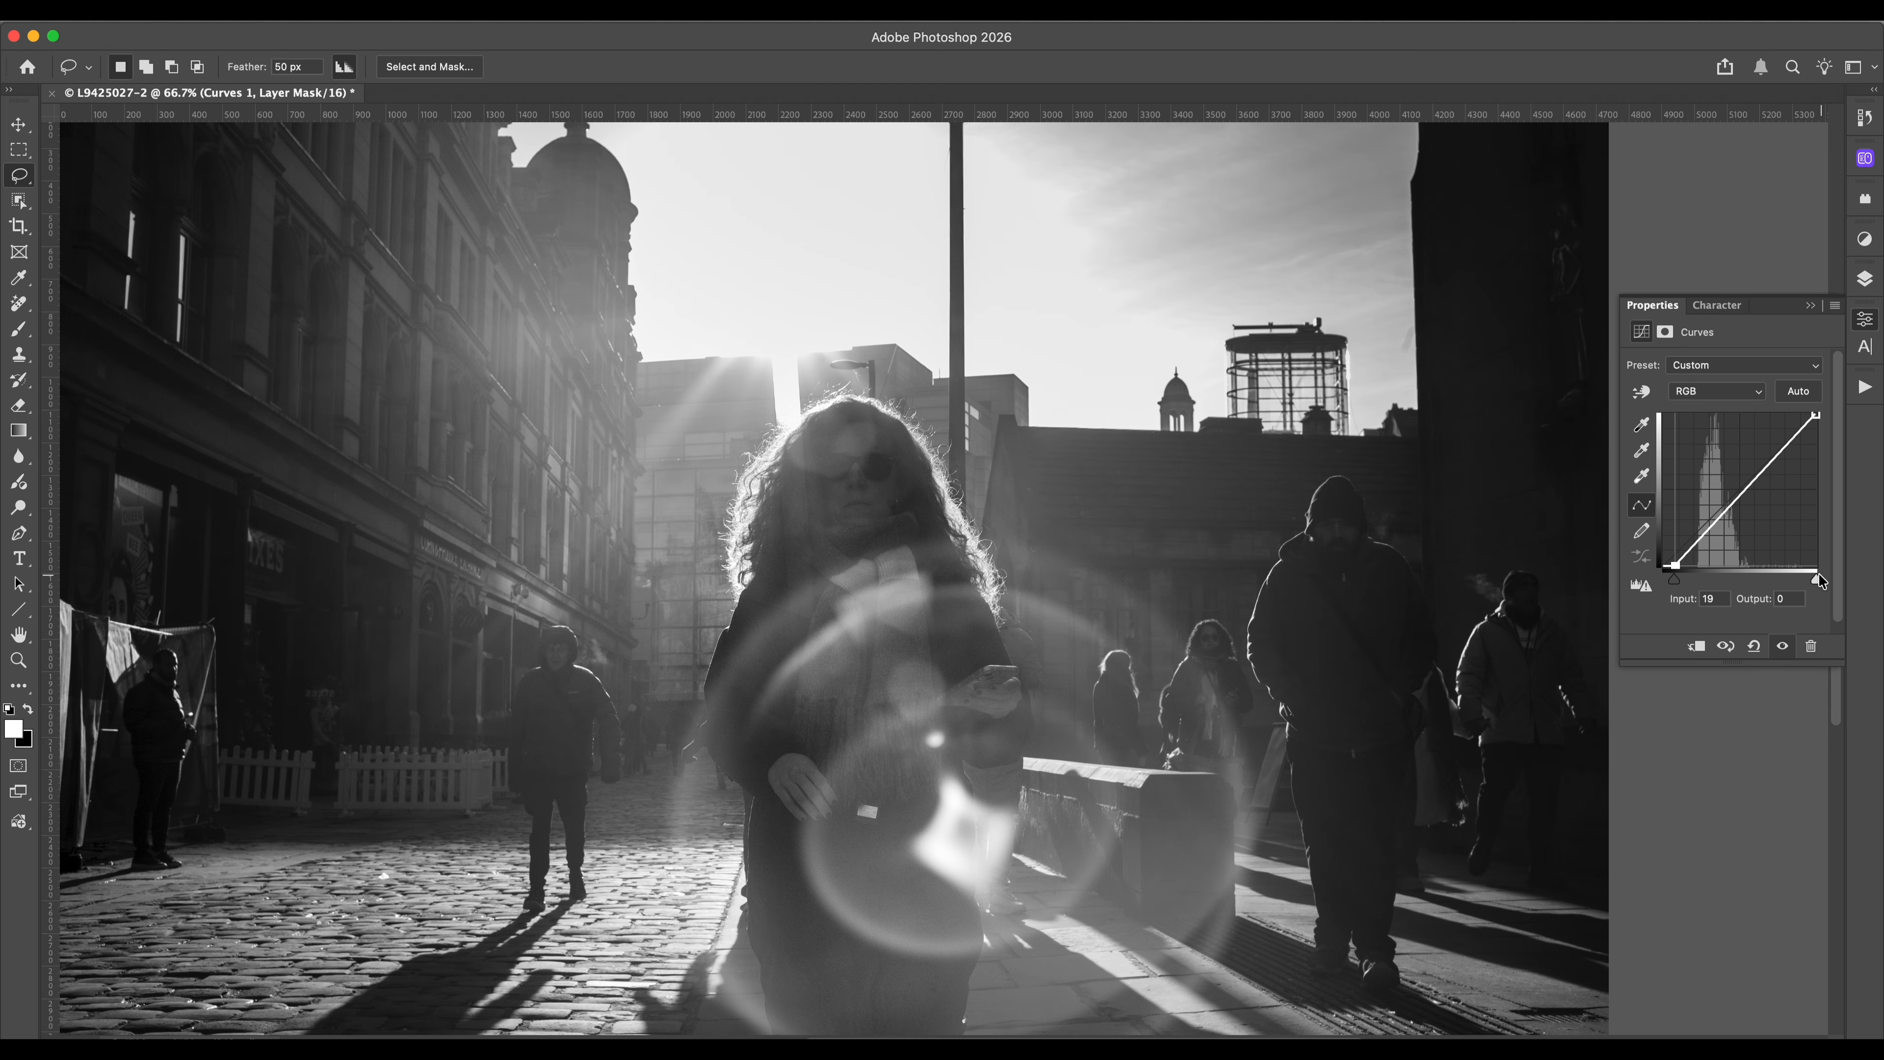
{"action": "left_click_drag", "start_coordinate": [1814, 579], "coordinate": [1794, 580]}
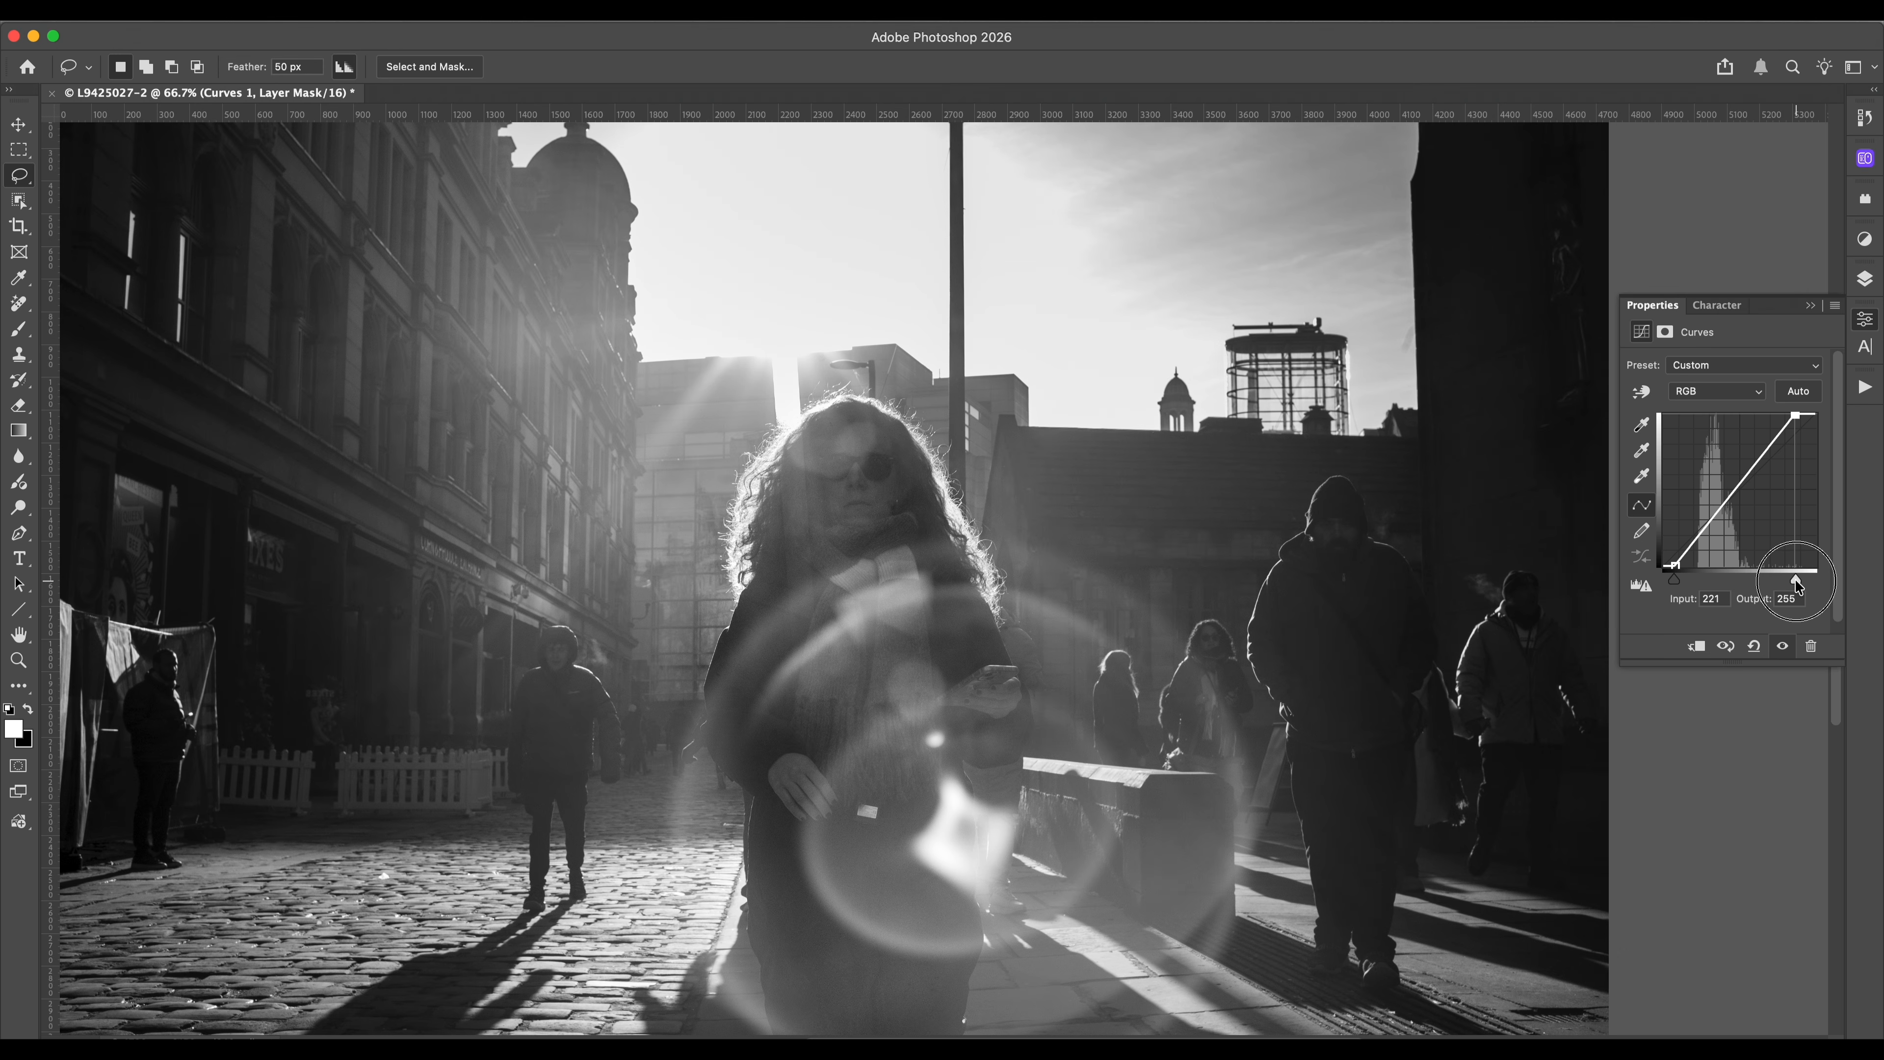
{"action": "left_click", "coordinate": [1707, 526]}
{"action": "left_click_drag", "start_coordinate": [1707, 526], "coordinate": [1707, 528]}
{"action": "left_click_drag", "start_coordinate": [1764, 454], "coordinate": [1749, 452]}
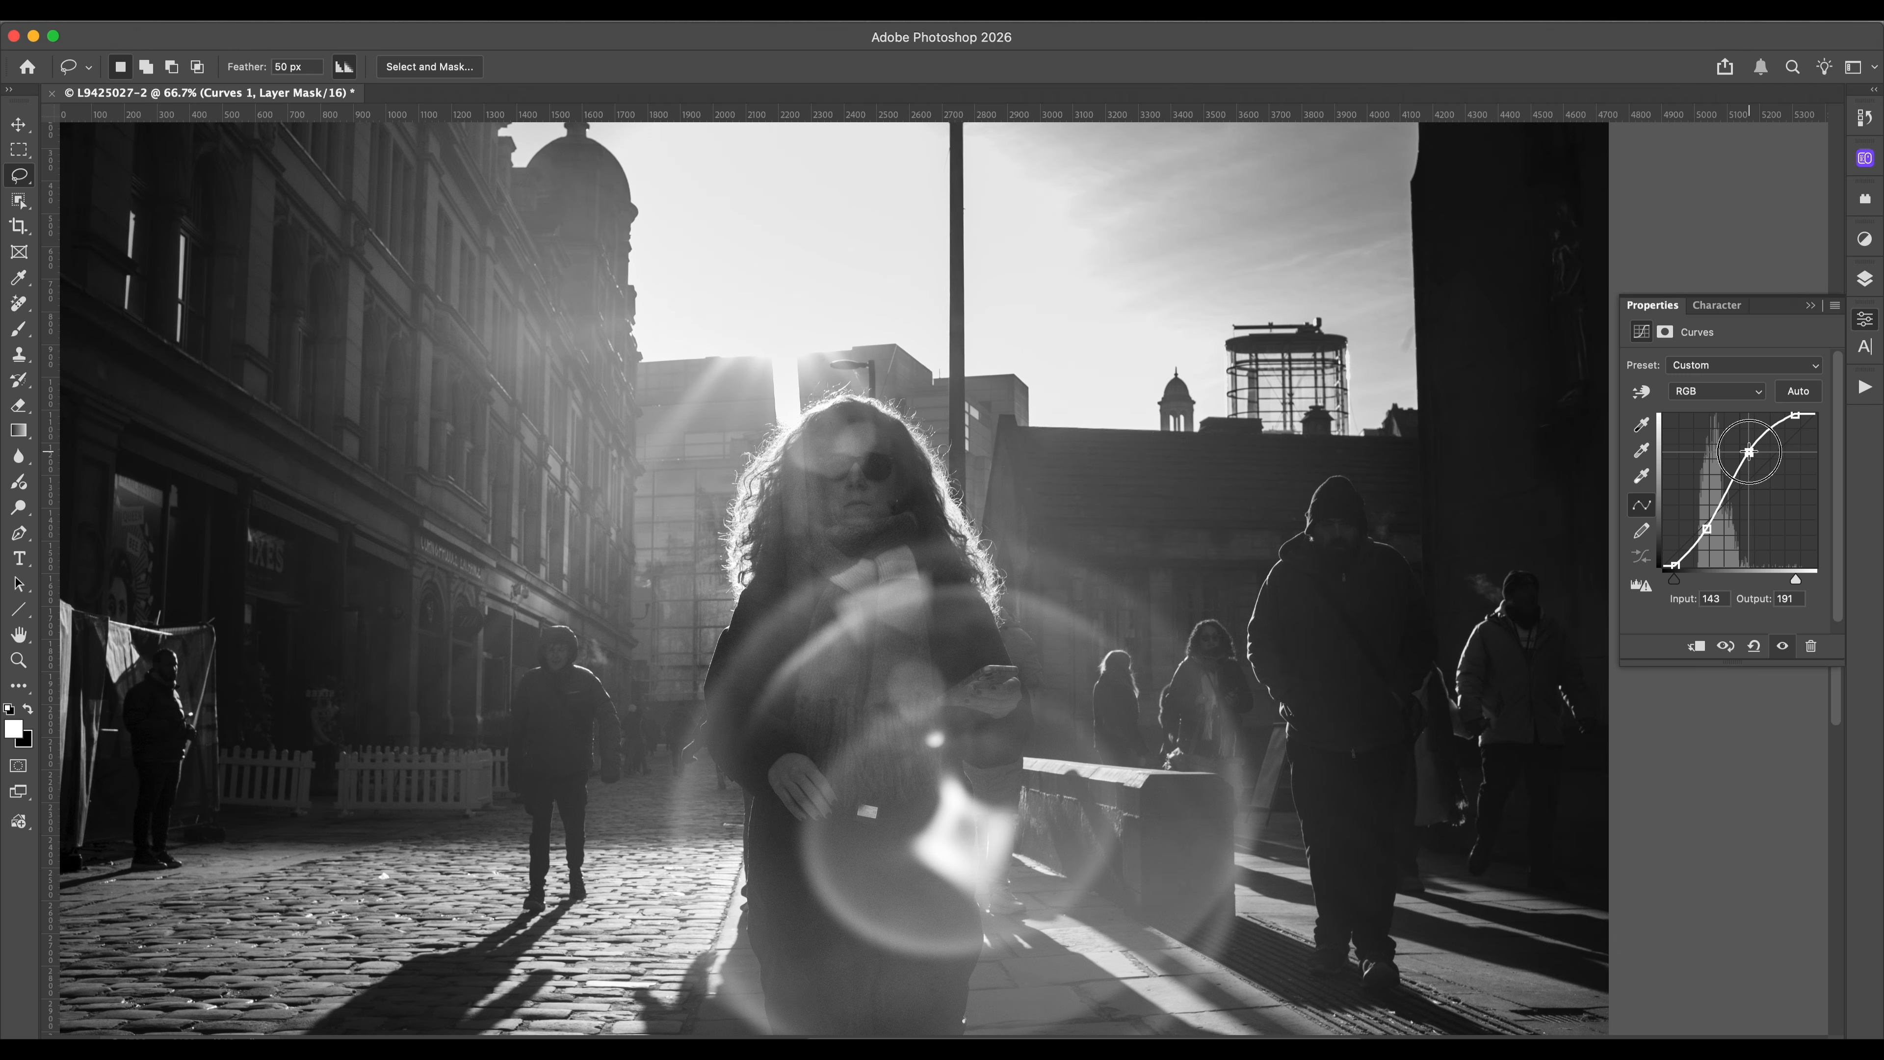
Step: Compare the woman's face with and without the Curves 1 layer
{"action": "left_click", "coordinate": [1865, 279]}
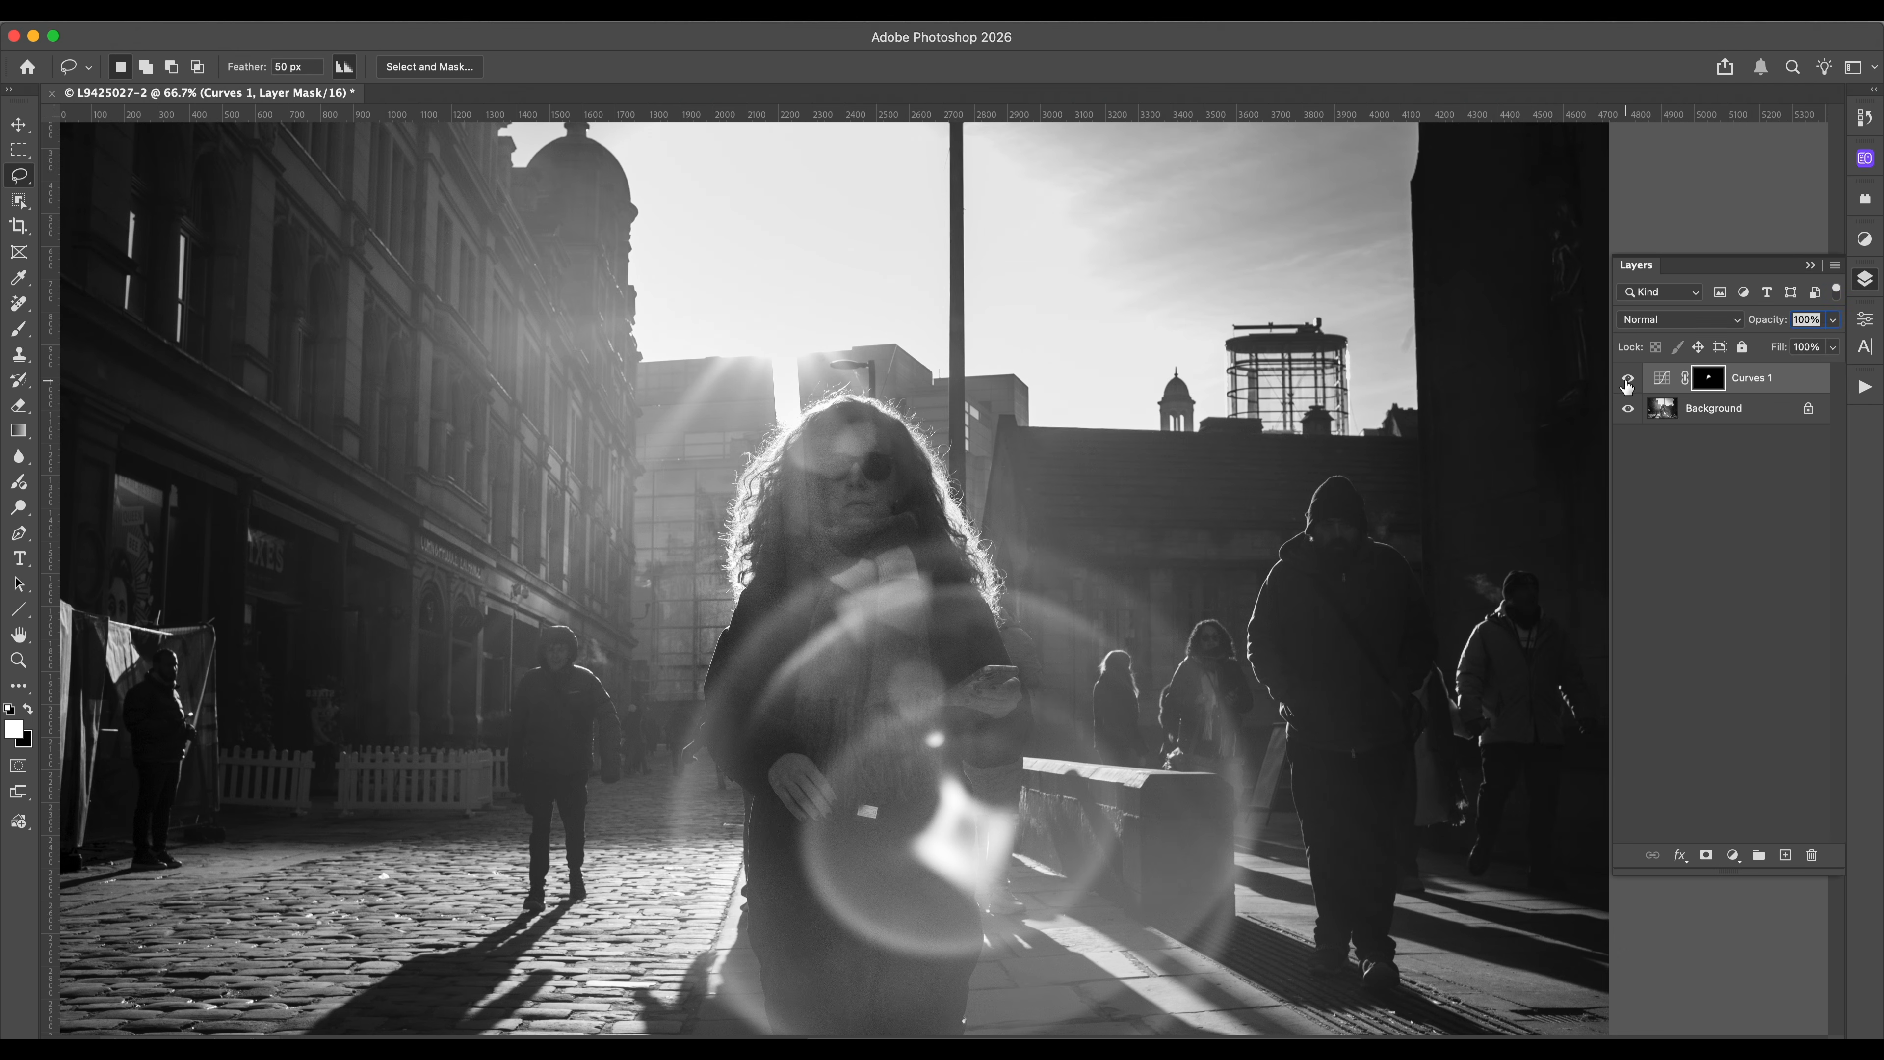
{"action": "left_click", "coordinate": [1627, 381]}
{"action": "left_click", "coordinate": [1627, 380]}
{"action": "left_click", "coordinate": [1626, 381]}
{"action": "left_click", "coordinate": [1627, 380]}
Step: Lasso the face of the large man in the beanie with a 50 px feather and add a Curves adjustment layer
{"action": "key", "text": "z"}
{"action": "left_click", "coordinate": [807, 632]}
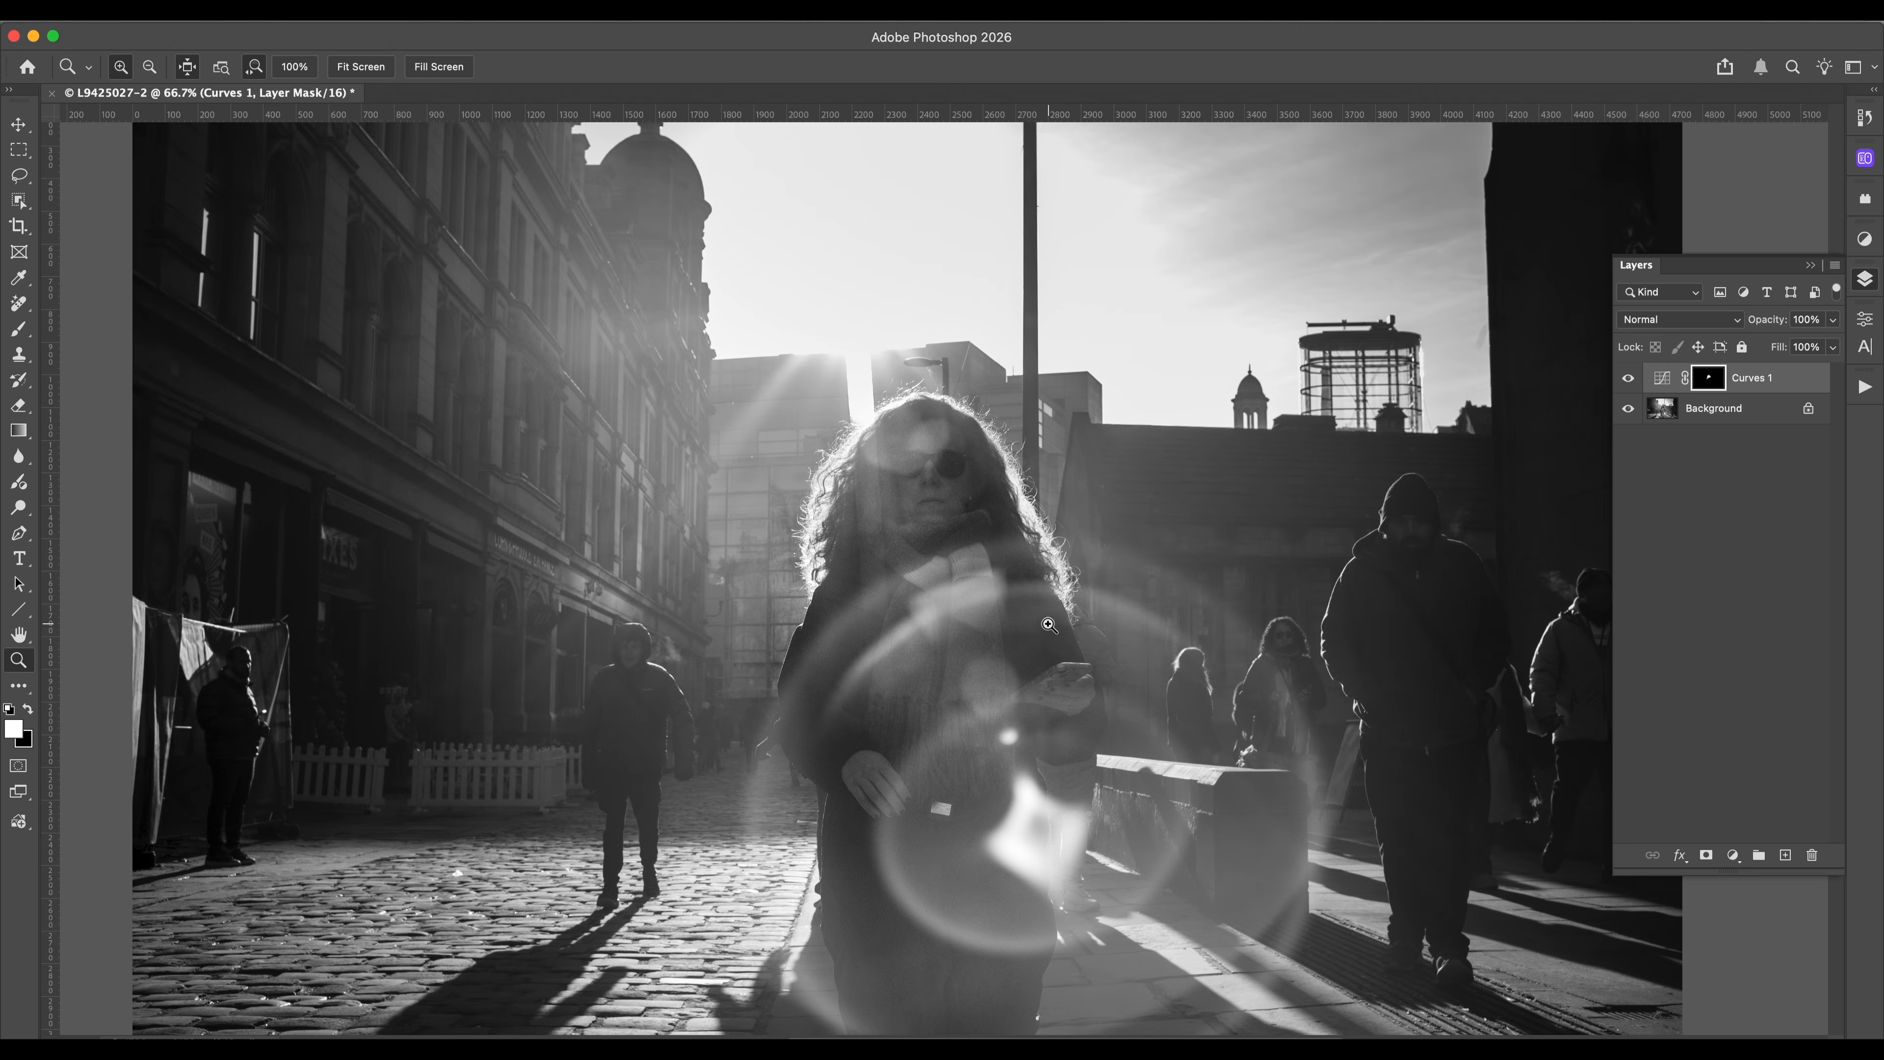
{"action": "left_click_drag", "start_coordinate": [1466, 600], "coordinate": [854, 655]}
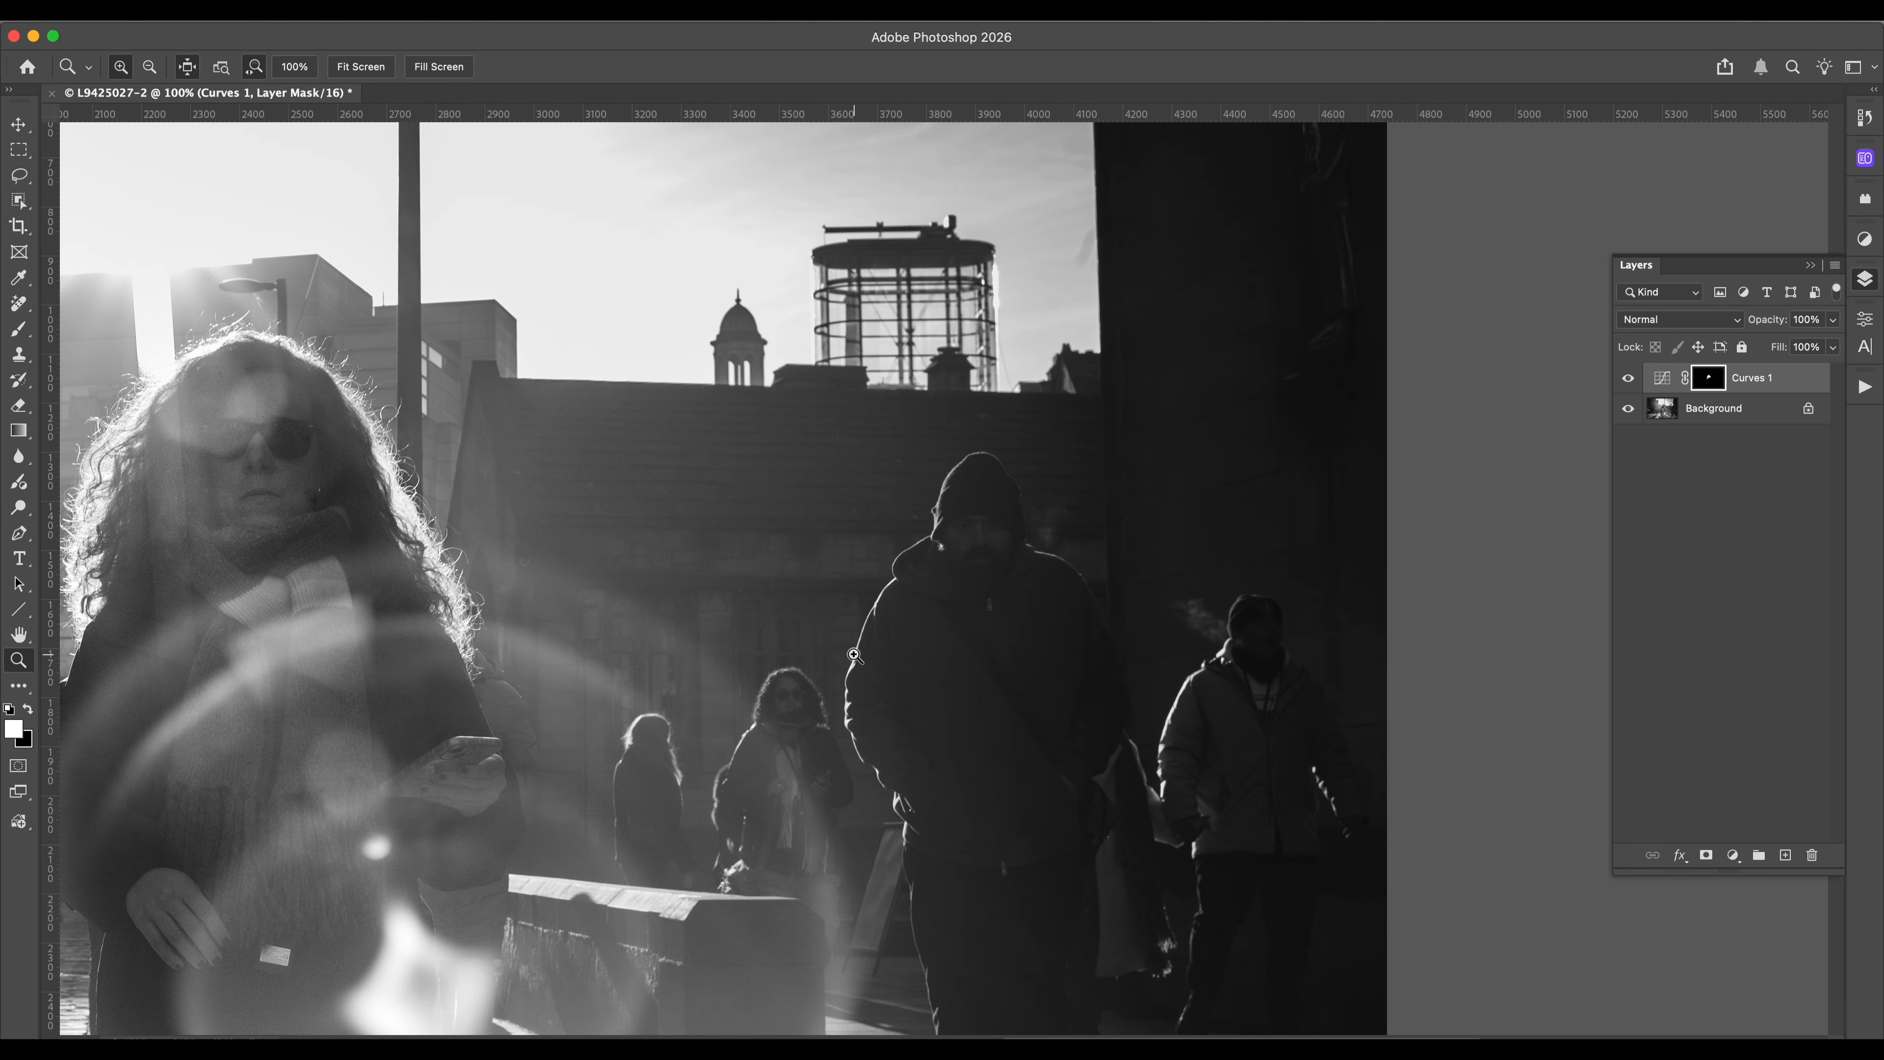
{"action": "key", "text": "l"}
{"action": "mouse_move", "coordinate": [979, 507]}
{"action": "left_mouse_down"}
{"action": "mouse_move", "coordinate": [937, 526]}
{"action": "mouse_move", "coordinate": [963, 580]}
{"action": "mouse_move", "coordinate": [1001, 585]}
{"action": "mouse_move", "coordinate": [1018, 527]}
{"action": "mouse_move", "coordinate": [978, 508]}
{"action": "left_mouse_up"}
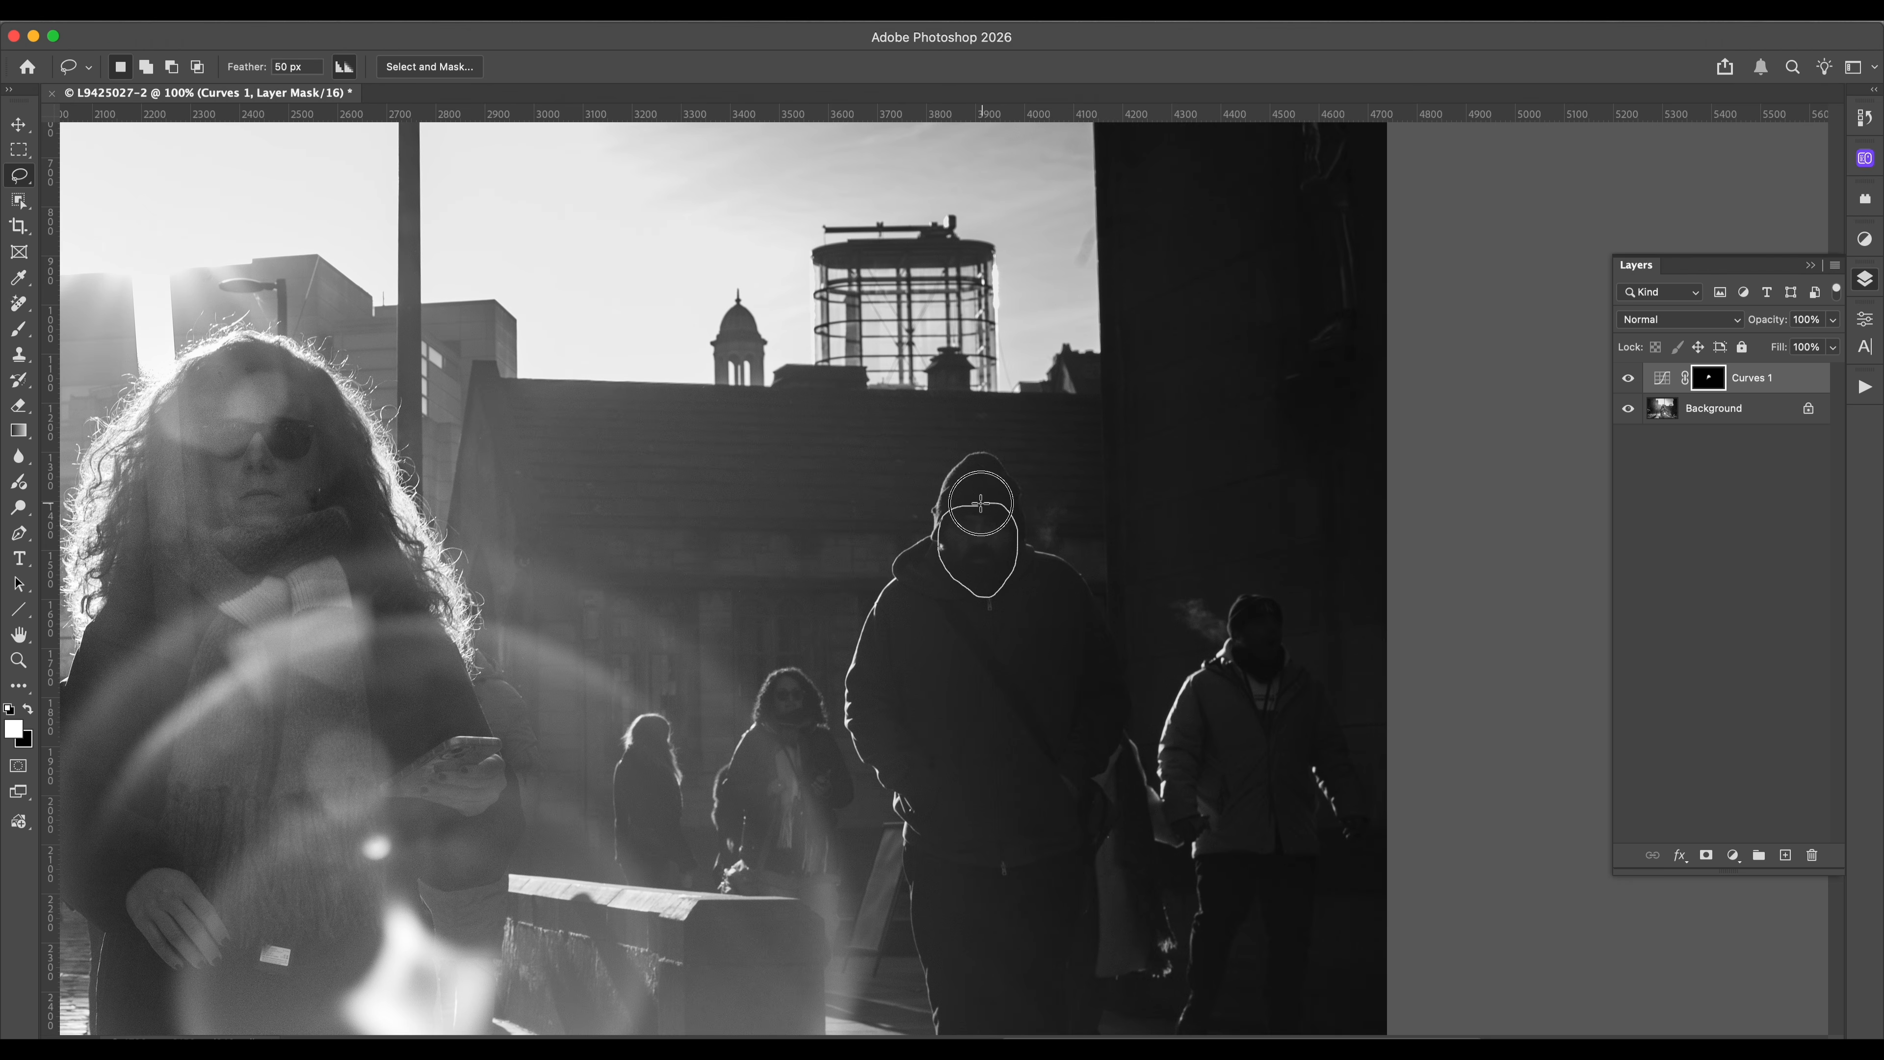
{"action": "key", "text": "super+m"}
{"action": "left_click", "coordinate": [1162, 520]}
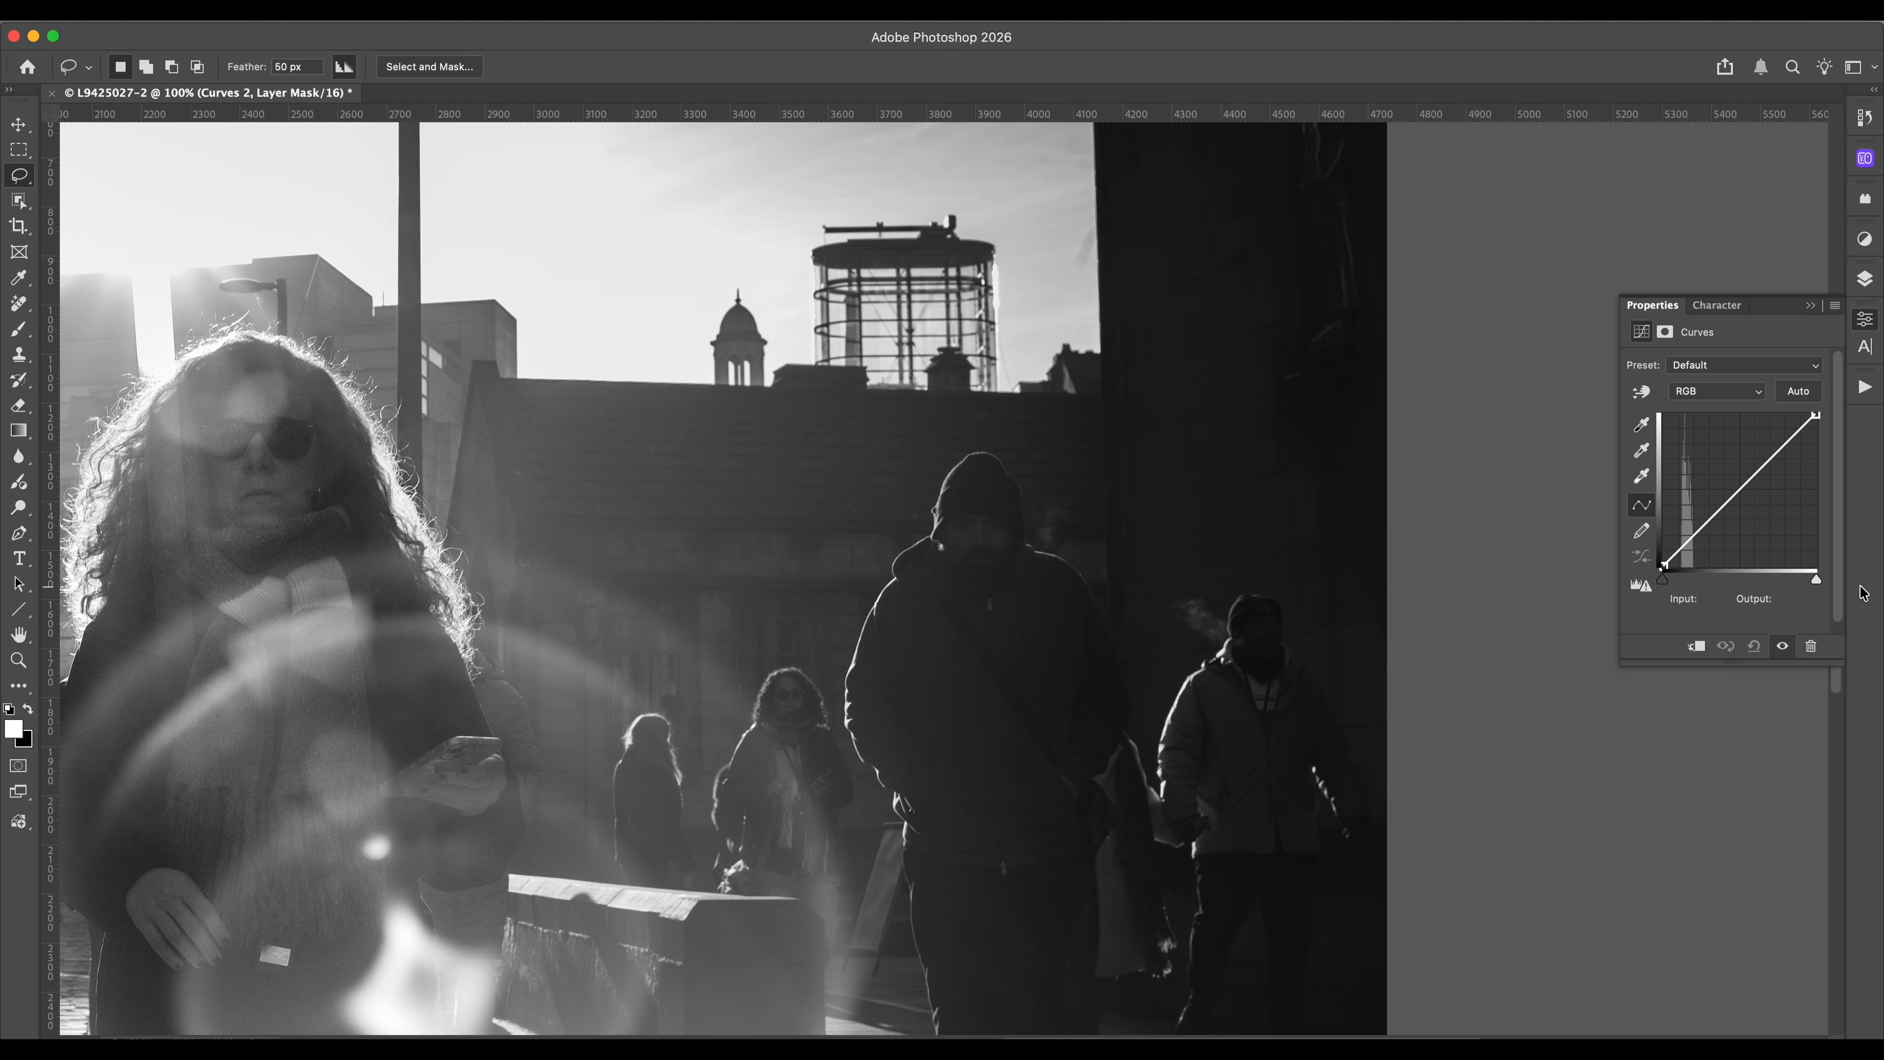
Step: Shape the man's face curve: white point at input 201, black point slightly inward, lower points for contrast and one at 156/237
{"action": "left_click_drag", "start_coordinate": [1816, 586], "coordinate": [1787, 585]}
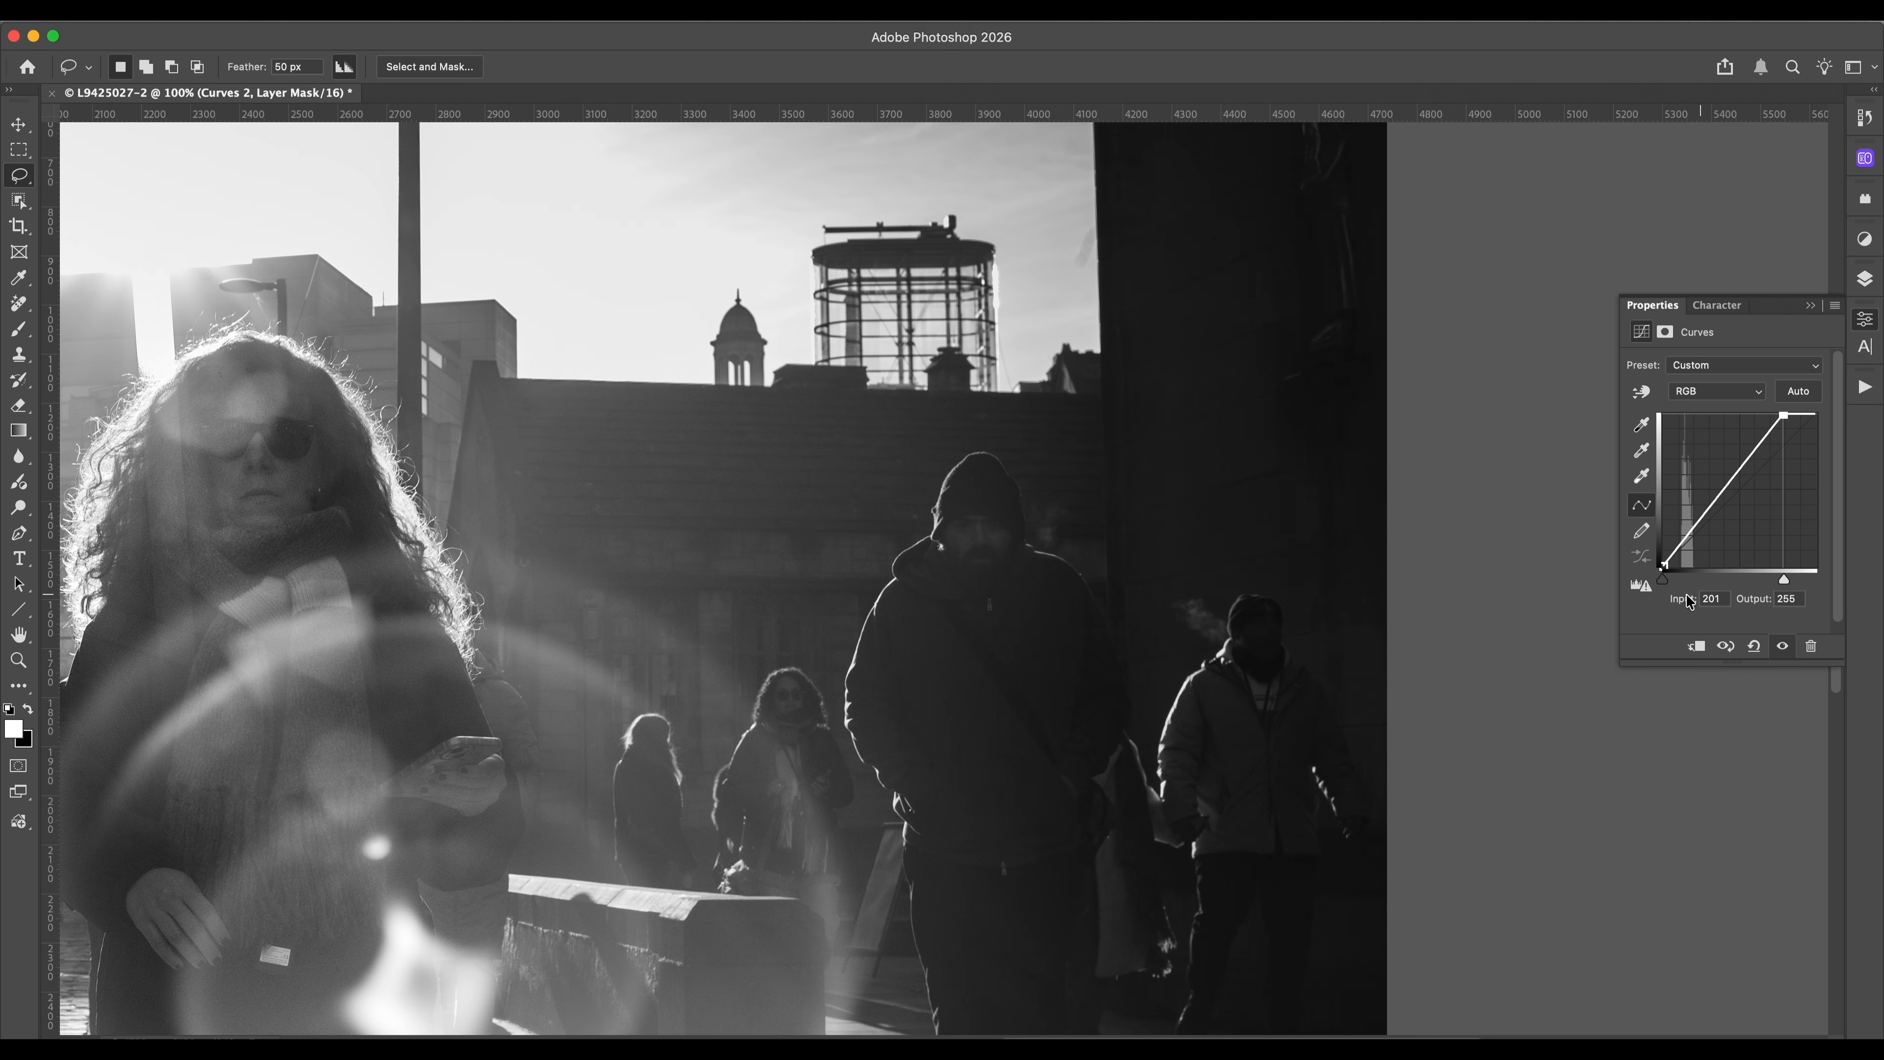
{"action": "left_click_drag", "start_coordinate": [1666, 581], "coordinate": [1671, 580]}
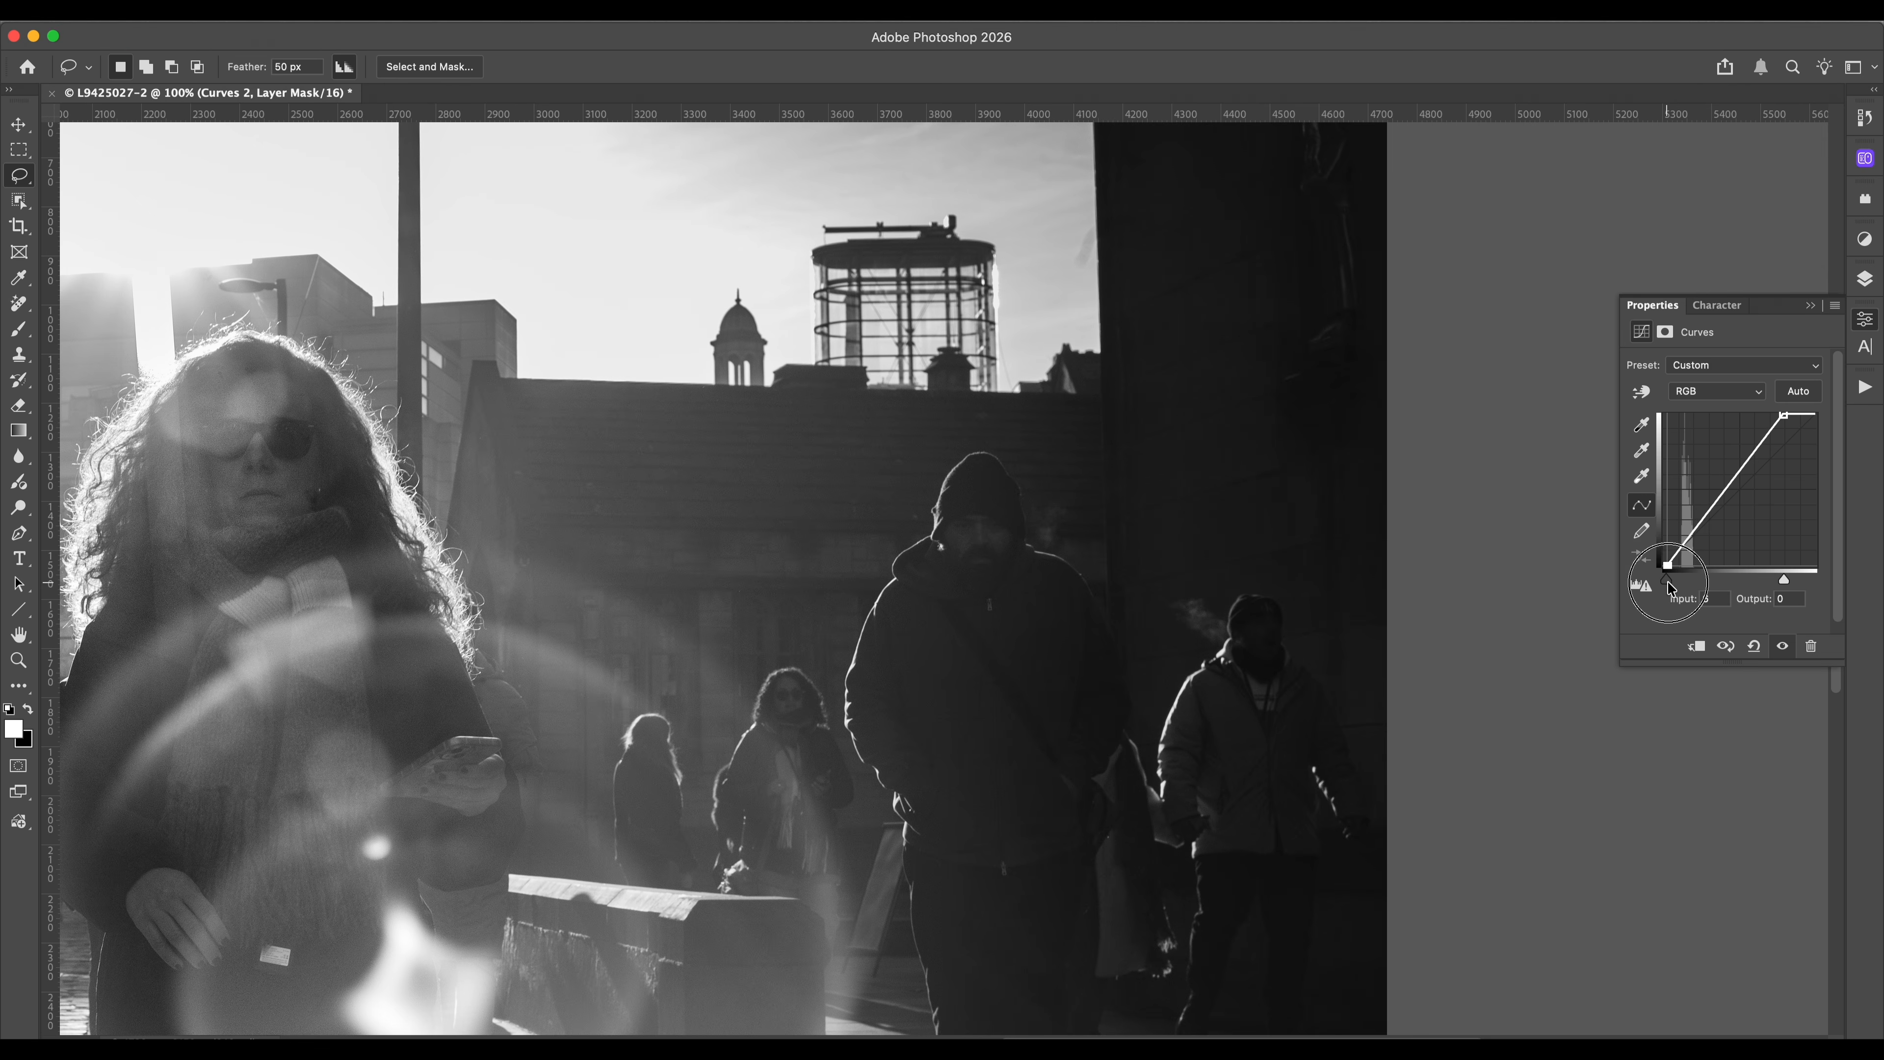
{"action": "left_click_drag", "start_coordinate": [1743, 473], "coordinate": [1697, 527]}
{"action": "left_click_drag", "start_coordinate": [1761, 429], "coordinate": [1757, 425]}
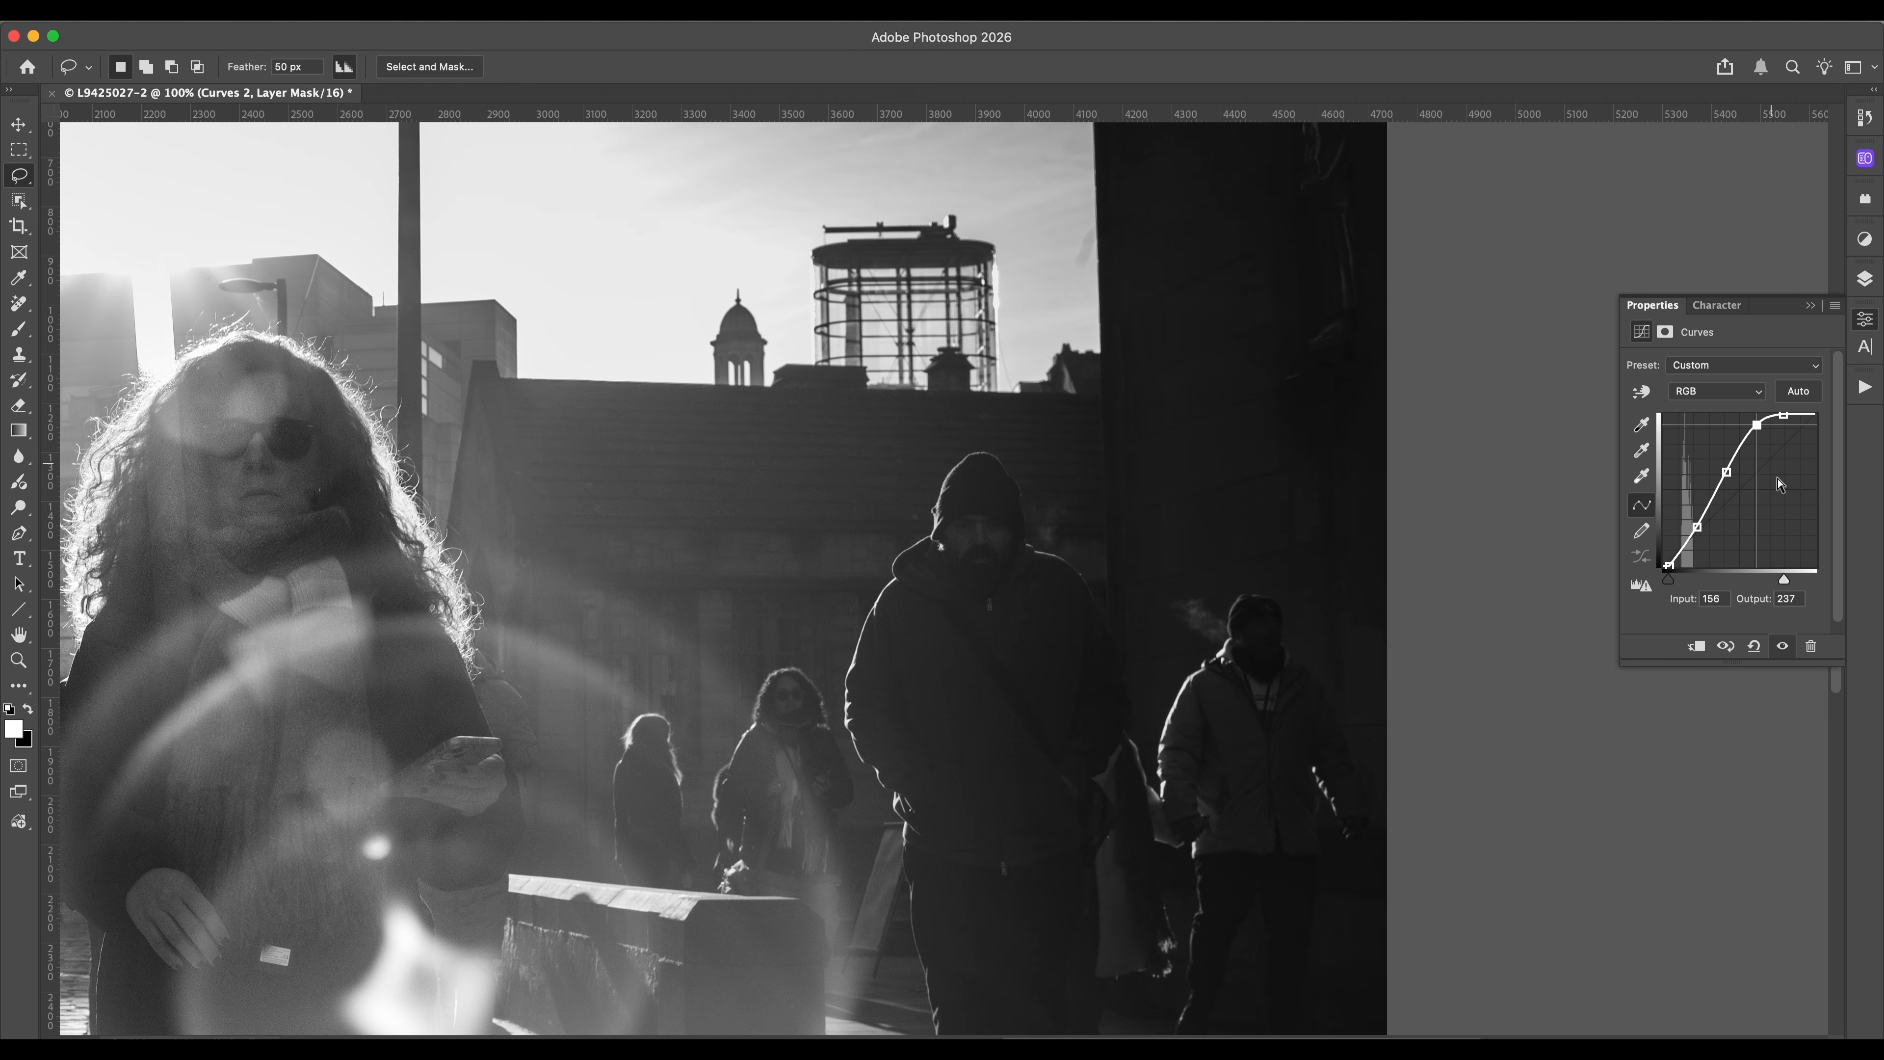
Step: Compare the man's face with and without the Curves 2 layer
{"action": "left_click", "coordinate": [1865, 280]}
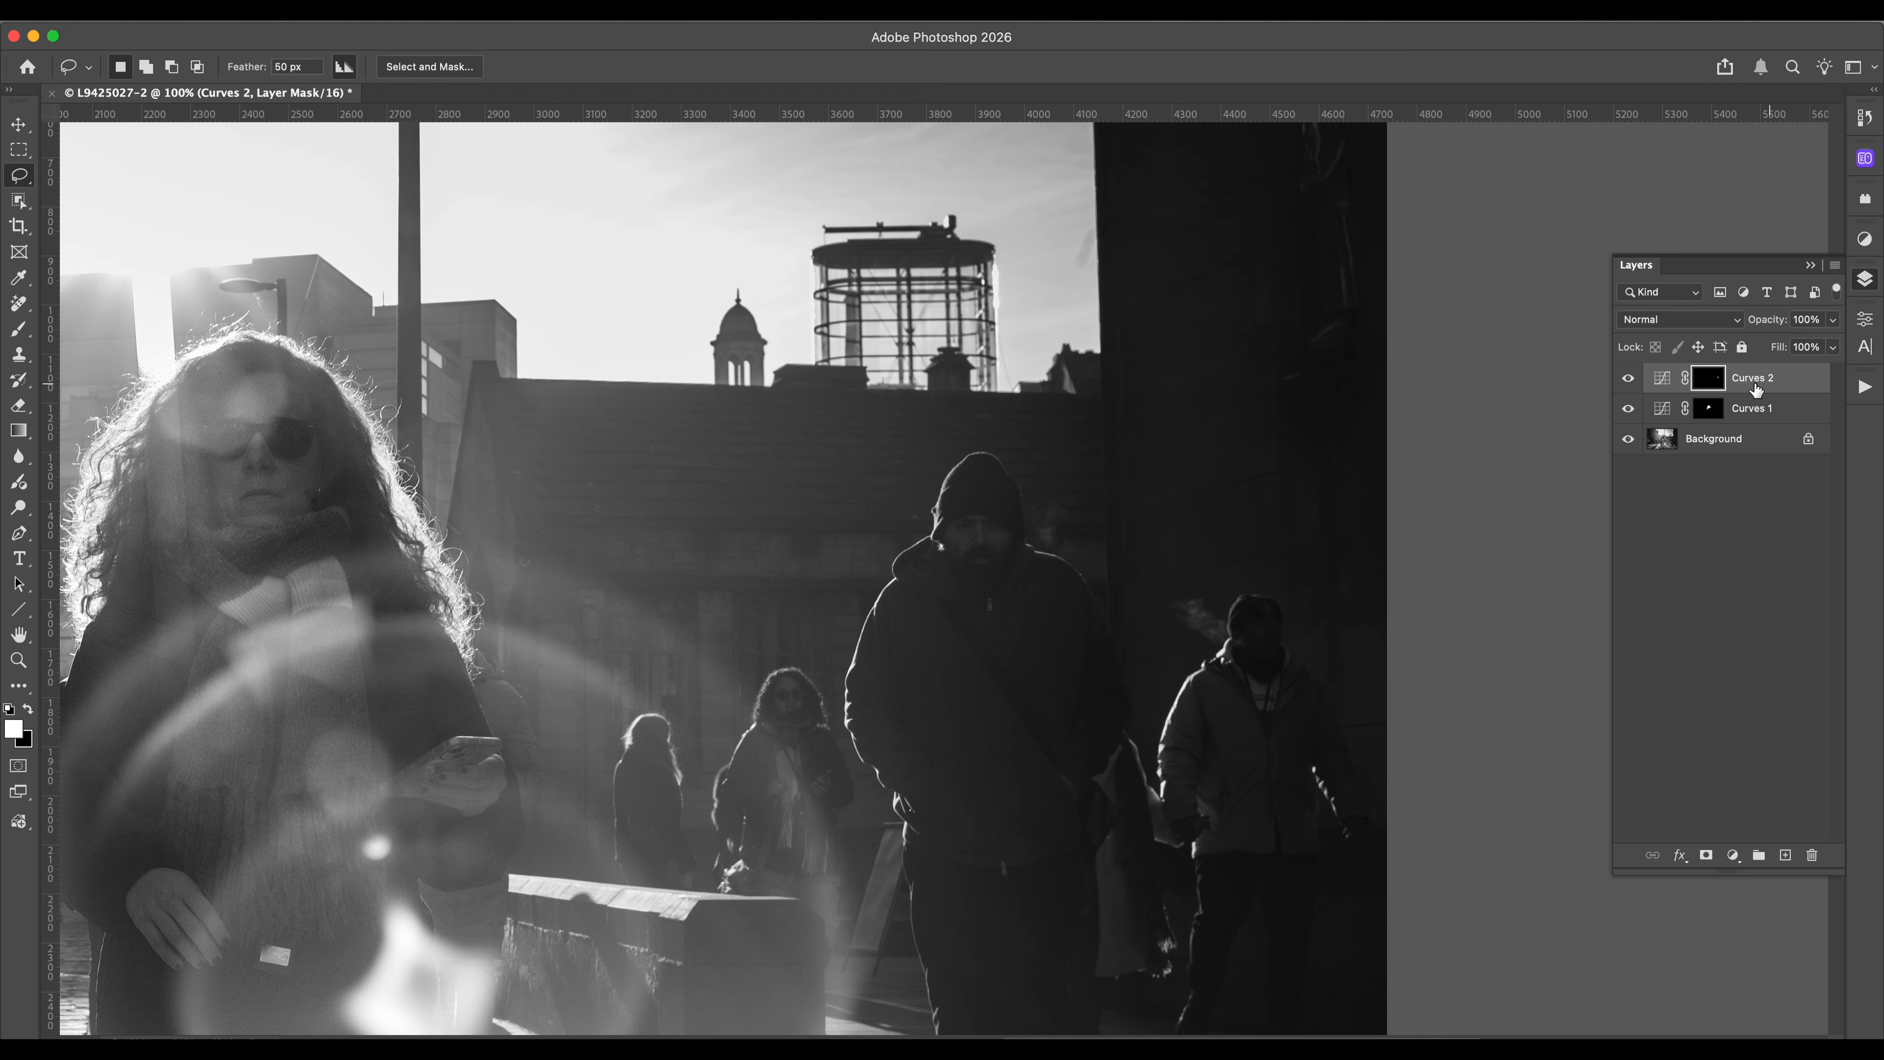
{"action": "left_click", "coordinate": [1628, 380]}
{"action": "left_click", "coordinate": [1628, 379]}
Step: Lasso the face of the hooded pedestrian left of the woman with a 50 px feather and add a Curves adjustment layer
{"action": "left_click_drag", "start_coordinate": [696, 611], "coordinate": [1060, 547]}
{"action": "left_click_drag", "start_coordinate": [858, 567], "coordinate": [1086, 505]}
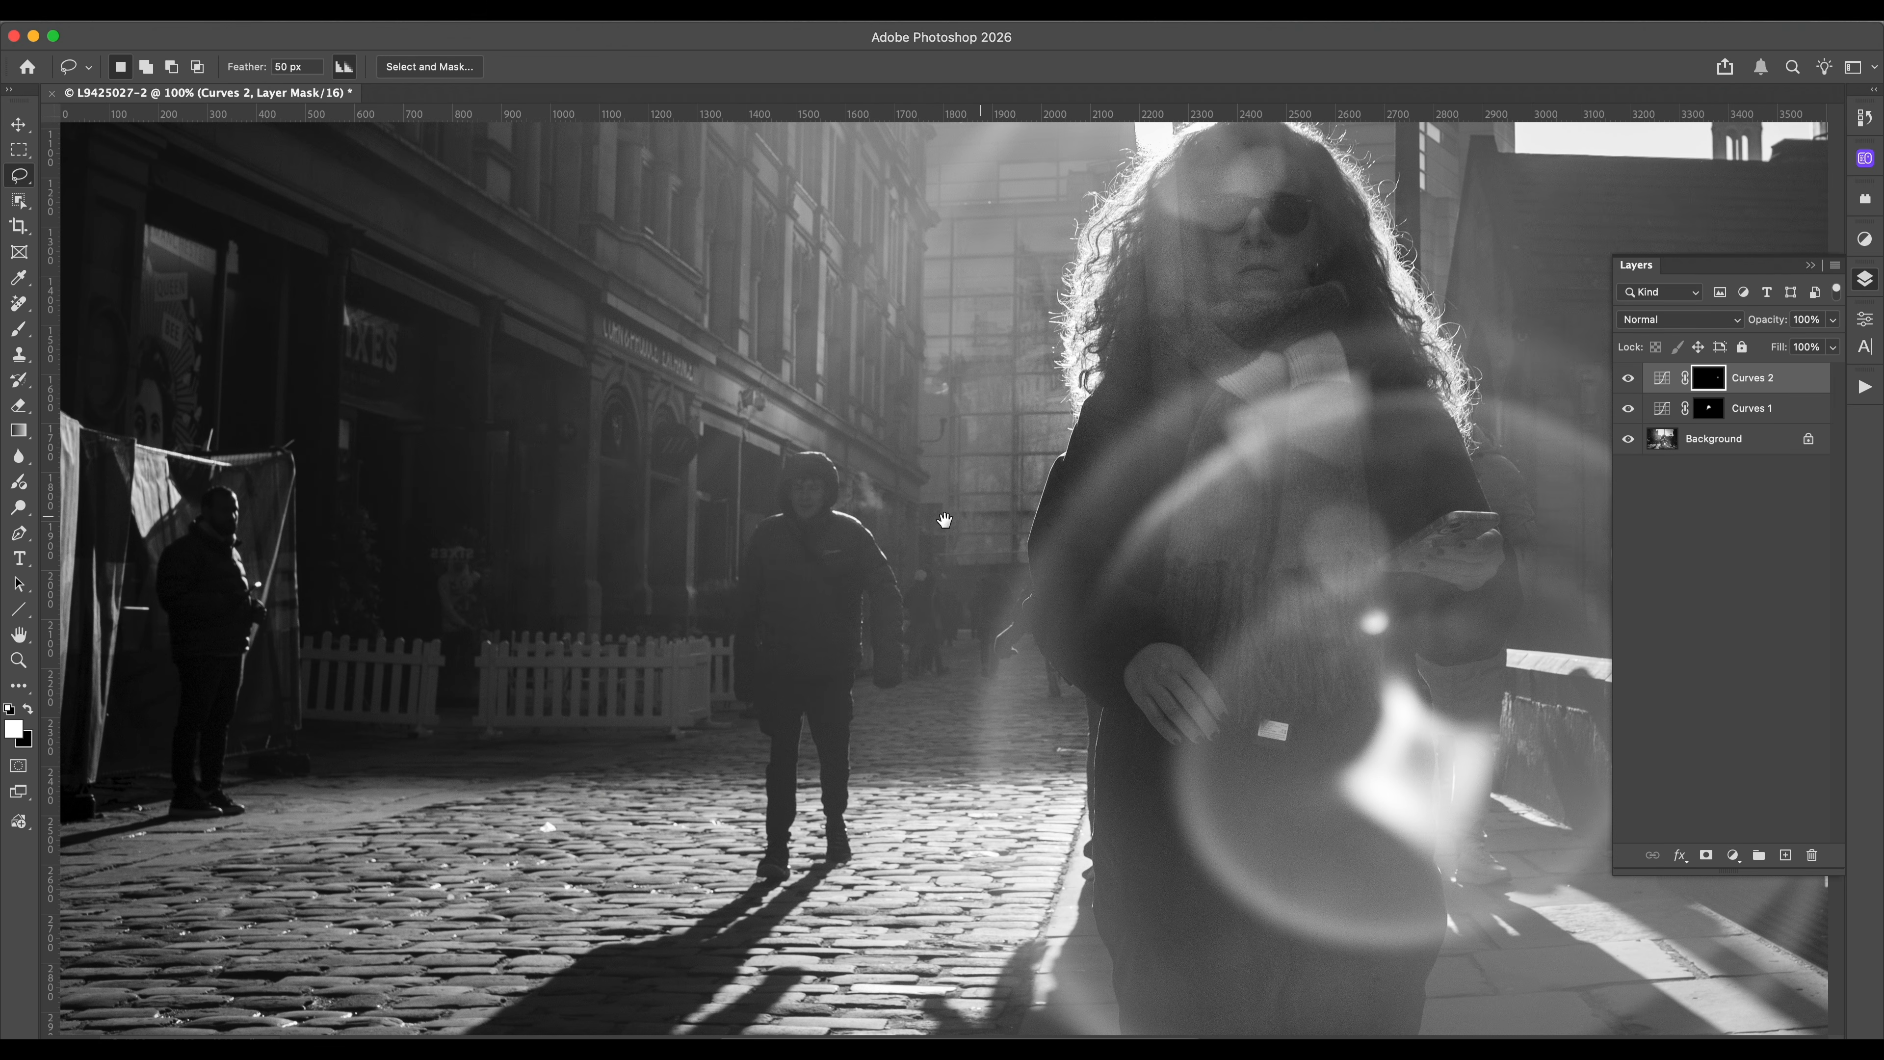
{"action": "mouse_move", "coordinate": [821, 460]}
{"action": "left_mouse_down"}
{"action": "mouse_move", "coordinate": [791, 476]}
{"action": "mouse_move", "coordinate": [759, 643]}
{"action": "mouse_move", "coordinate": [829, 660]}
{"action": "mouse_move", "coordinate": [862, 568]}
{"action": "mouse_move", "coordinate": [825, 459]}
{"action": "mouse_move", "coordinate": [803, 455]}
{"action": "left_mouse_up"}
{"action": "key", "text": "super+m"}
{"action": "left_click", "coordinate": [1149, 519]}
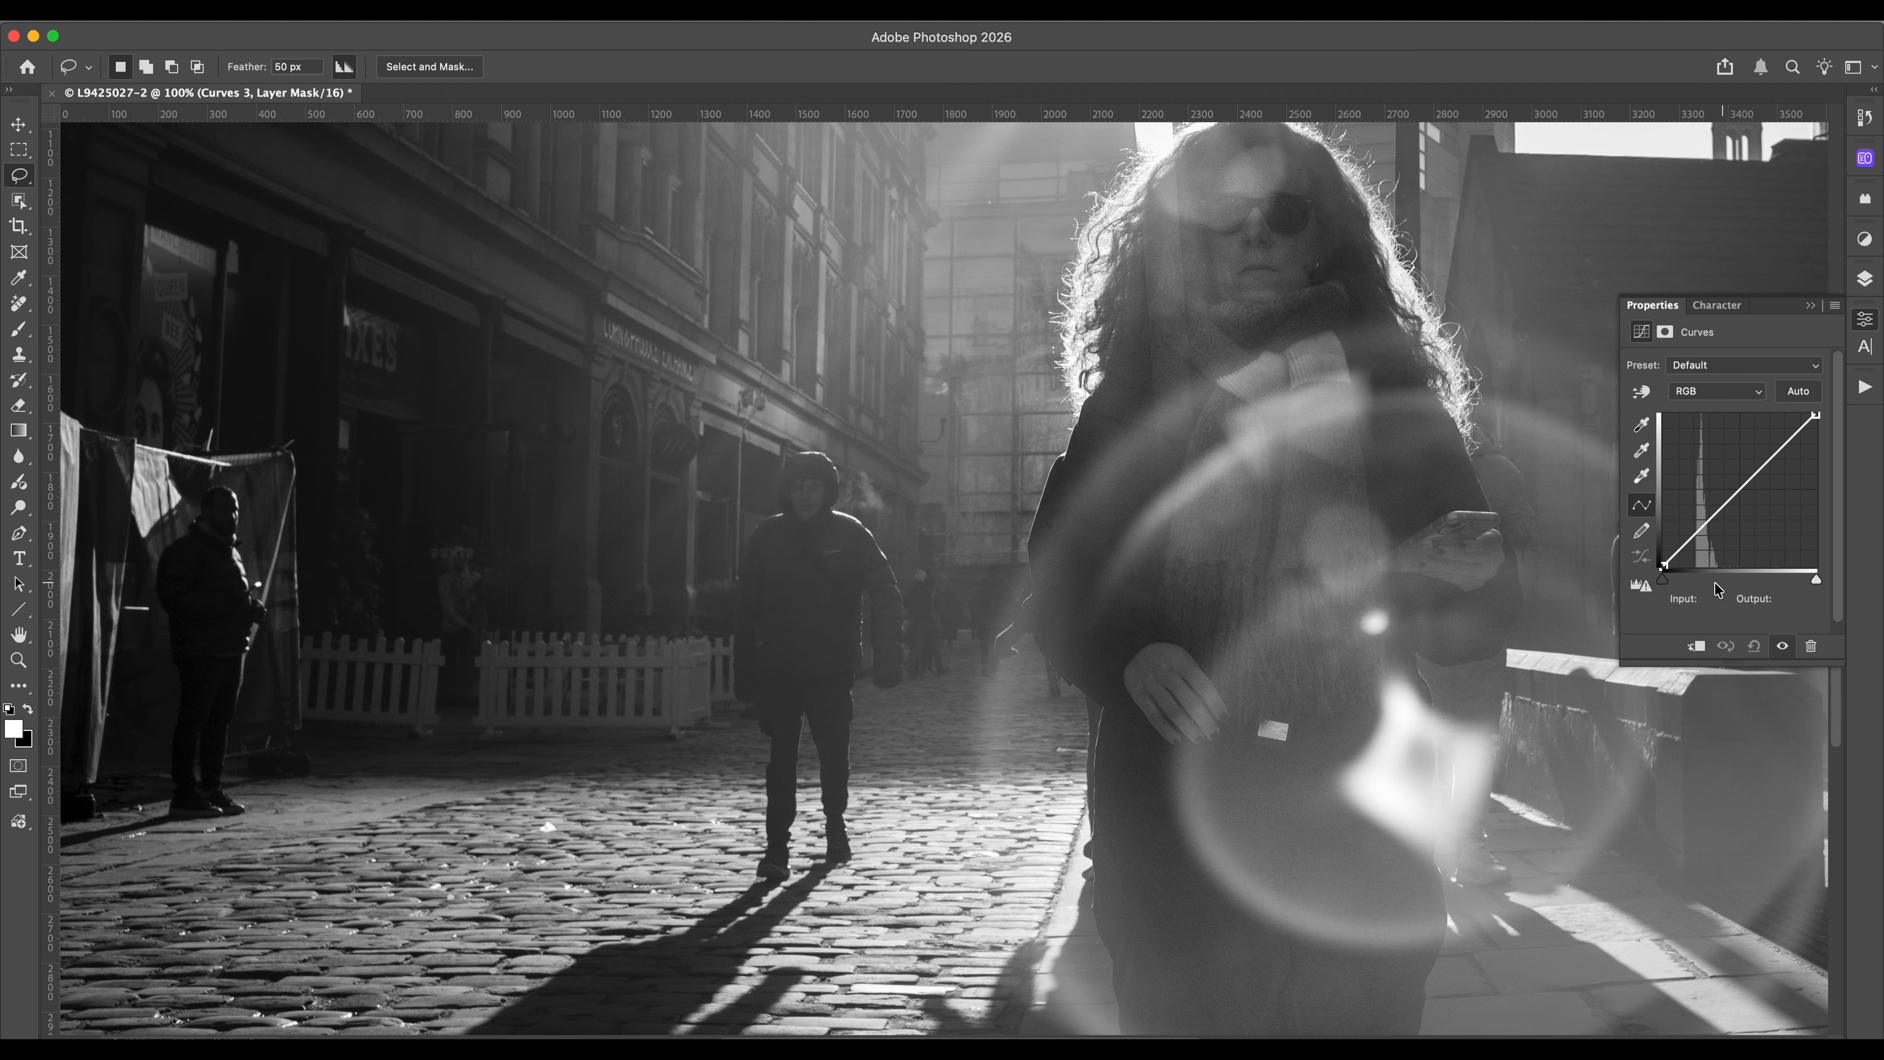
Step: Shape the hooded pedestrian's curve: black point at input 6, white point at 210, a point at 68/58 and a raised upper point
{"action": "left_click_drag", "start_coordinate": [1663, 585], "coordinate": [1670, 583]}
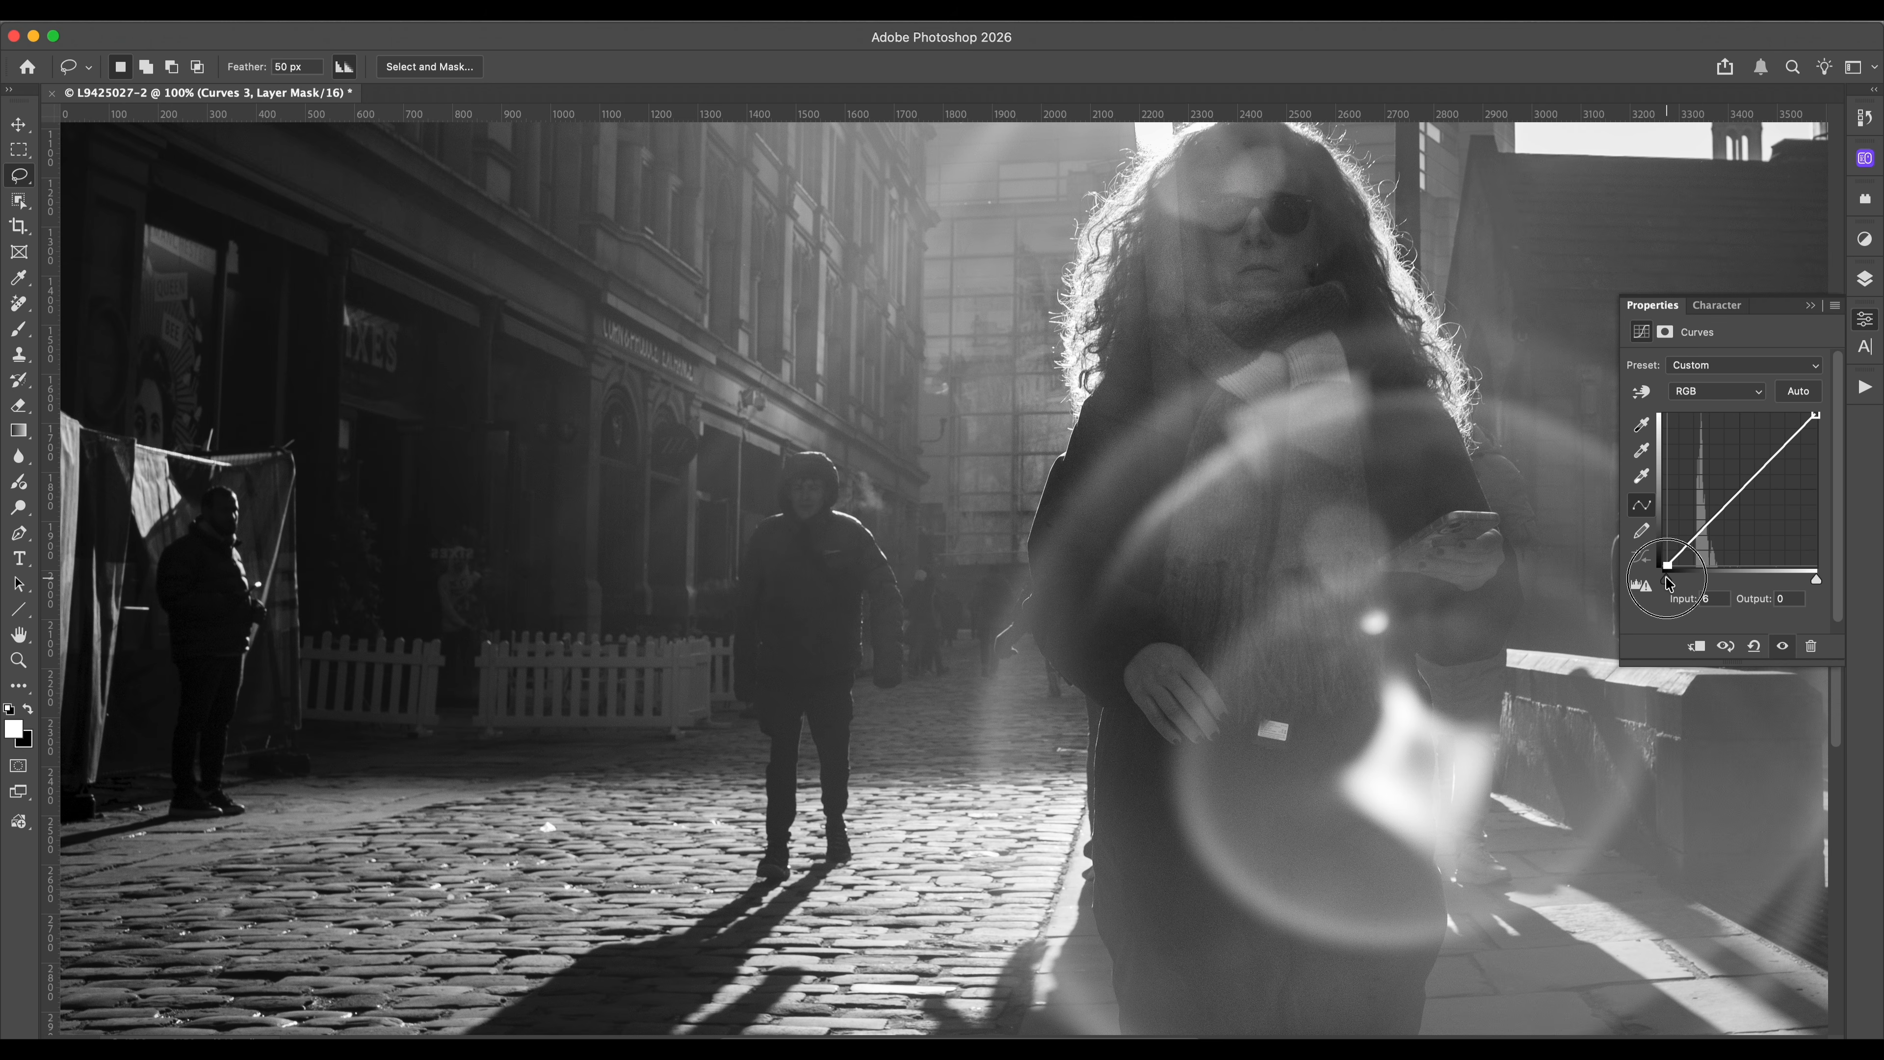
{"action": "left_click_drag", "start_coordinate": [1816, 579], "coordinate": [1789, 576]}
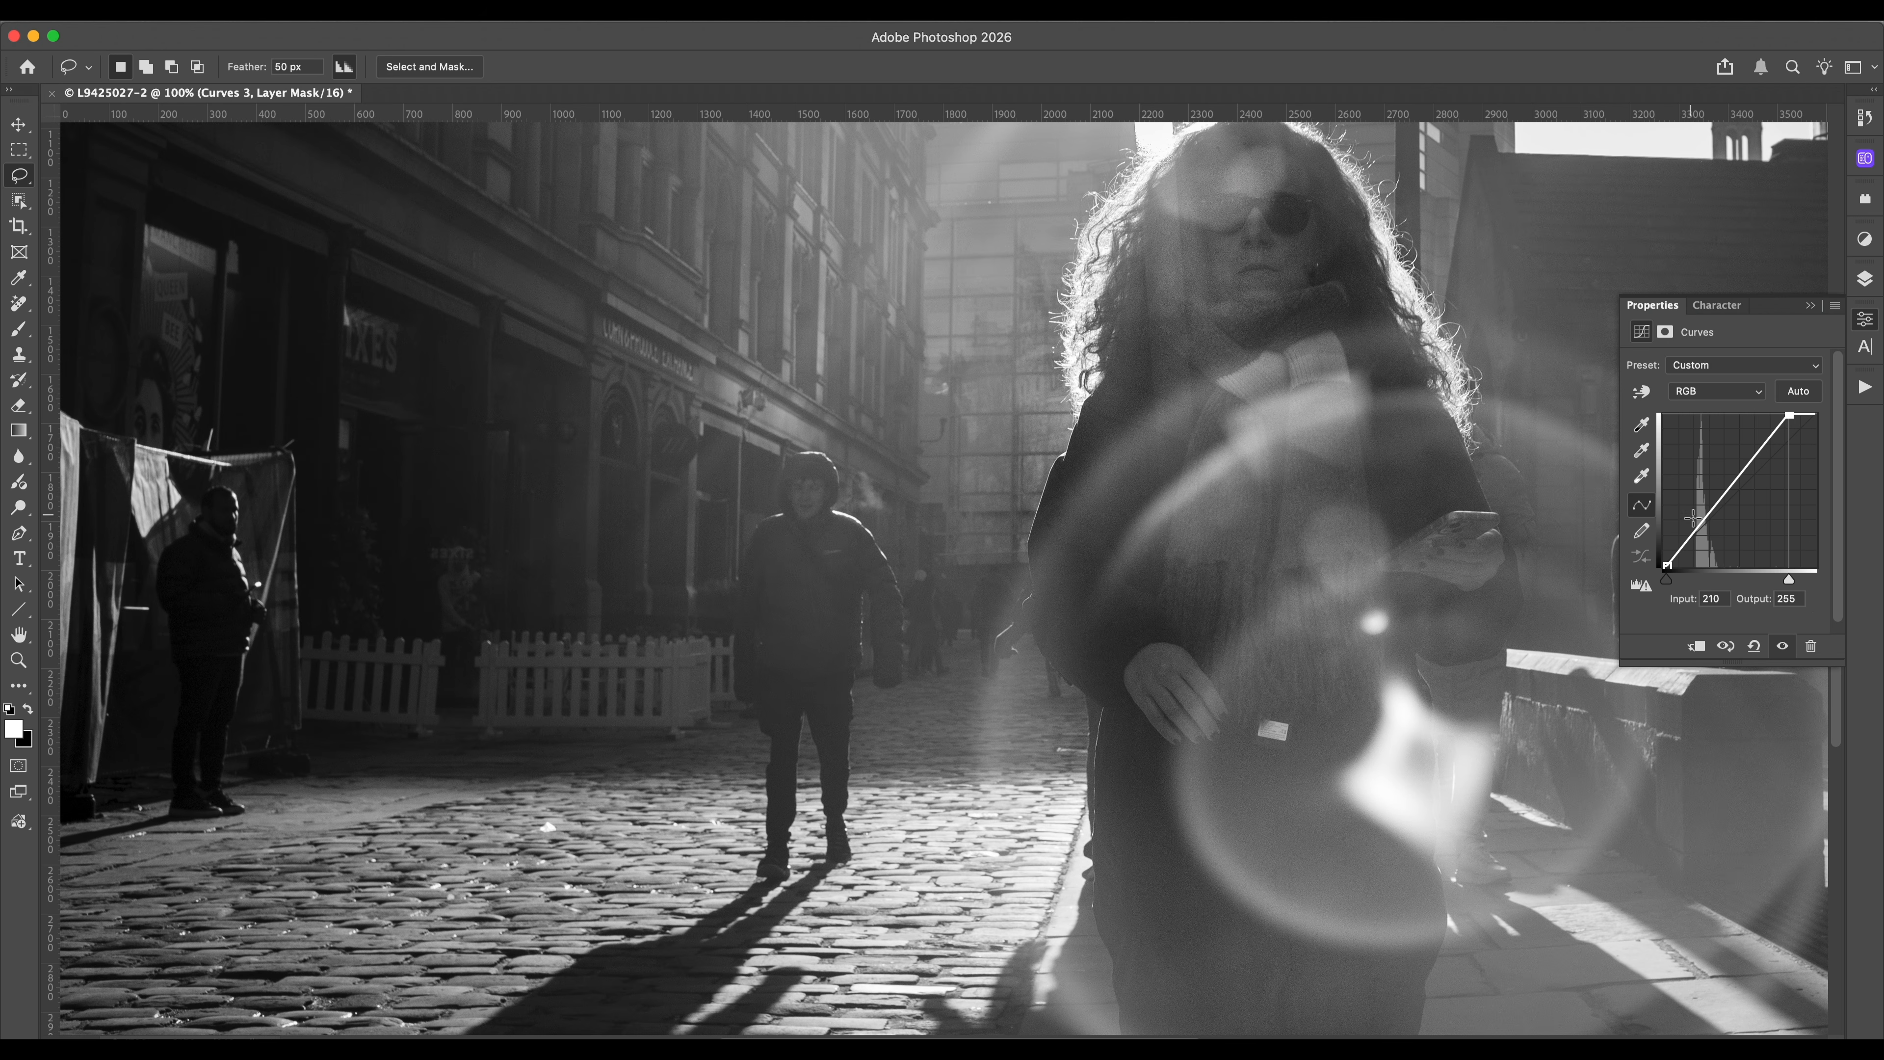
{"action": "left_click_drag", "start_coordinate": [1702, 528], "coordinate": [1704, 531]}
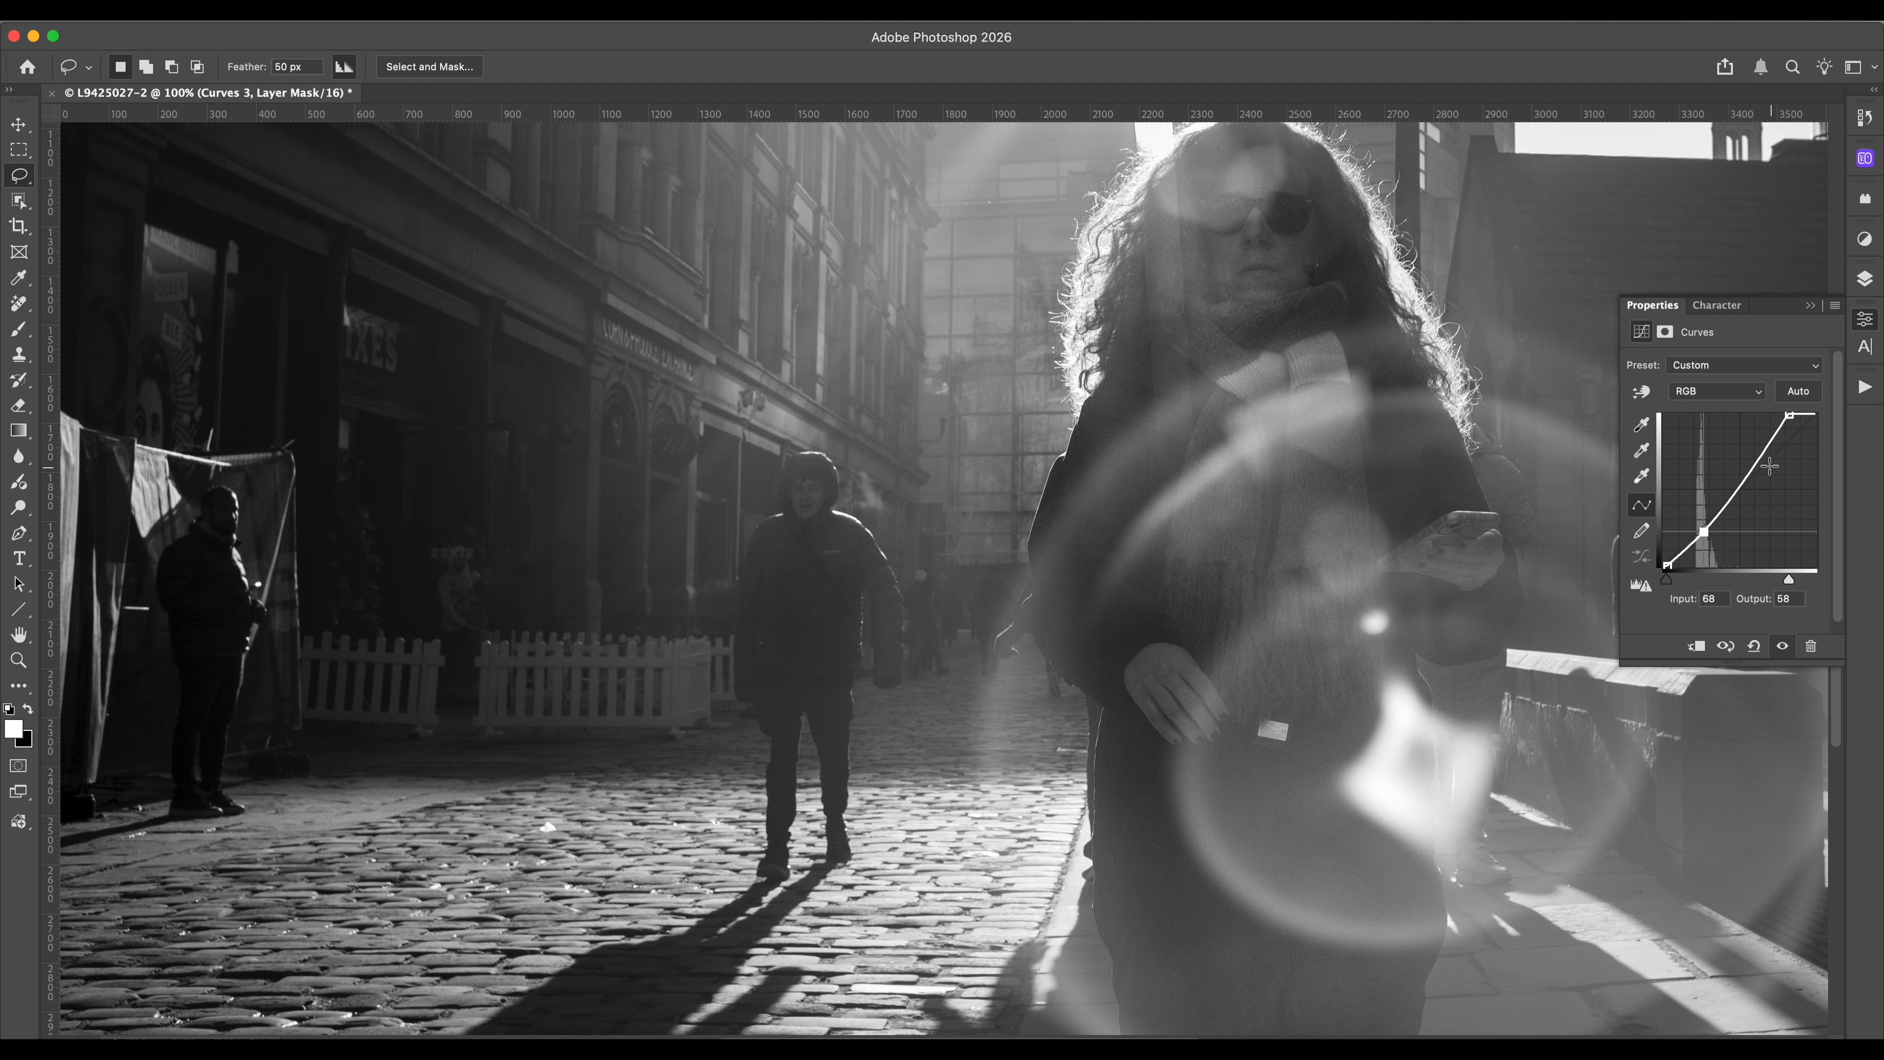
{"action": "left_click_drag", "start_coordinate": [1759, 455], "coordinate": [1736, 446]}
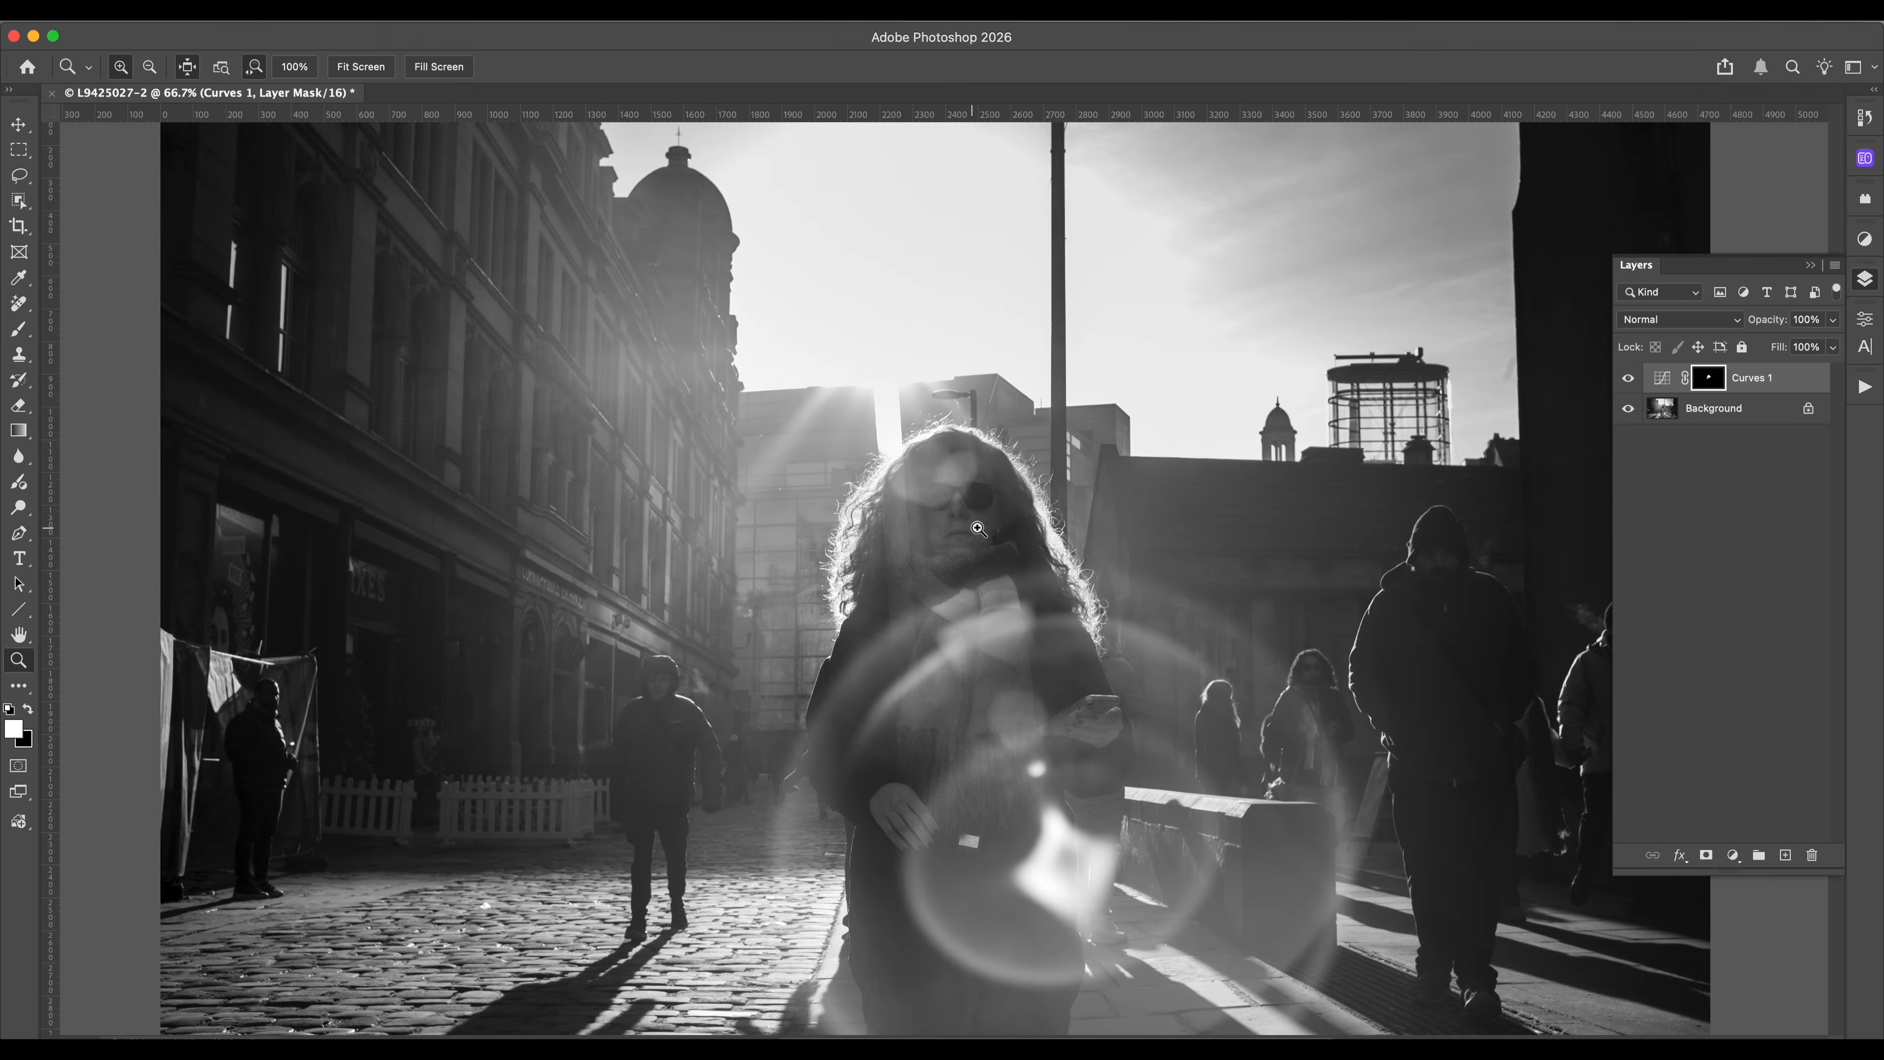
Step: Examine the woman's face up close with its Curves adjustment and compare it against the whole frame
{"action": "left_click", "coordinate": [987, 527]}
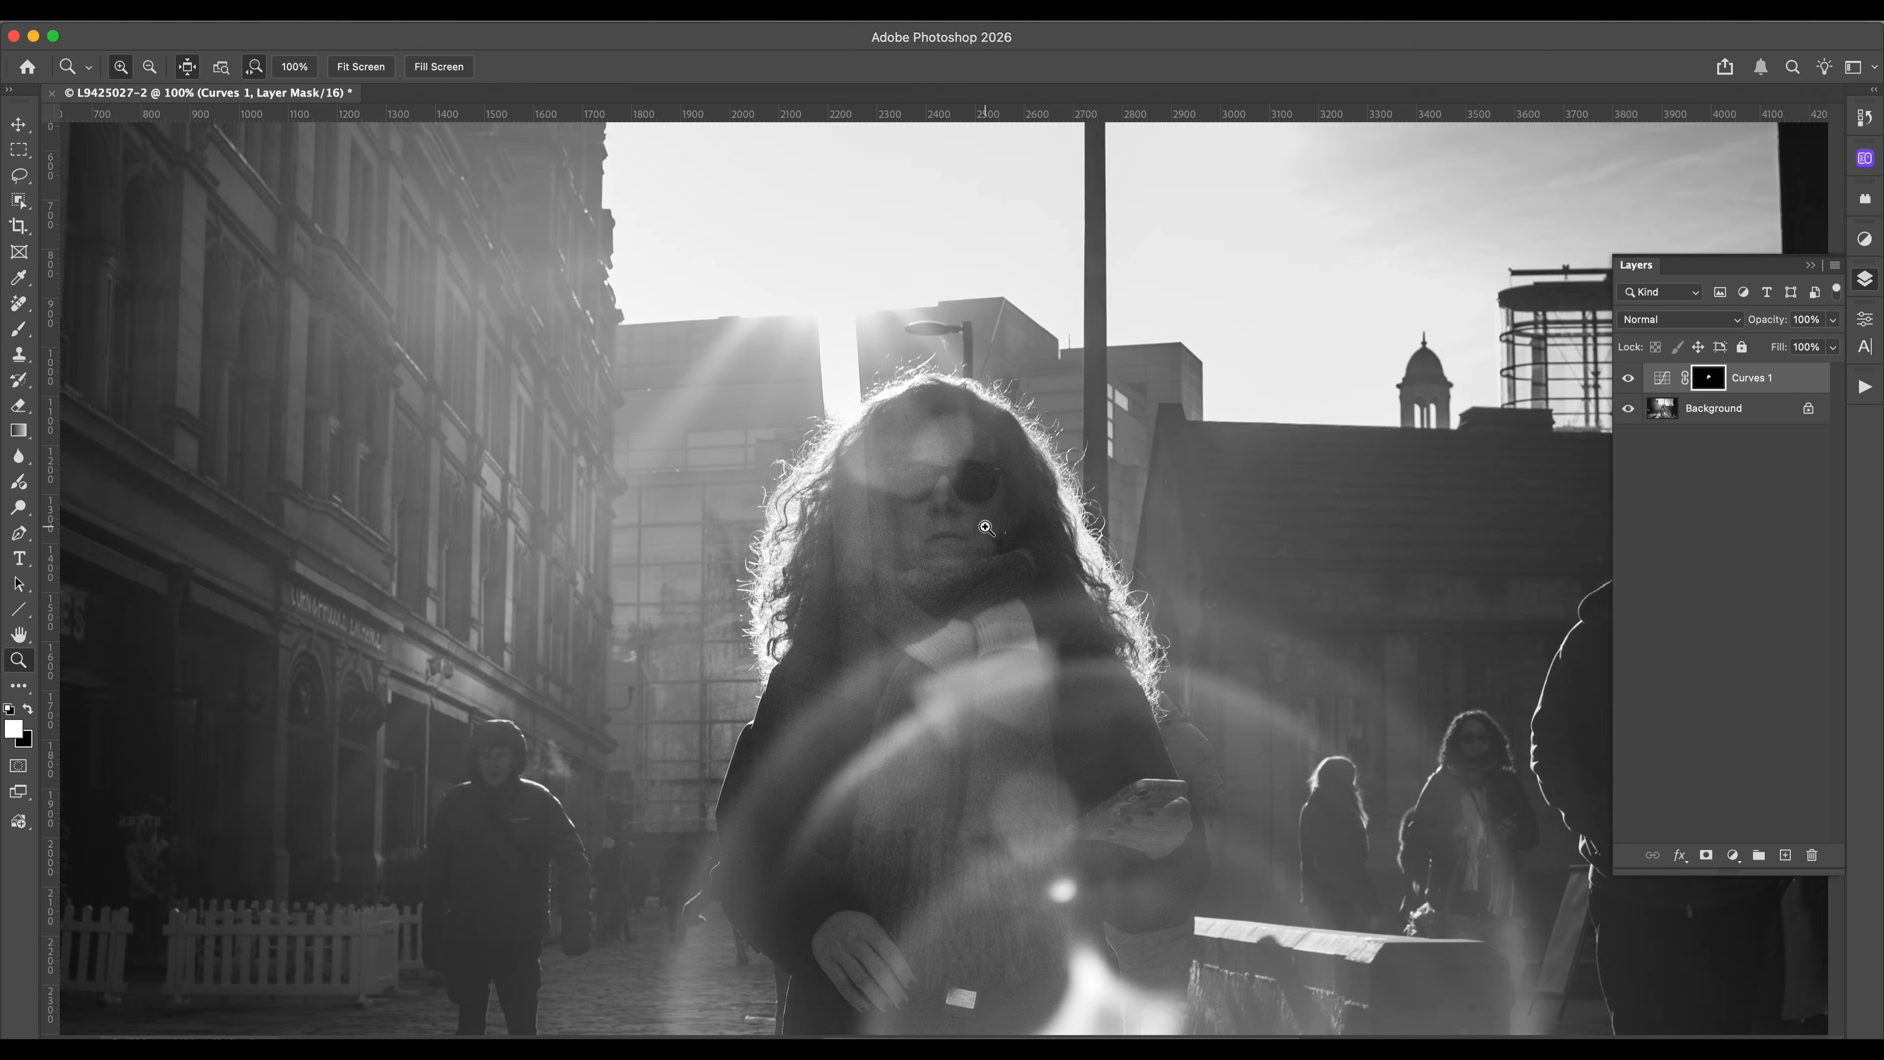
{"action": "left_click", "coordinate": [987, 527]}
{"action": "left_click", "coordinate": [987, 527]}
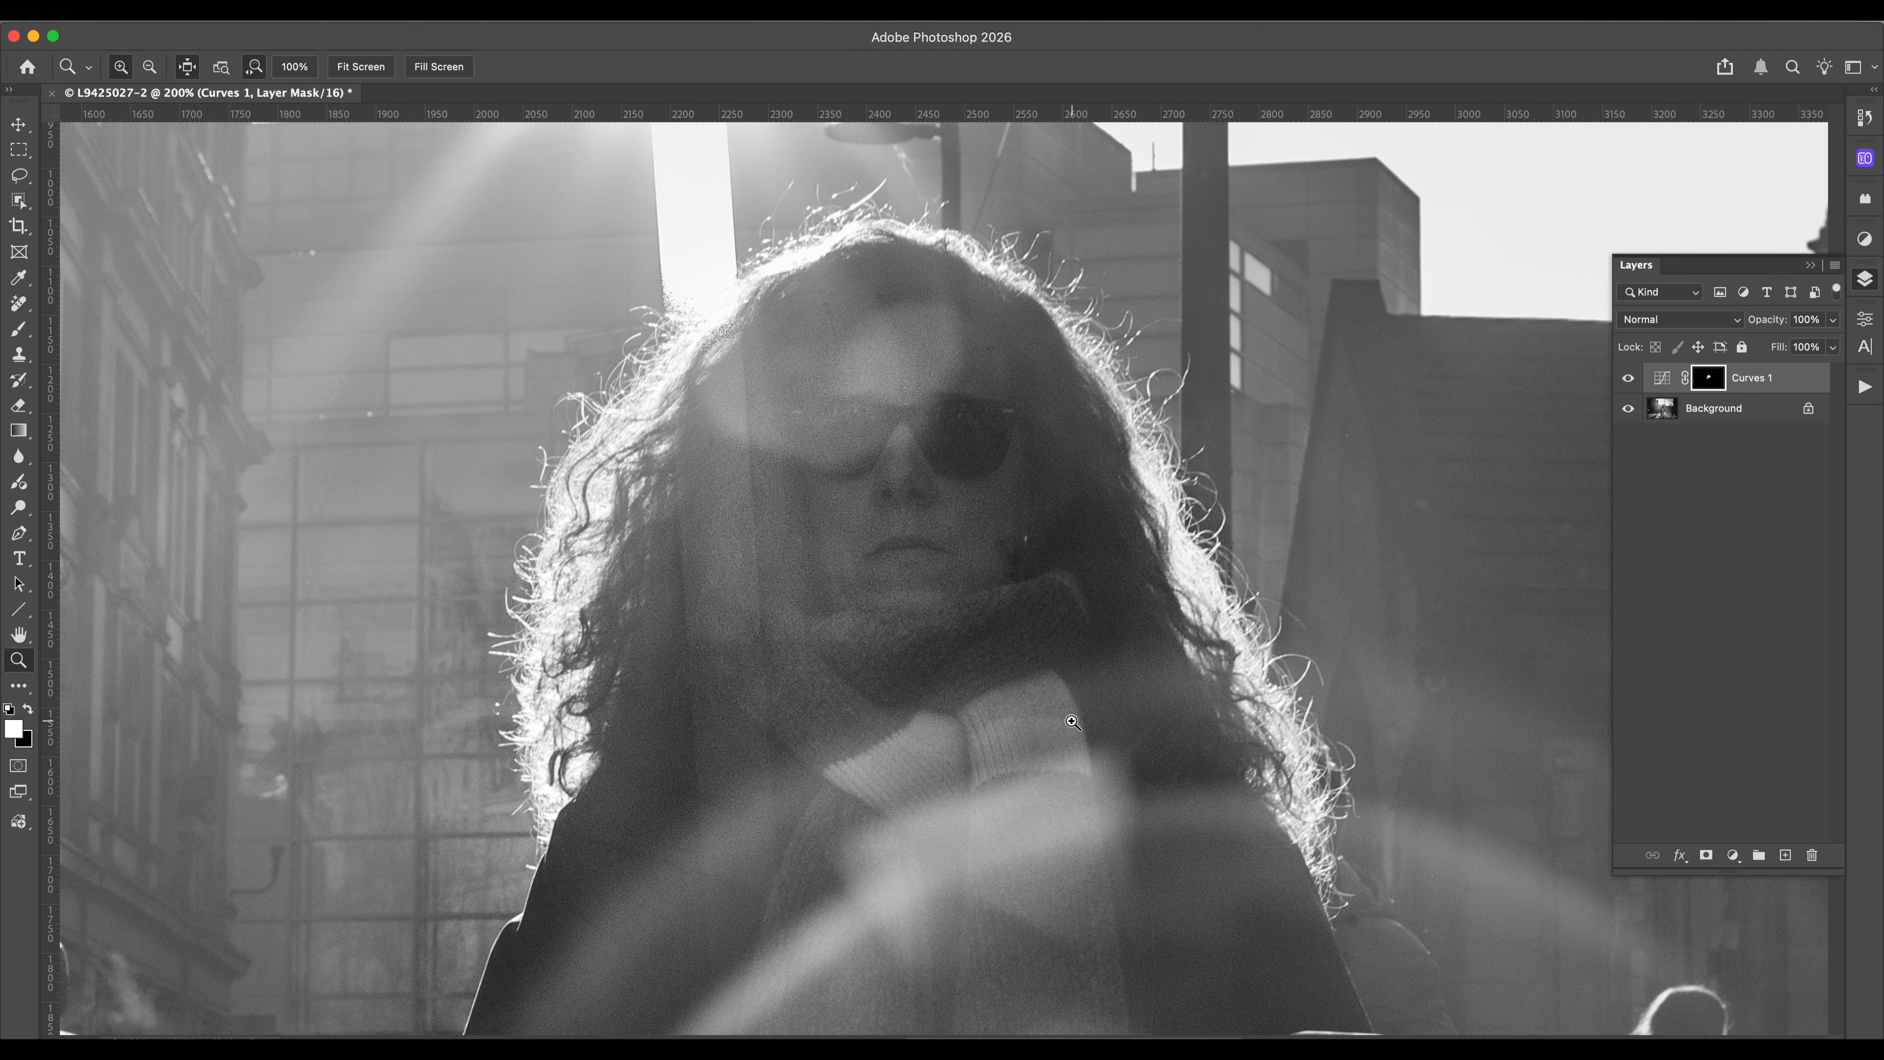
{"action": "key", "text": "super+minus"}
{"action": "key", "text": "super+minus"}
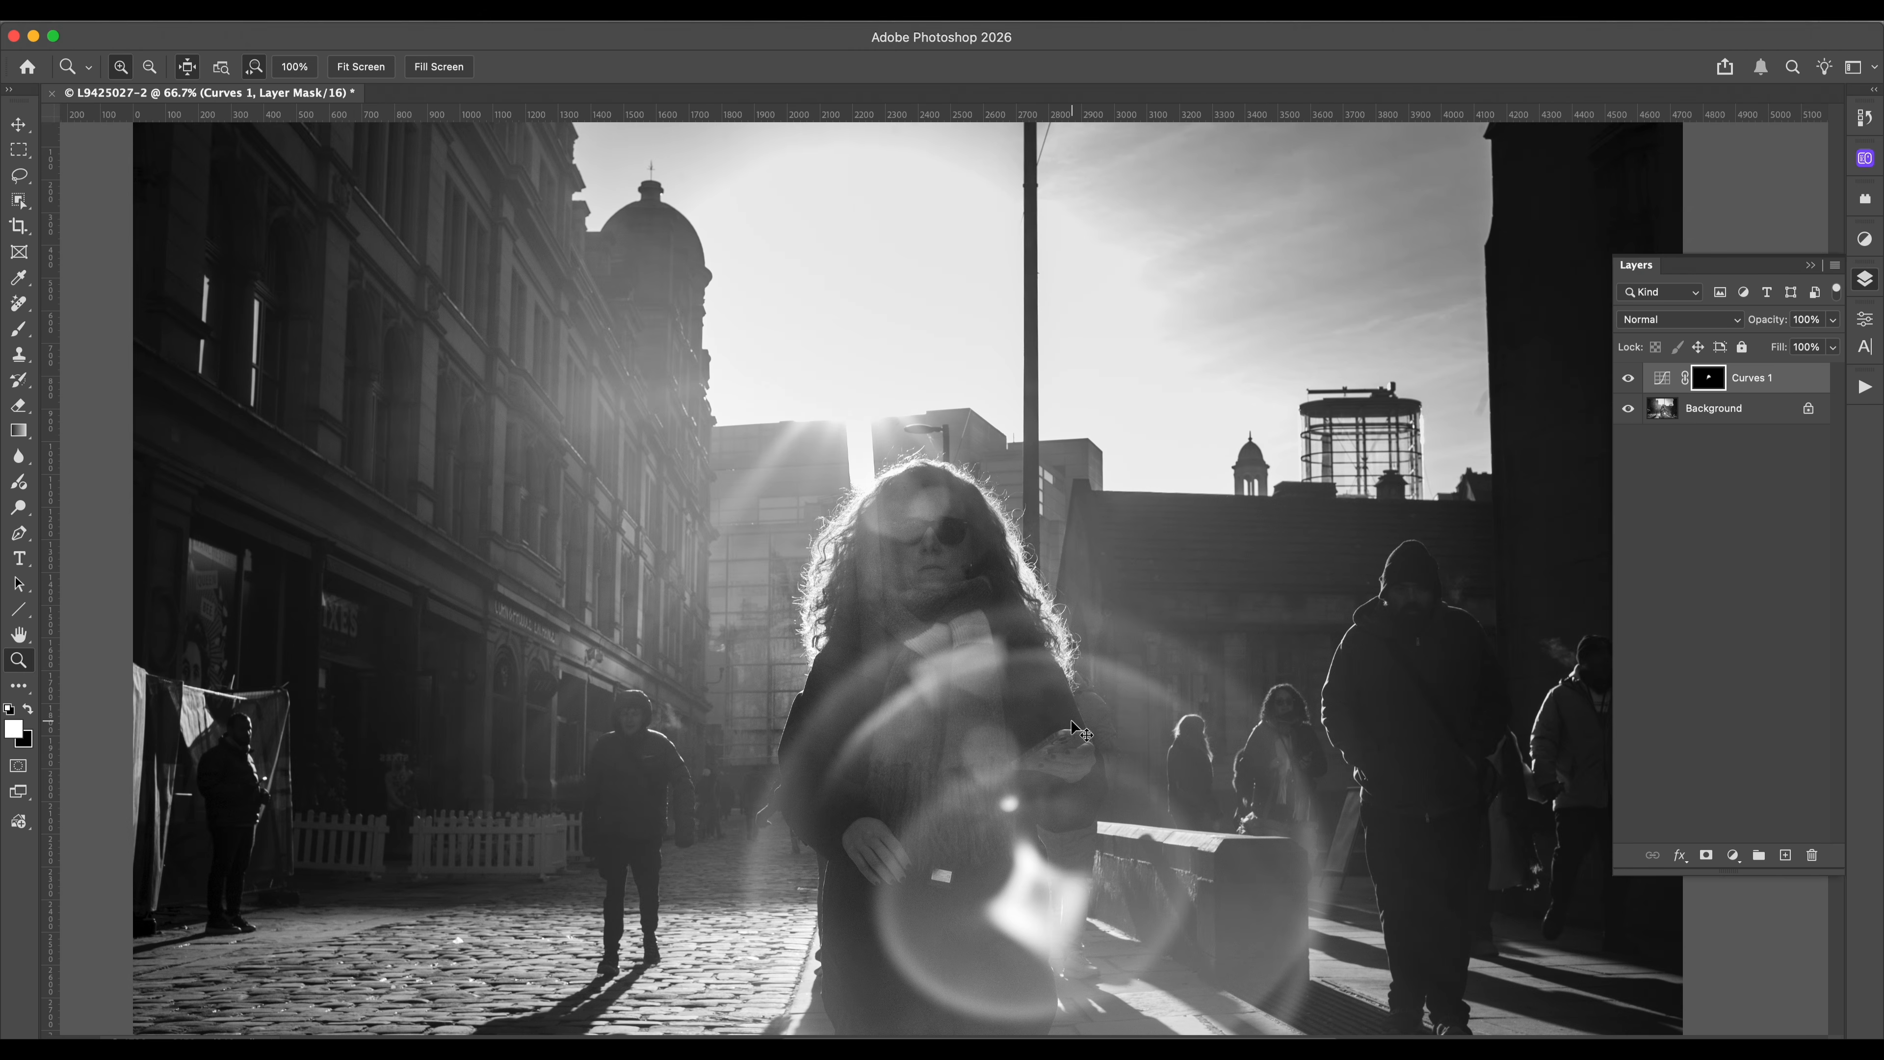
{"action": "key", "text": "super+minus"}
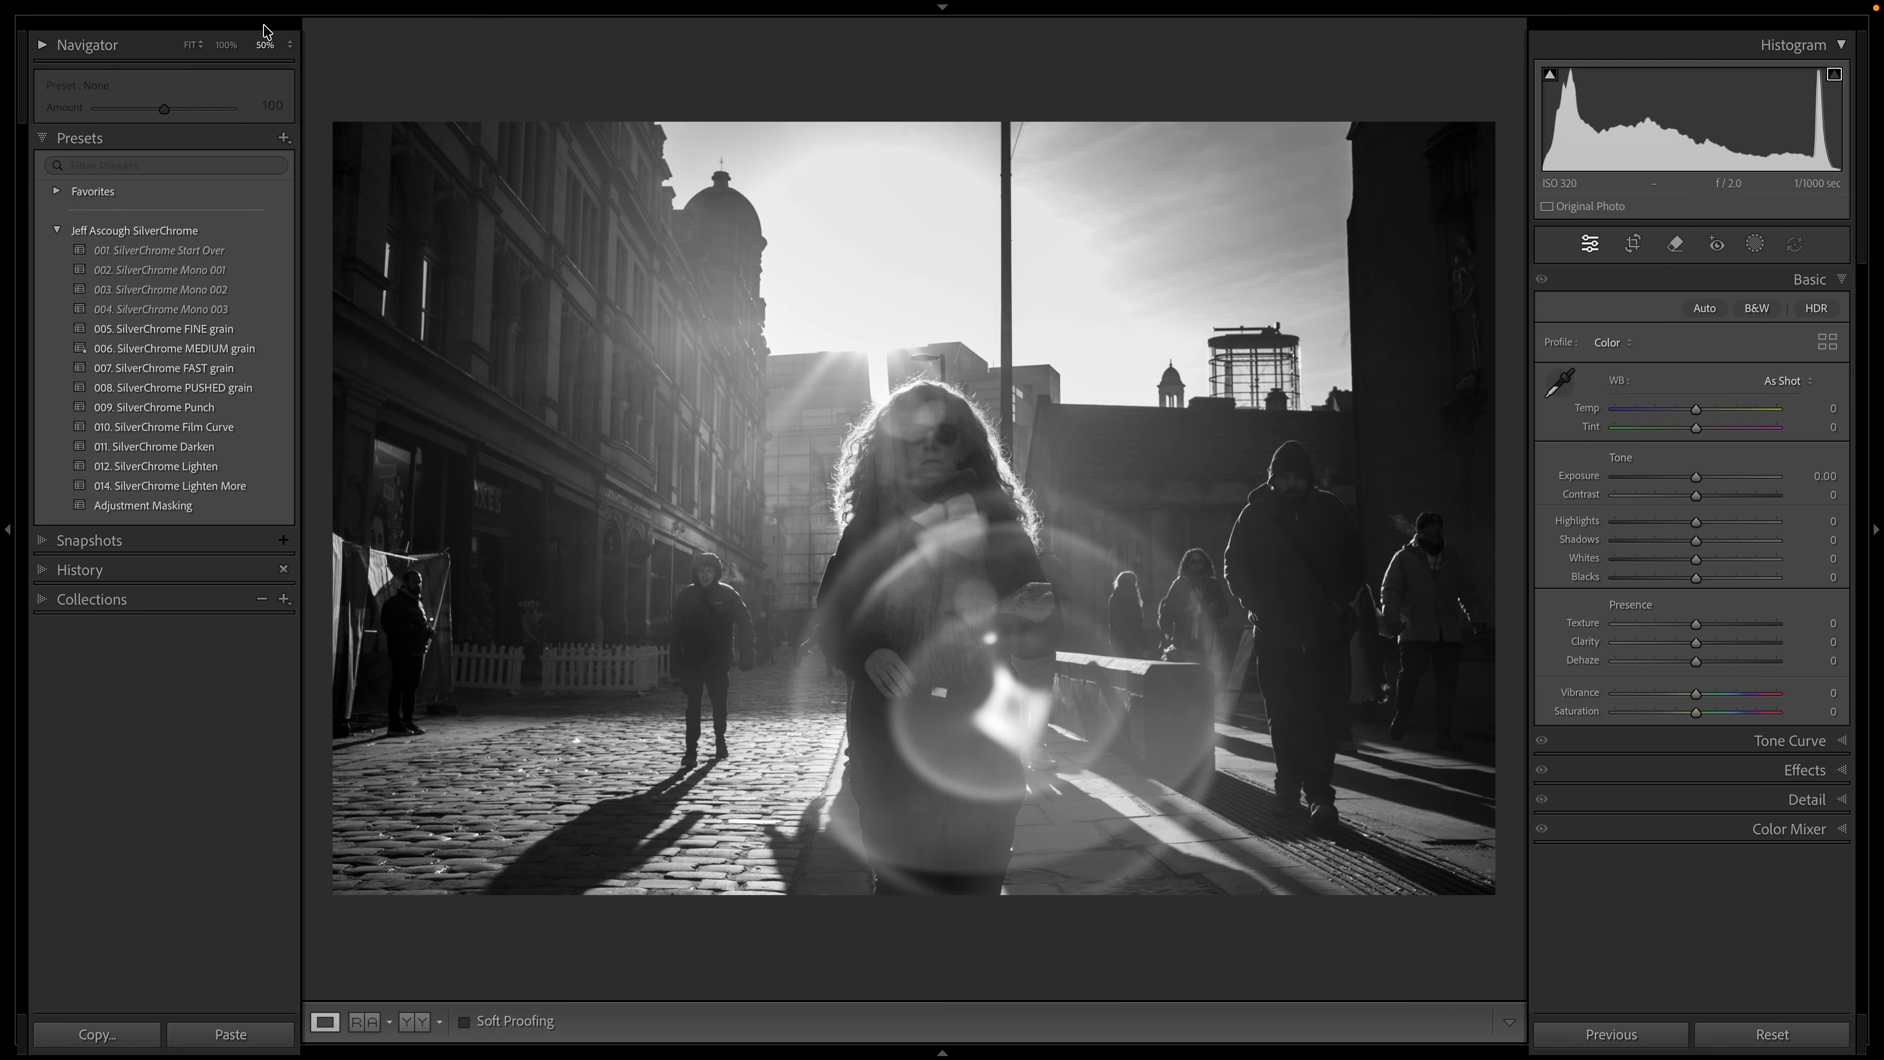
Step: In Lightroom, apply the 005. SilverChrome FINE grain preset to the photo and set its amount to 162
{"action": "left_click", "coordinate": [226, 44]}
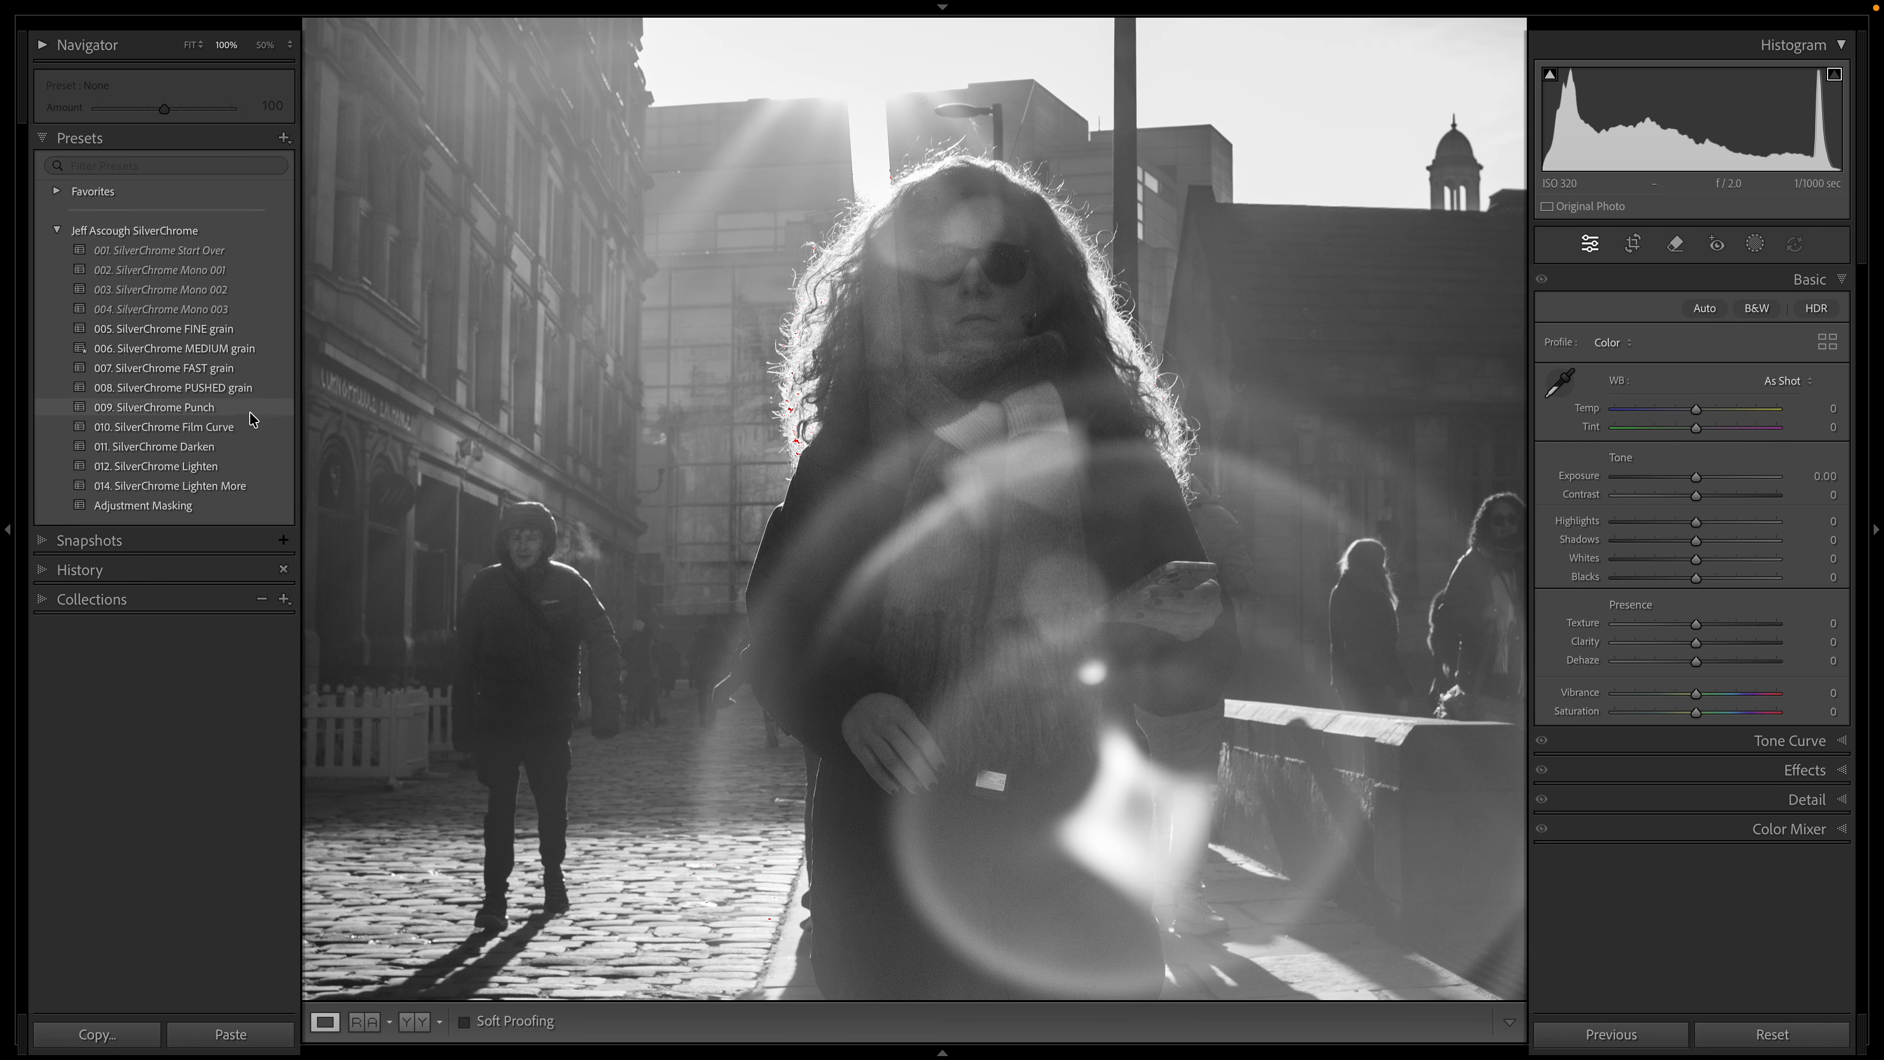
{"action": "left_click", "coordinate": [176, 332]}
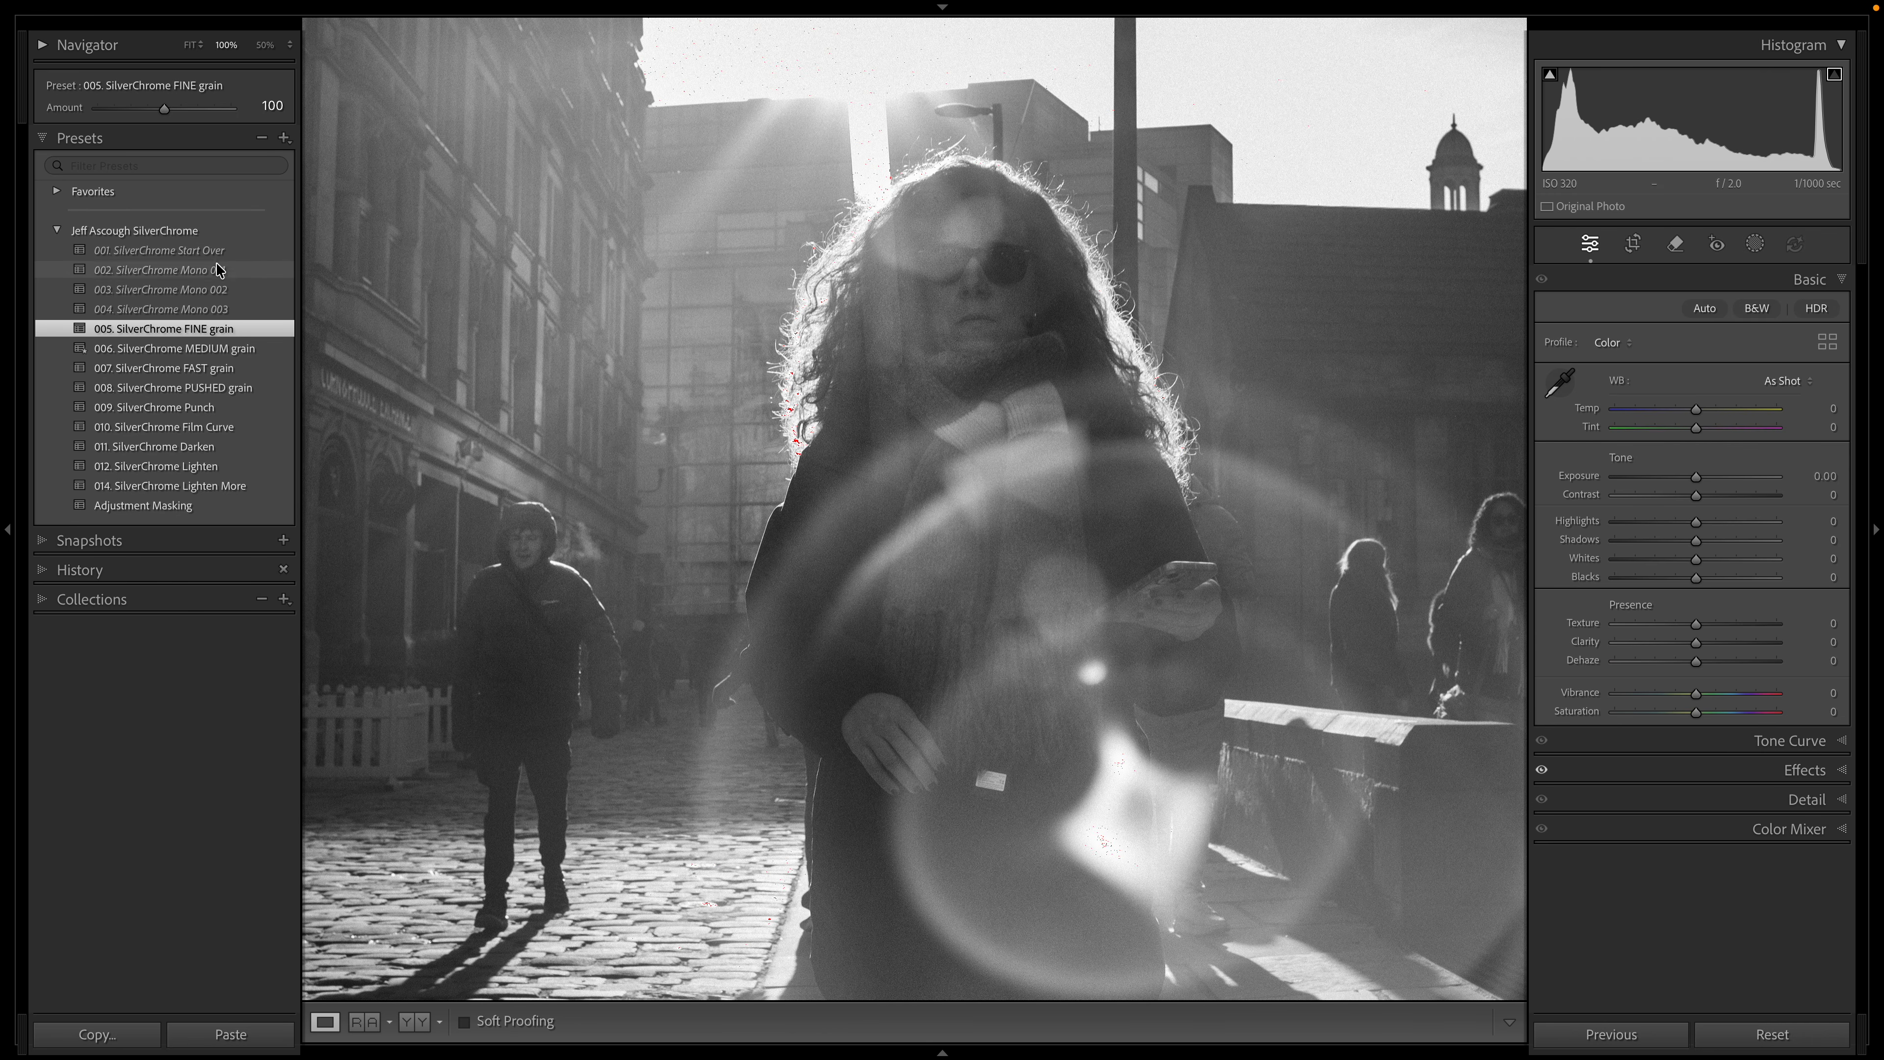
{"action": "left_click_drag", "start_coordinate": [165, 115], "coordinate": [206, 114]}
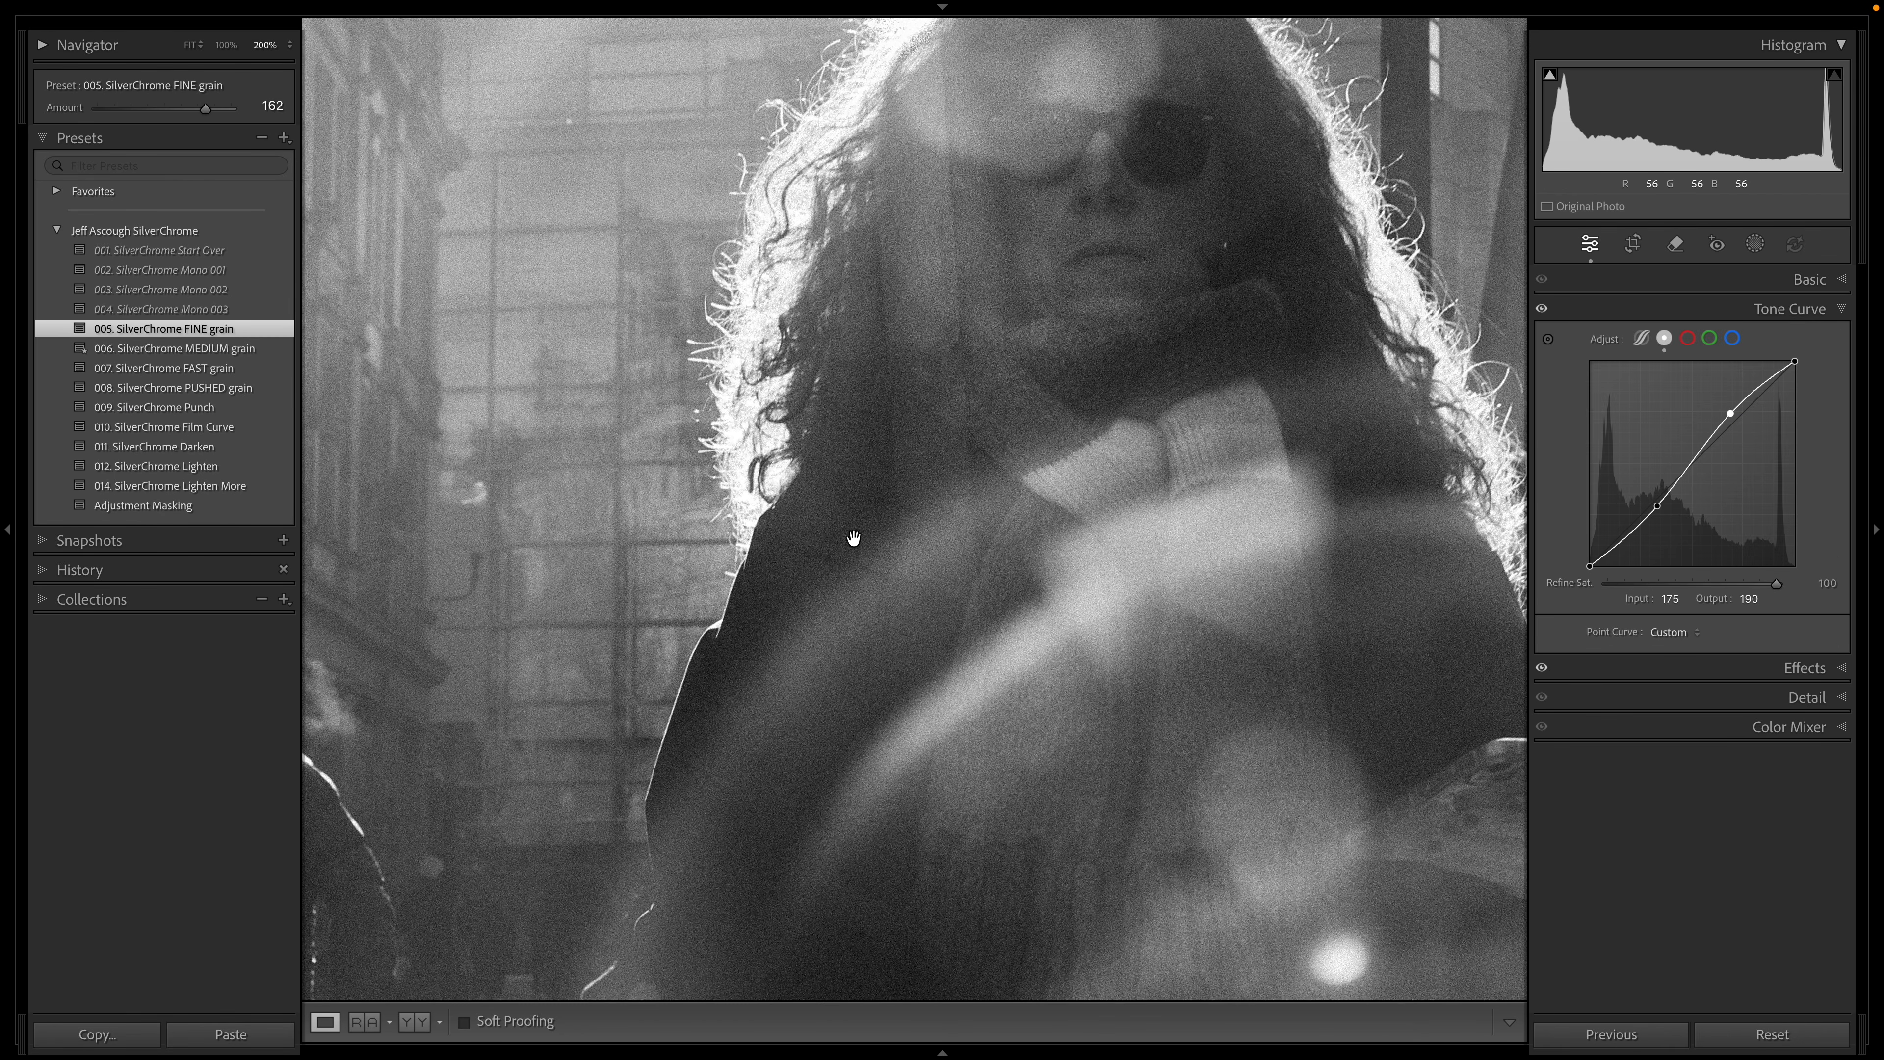
{"action": "left_click_drag", "start_coordinate": [855, 541], "coordinate": [865, 468]}
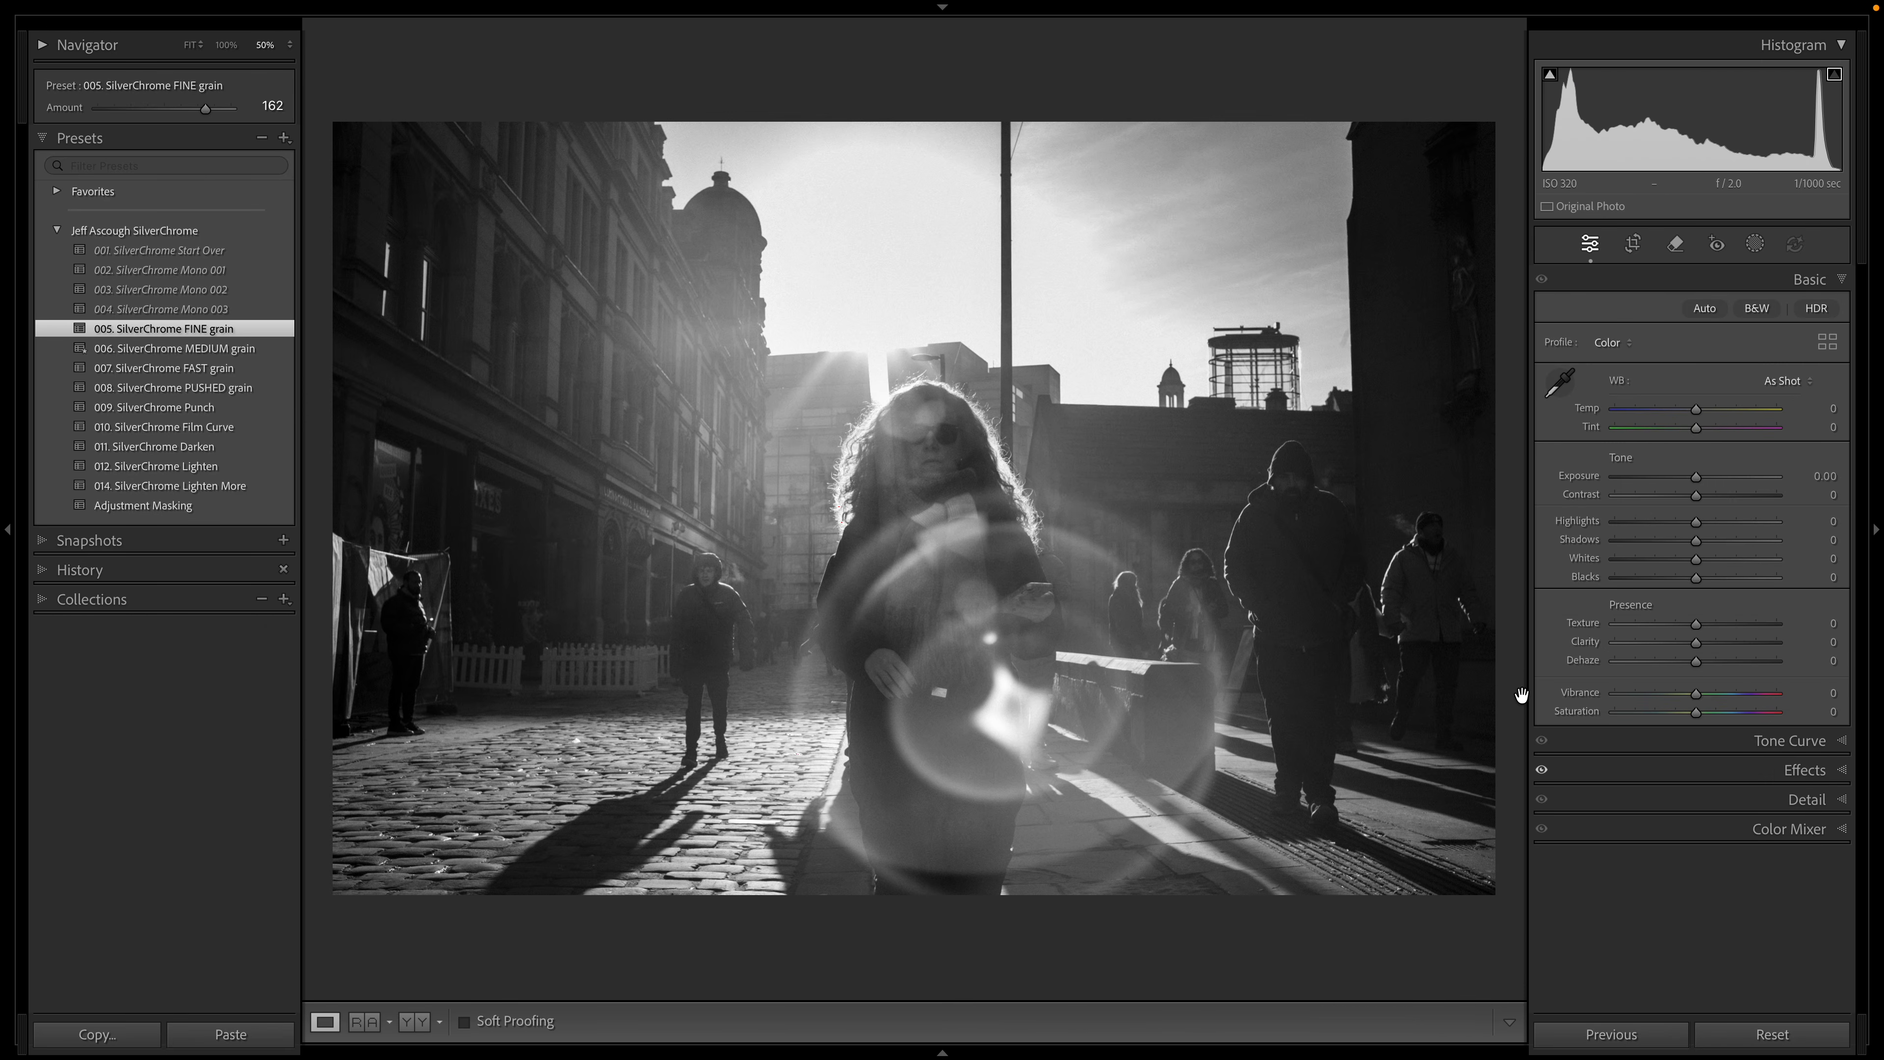
Step: Shape the global tone curve into a gentle S, with a lowered shadow point and a highlight point at 175/190
{"action": "left_click", "coordinate": [1774, 741]}
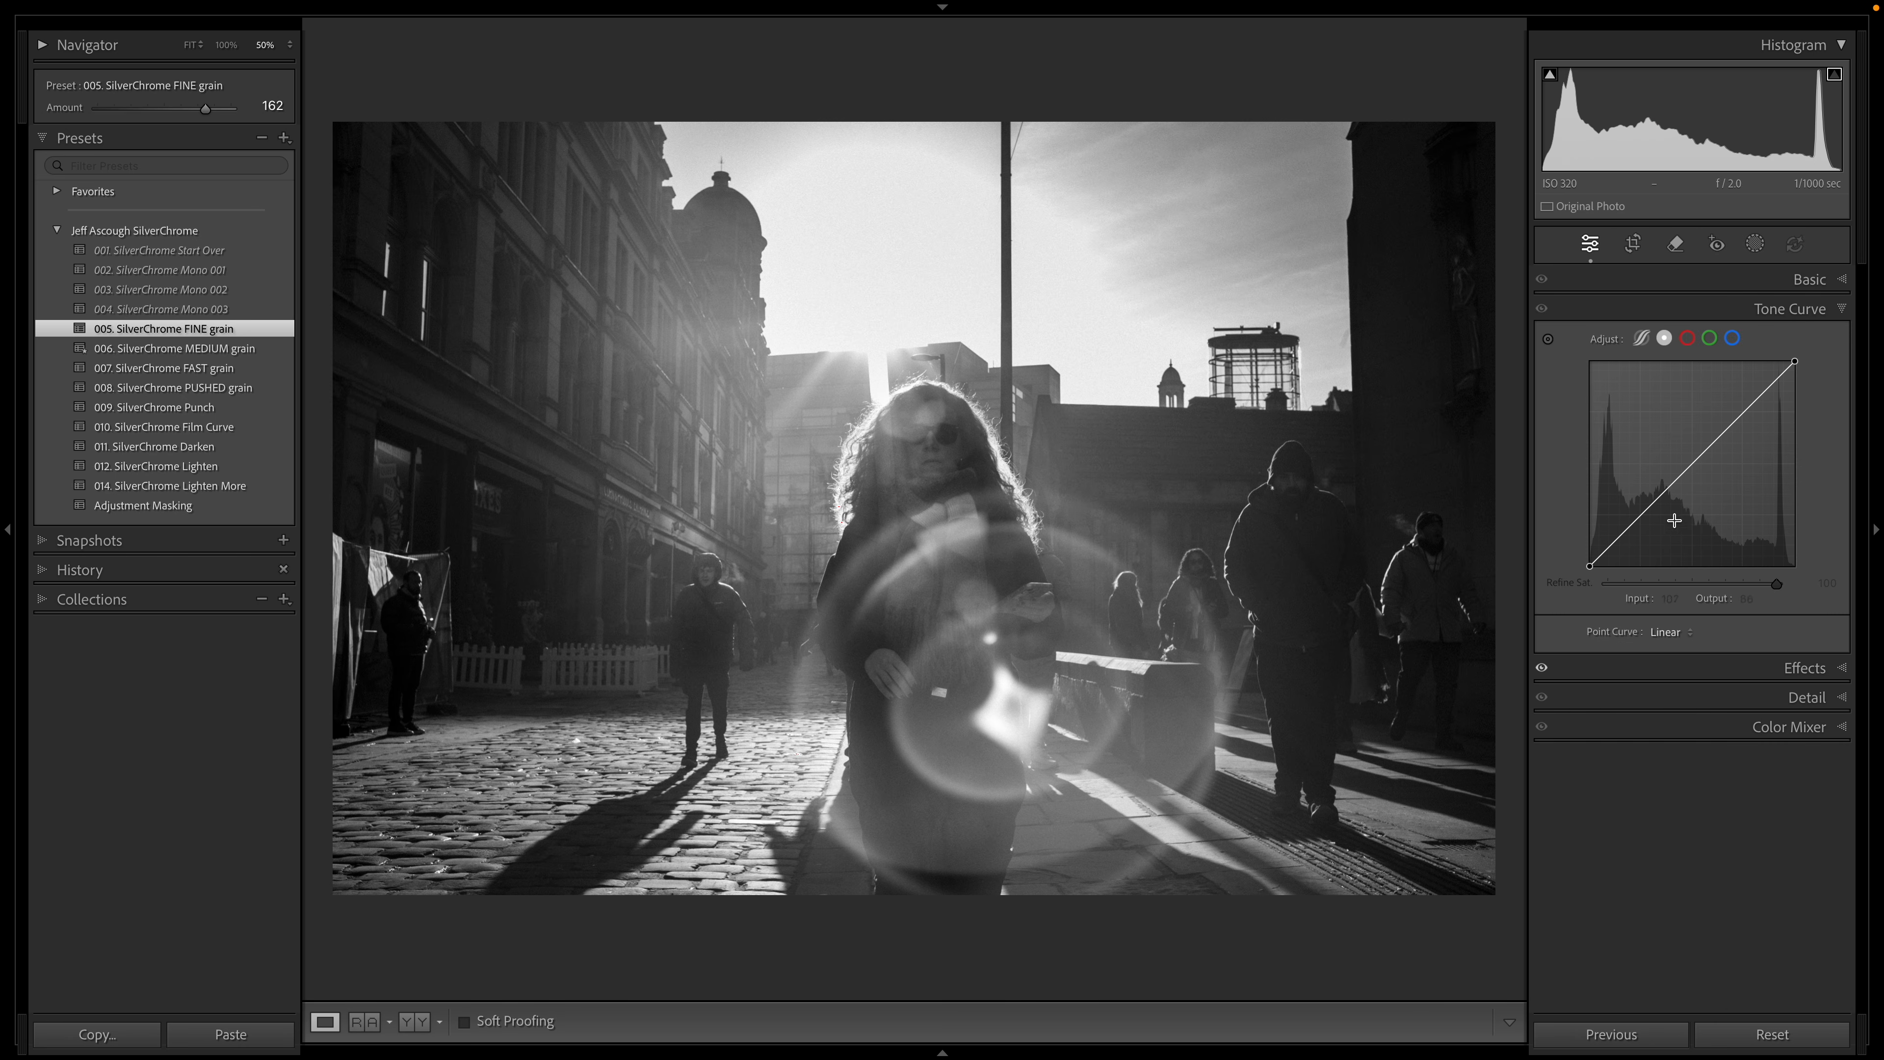
{"action": "left_click_drag", "start_coordinate": [1657, 502], "coordinate": [1659, 511]}
{"action": "left_click_drag", "start_coordinate": [1742, 417], "coordinate": [1731, 413]}
Step: Paint a new size 5 brush mask along two sun rays across the left-hand buildings and raise the mask's curve in the midtones
{"action": "key", "text": "k"}
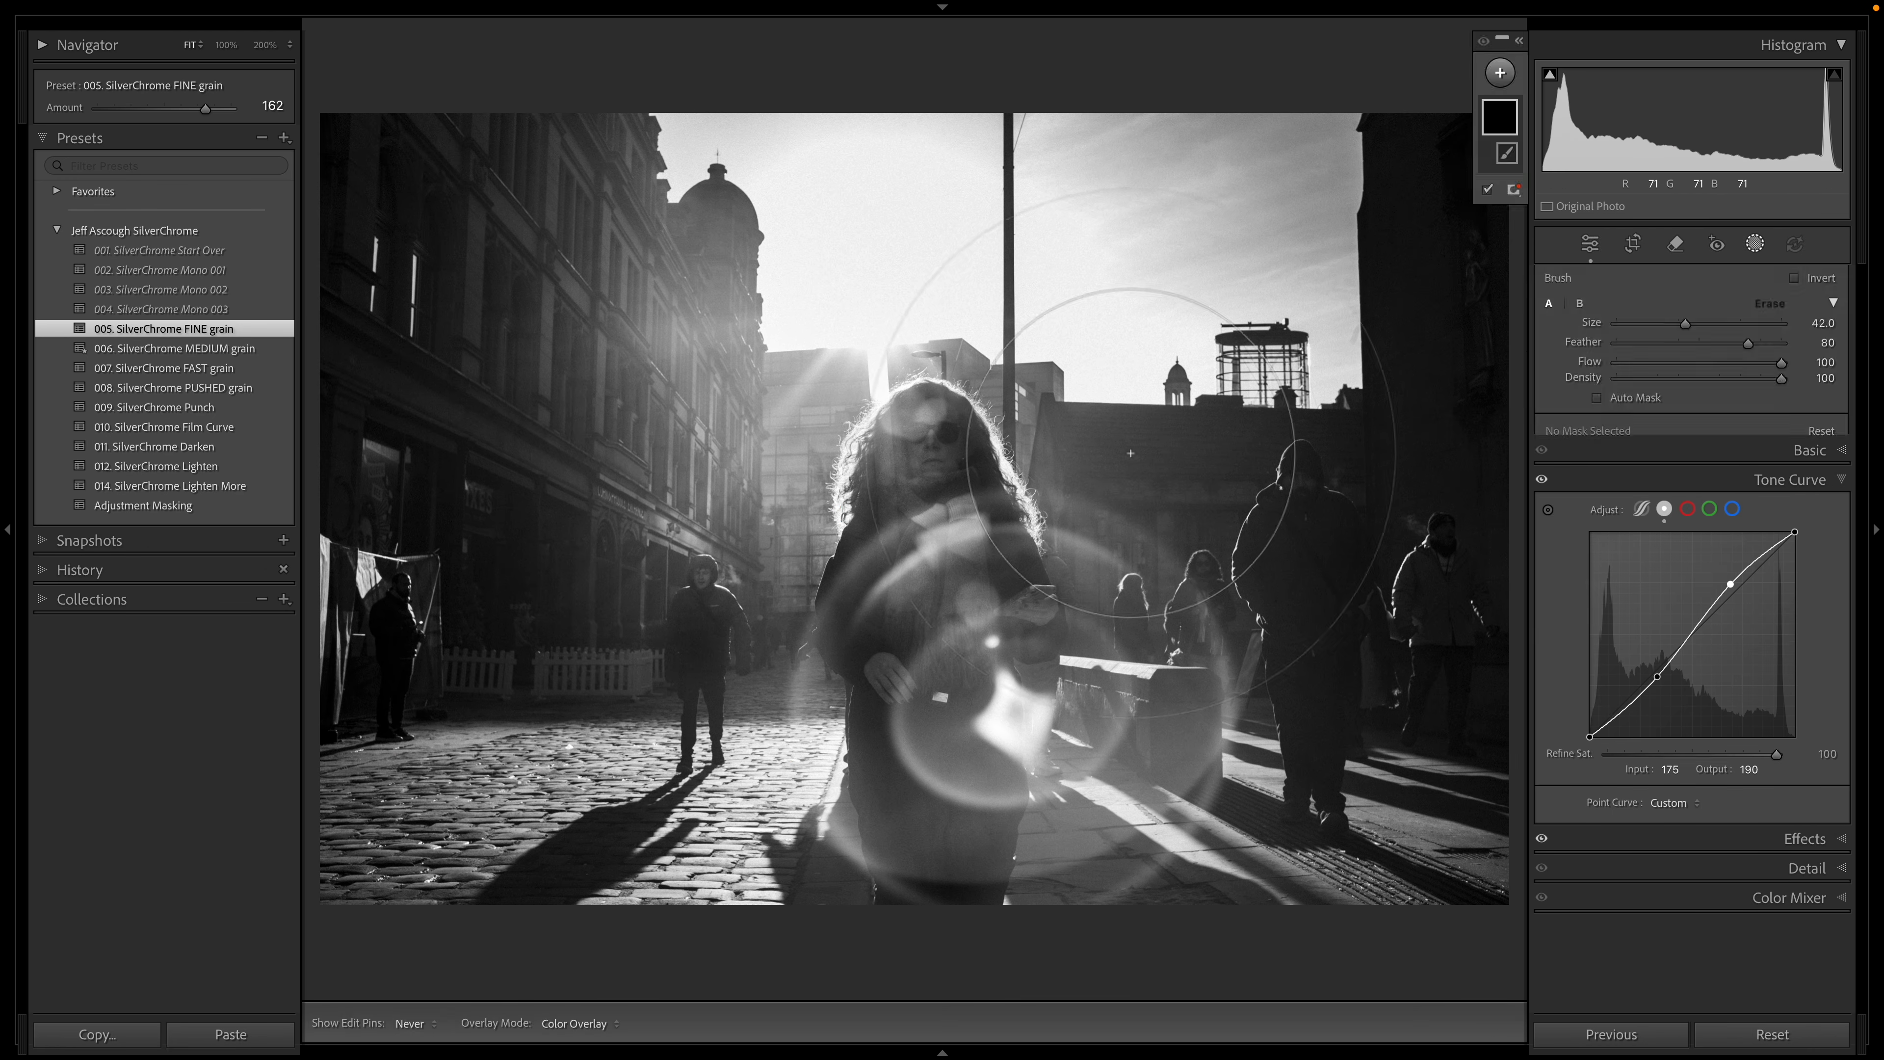
{"action": "scroll", "coordinate": [793, 432], "scroll_direction": "down", "scroll_amount": 6}
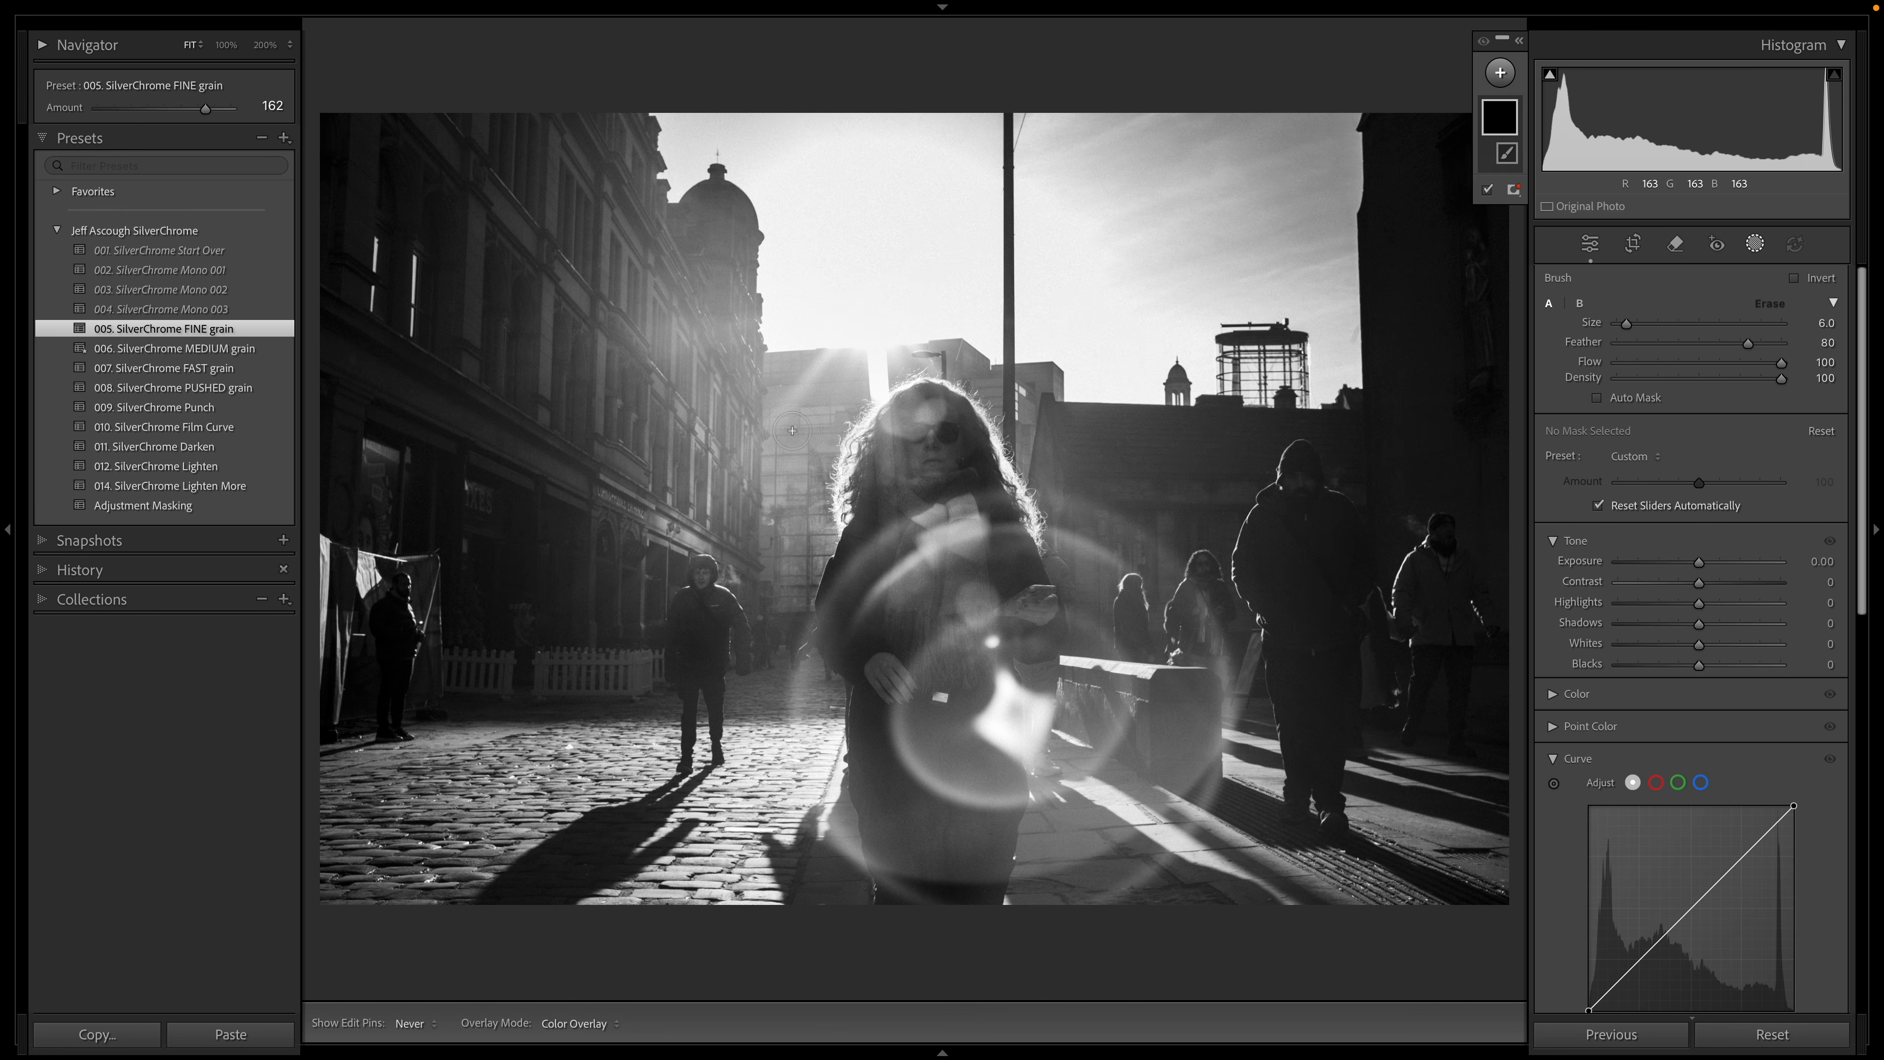
{"action": "left_click_drag", "start_coordinate": [832, 346], "coordinate": [676, 518]}
{"action": "left_click_drag", "start_coordinate": [593, 353], "coordinate": [797, 315]}
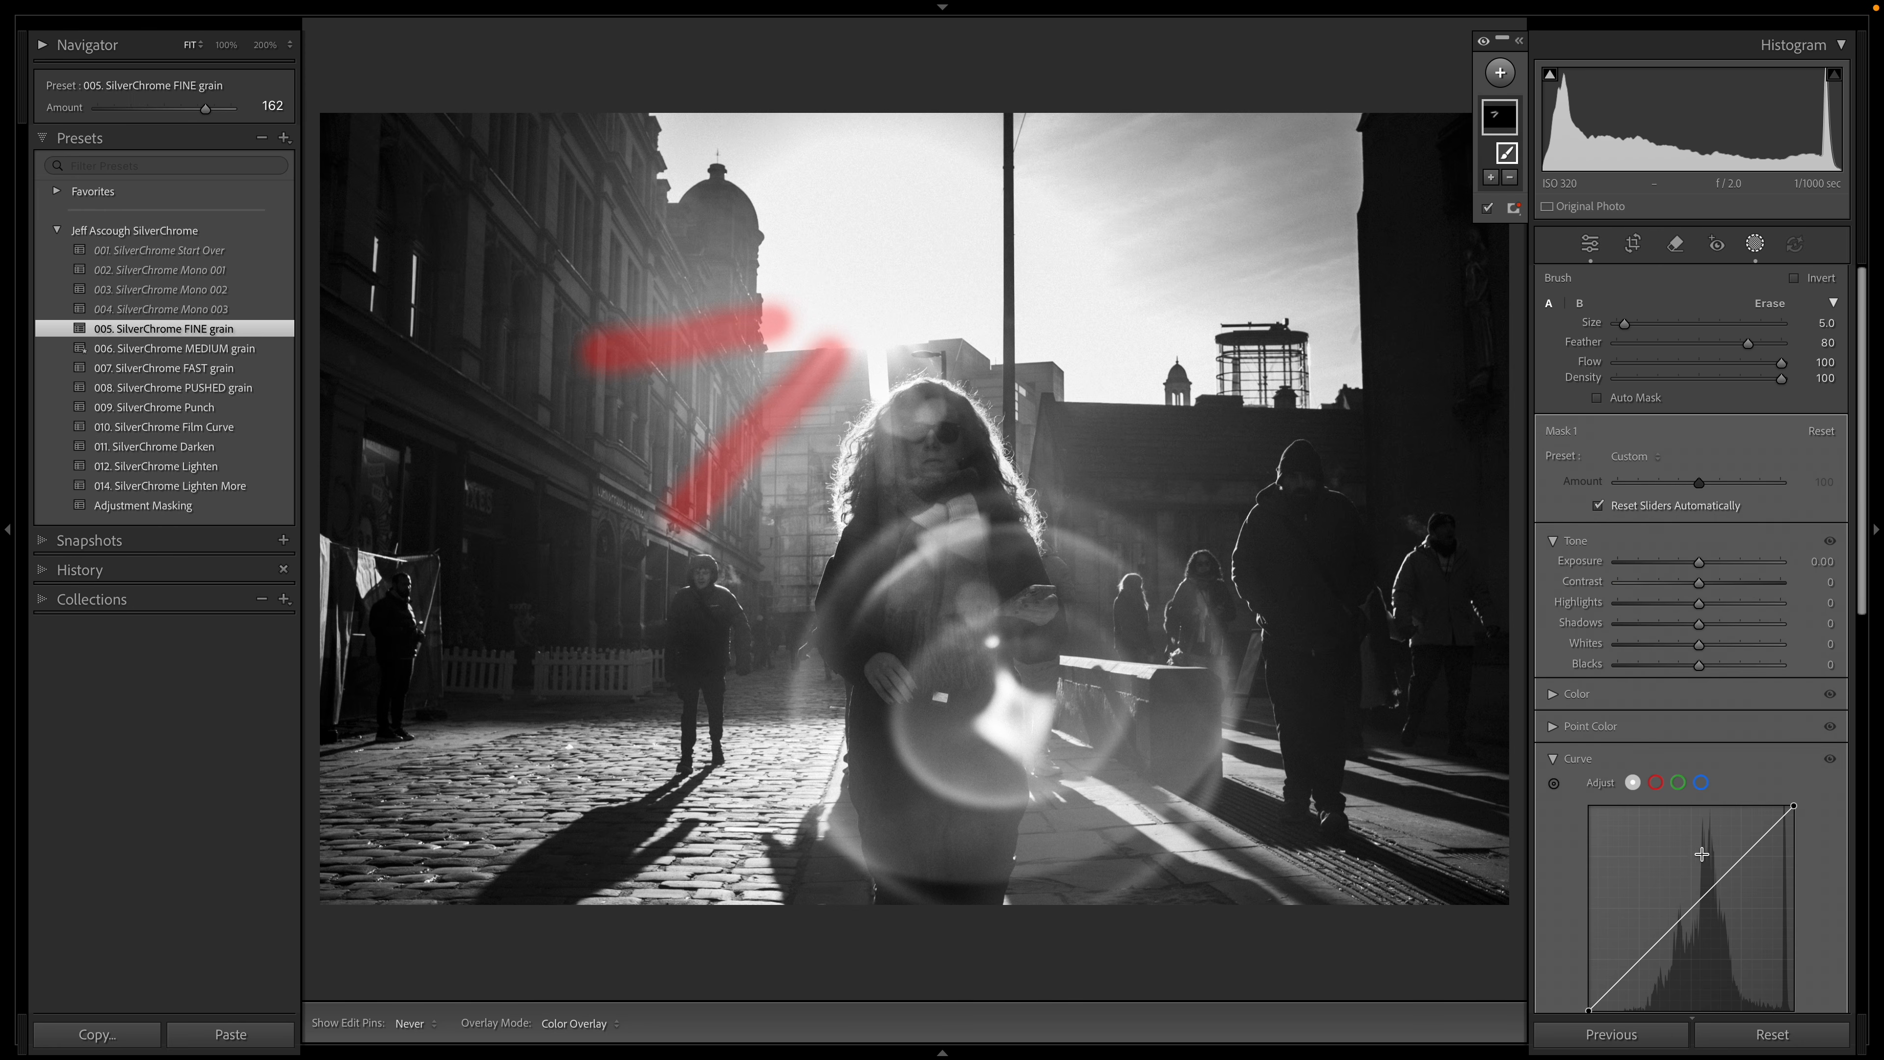
{"action": "left_click_drag", "start_coordinate": [1686, 914], "coordinate": [1678, 902]}
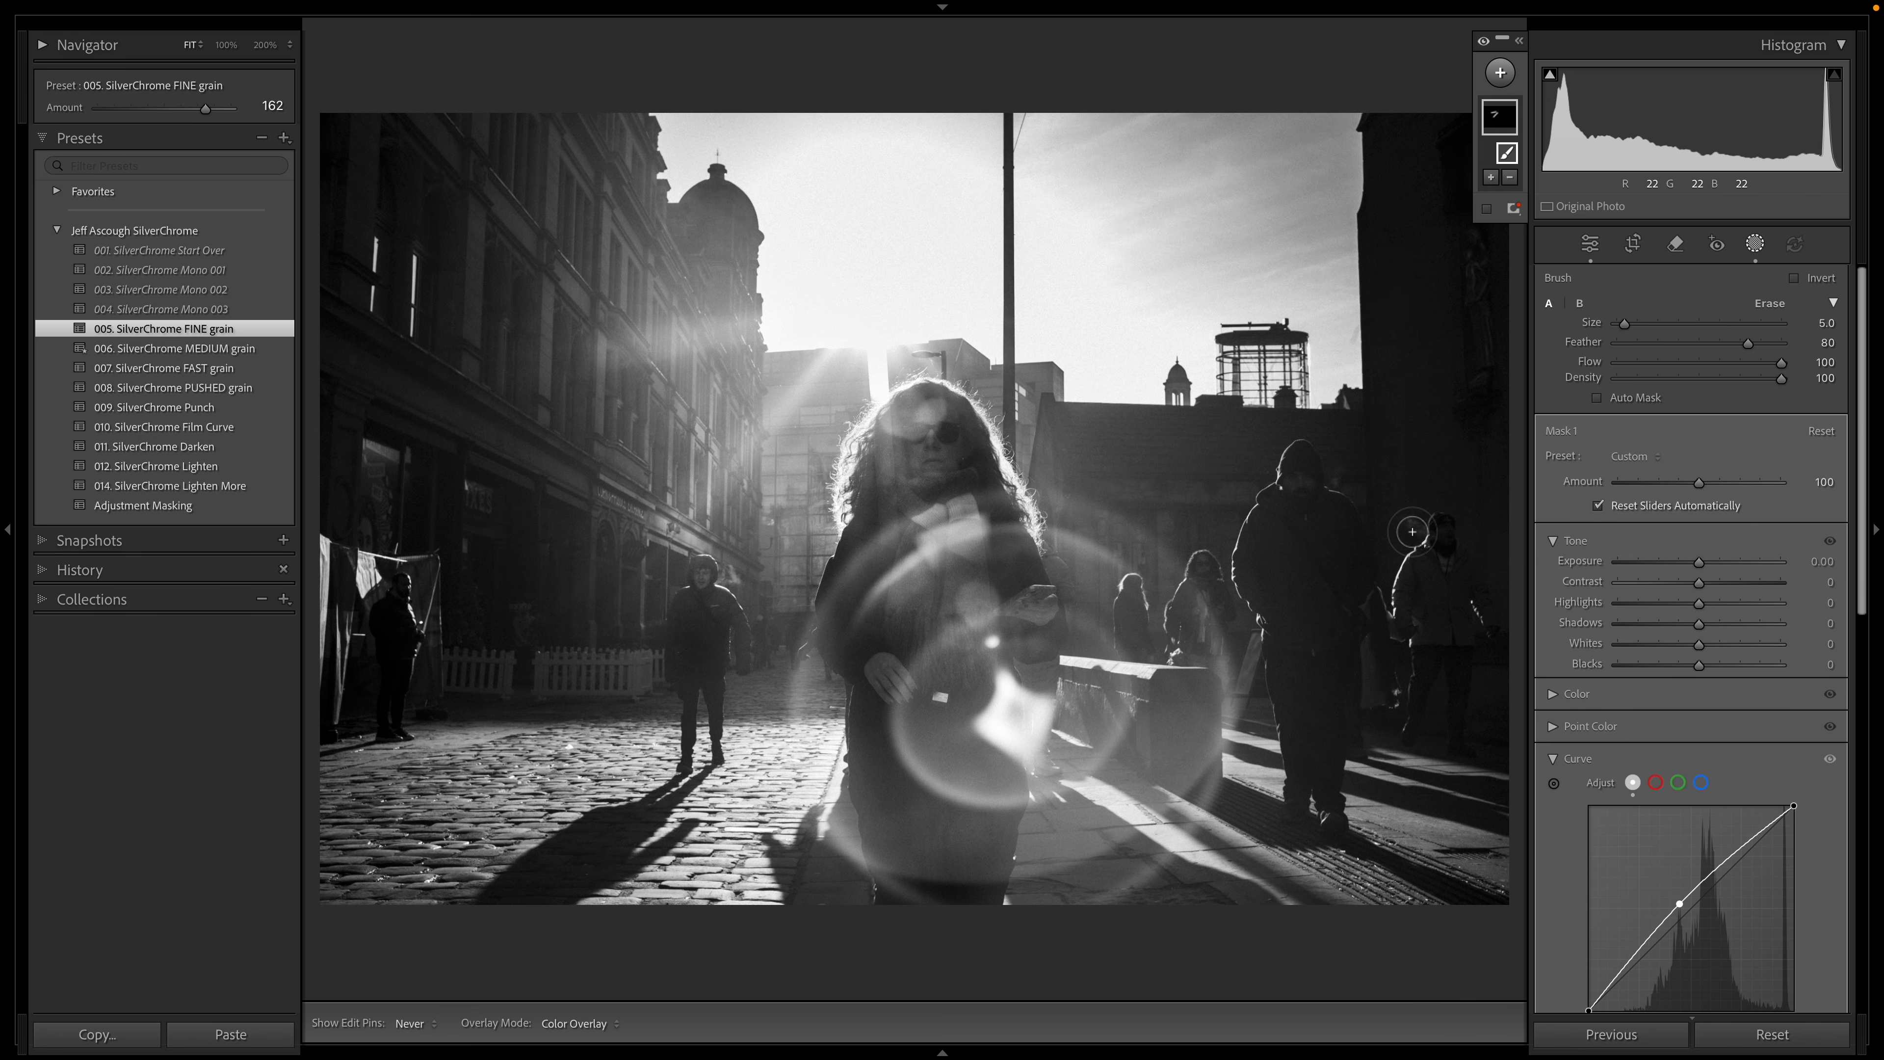
Step: Brush a second mask just beside the head of the far-right pedestrian and raise its curve with an upper highlight point
{"action": "left_click", "coordinate": [1415, 521]}
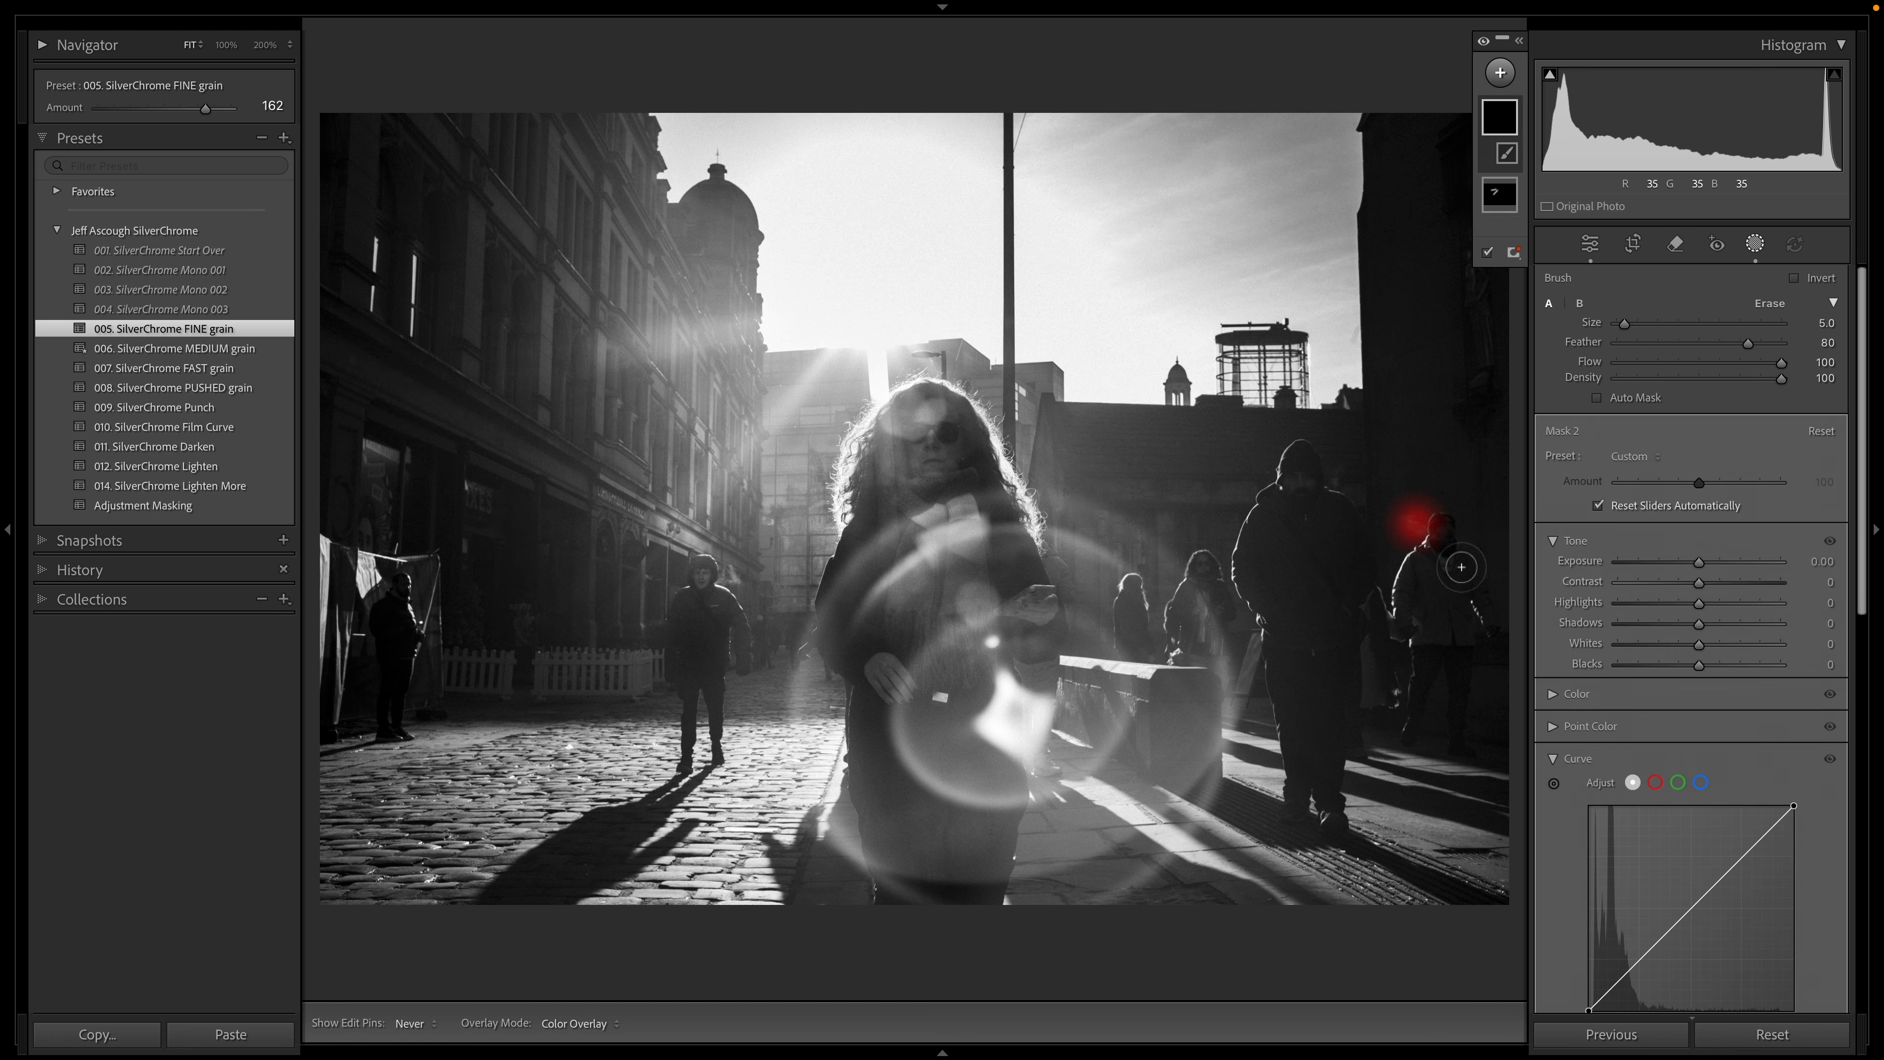
{"action": "mouse_move", "coordinate": [1748, 856]}
{"action": "left_mouse_down"}
{"action": "mouse_move", "coordinate": [1709, 852]}
{"action": "mouse_move", "coordinate": [1781, 837]}
{"action": "mouse_move", "coordinate": [1734, 837]}
{"action": "left_mouse_up"}
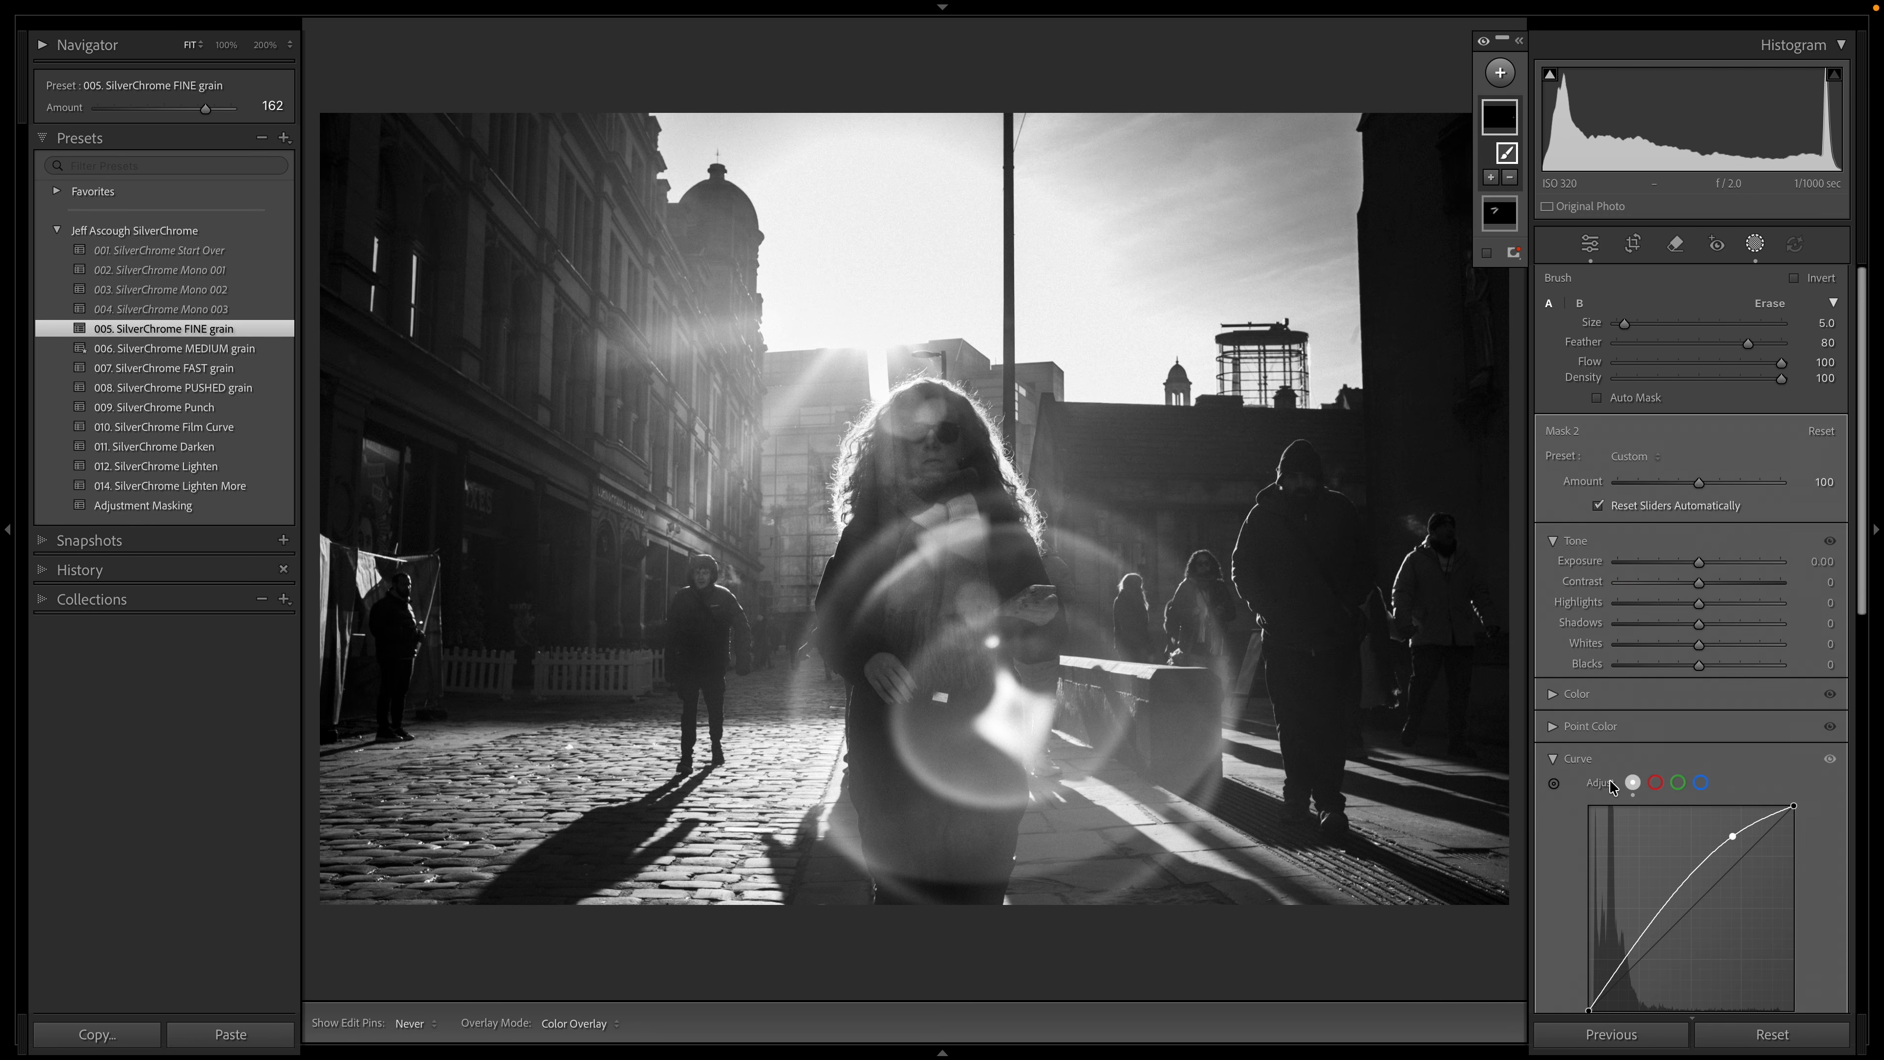